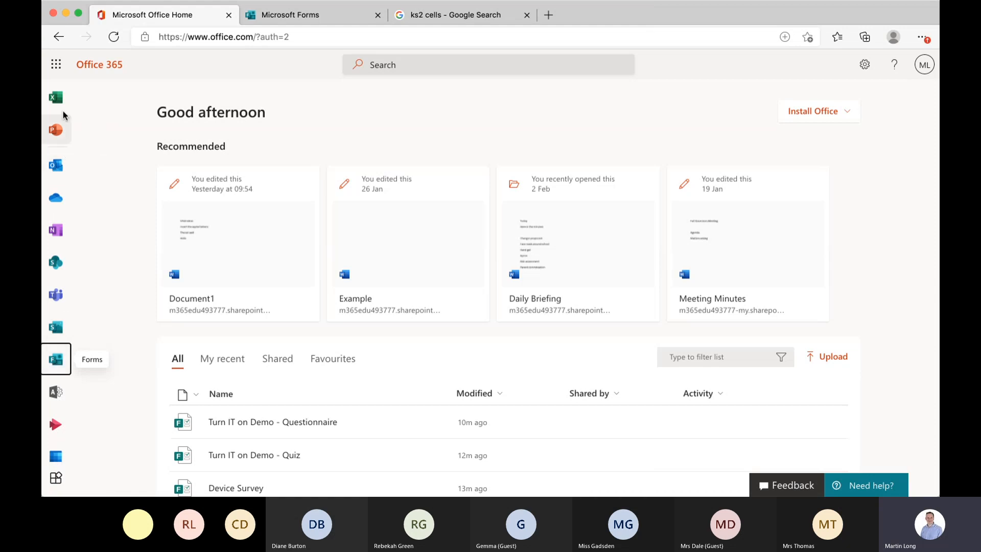
Step: Look up Forms in the full list of Office 365 apps and switch to the already open Microsoft Forms page
click(56, 67)
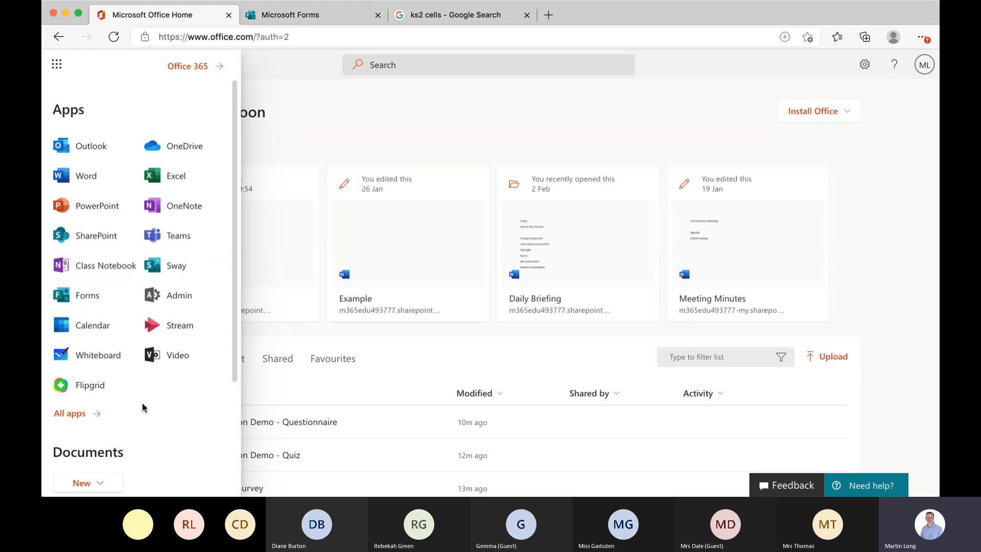
click(69, 413)
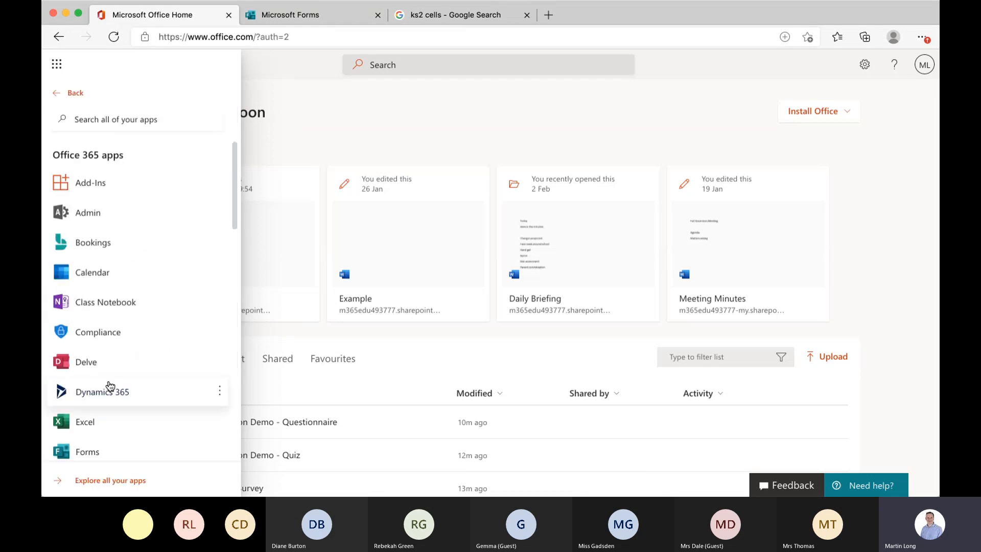
scroll(108, 387, down, 6)
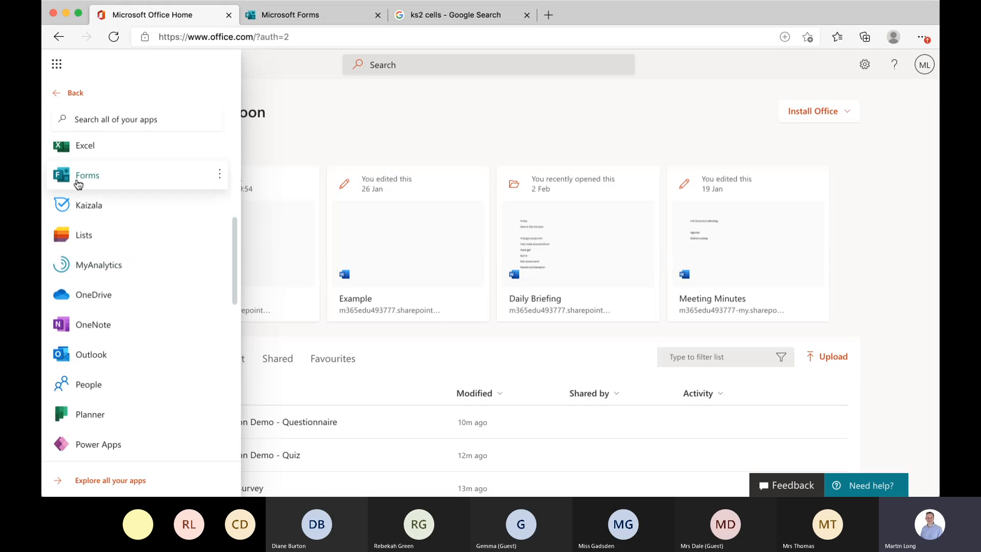
click(300, 14)
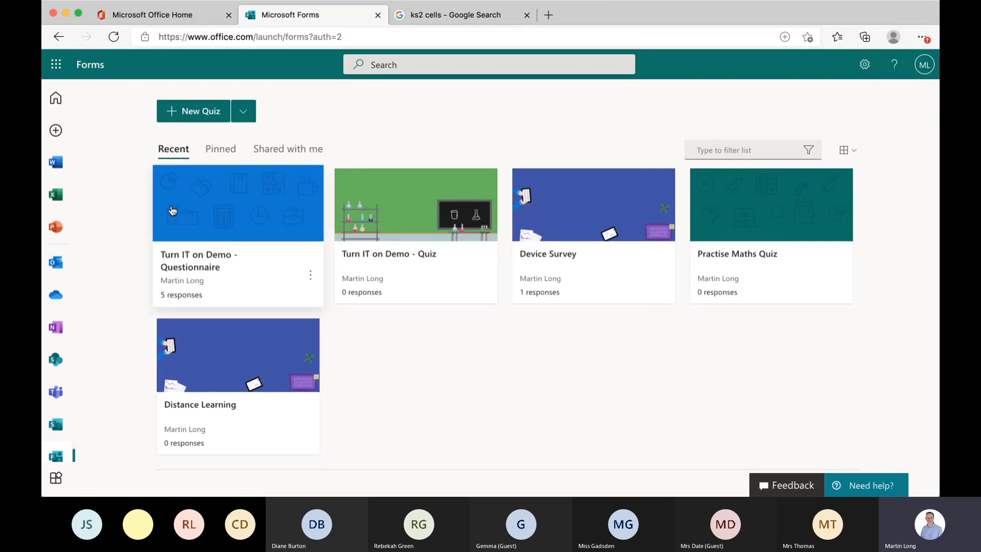
Step: View the pinned forms and the forms shared with me, and return to the recent forms
click(220, 153)
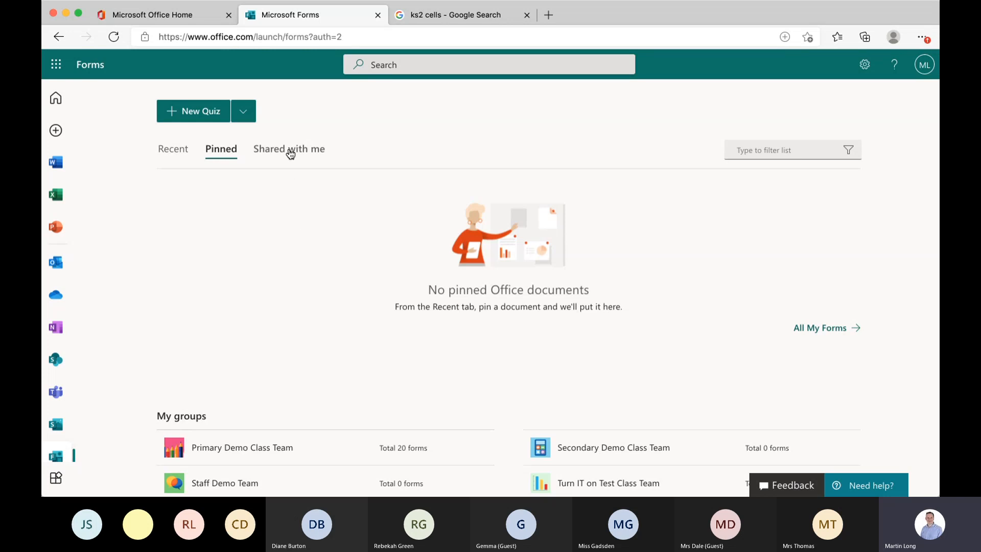
click(291, 153)
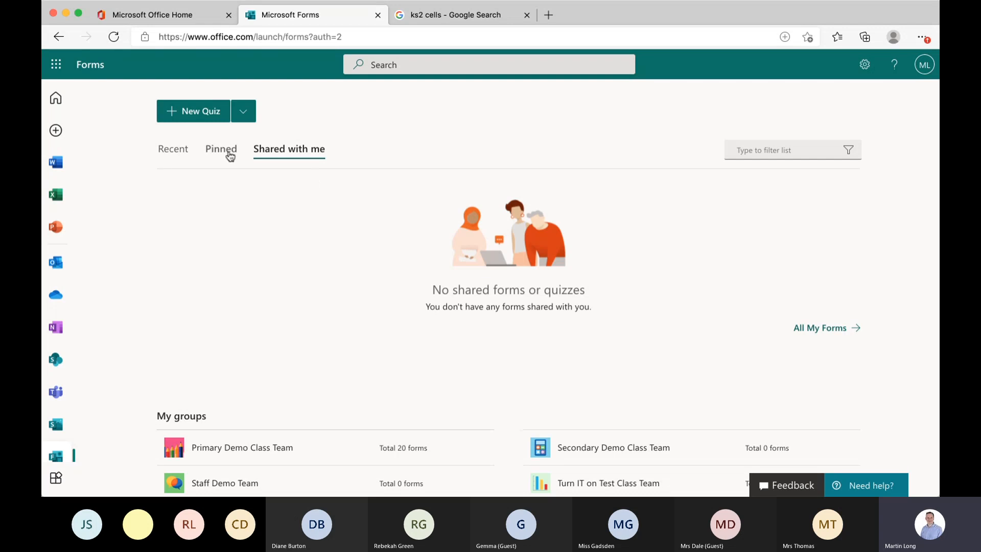
click(176, 150)
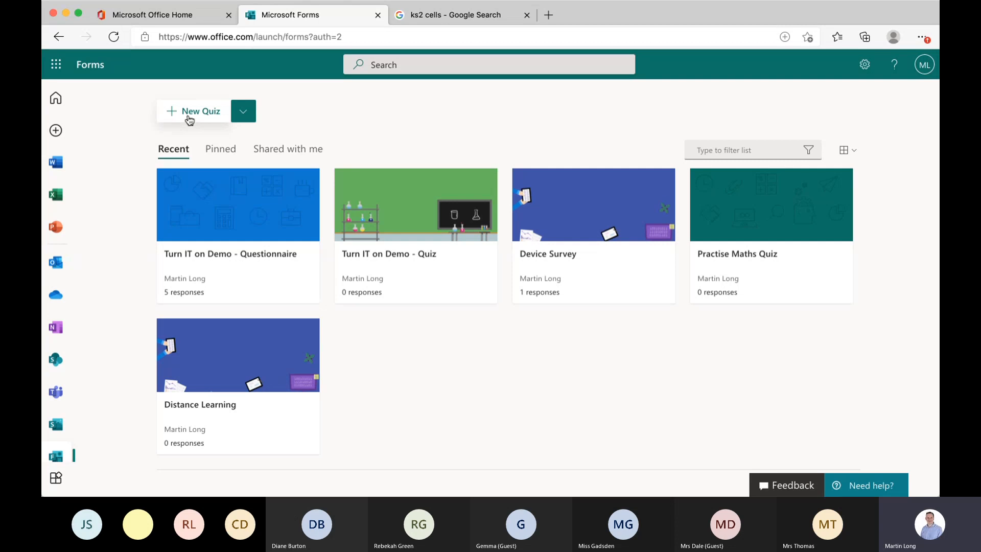
Step: Show the creation option offered besides New Quiz and open the complete list of my forms
click(242, 113)
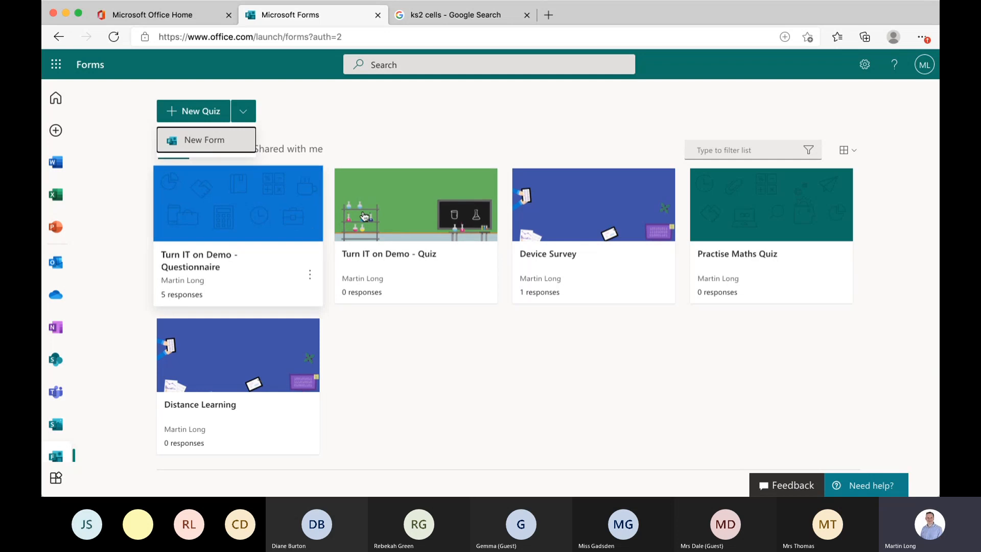
scroll(571, 410, down, 1)
scroll(571, 410, down, 2)
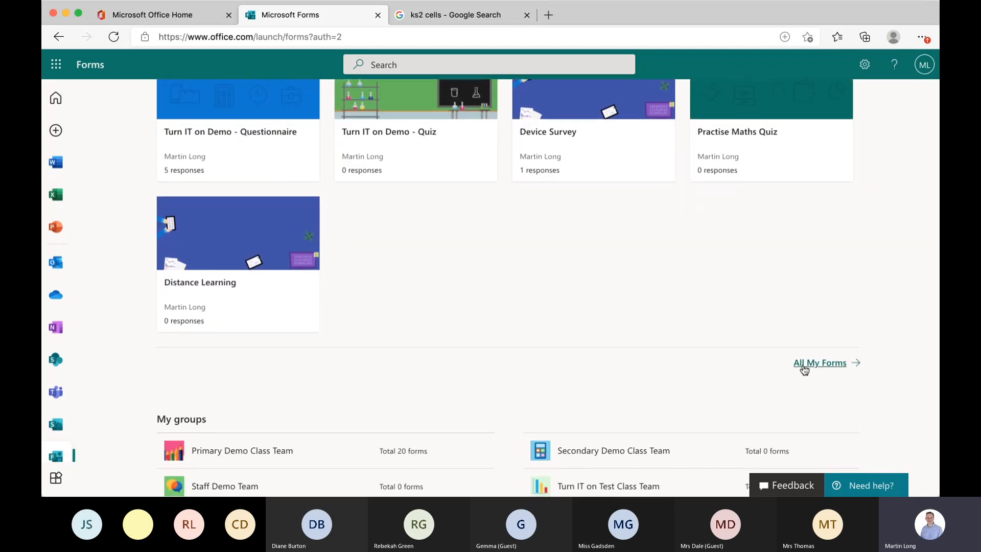
click(819, 363)
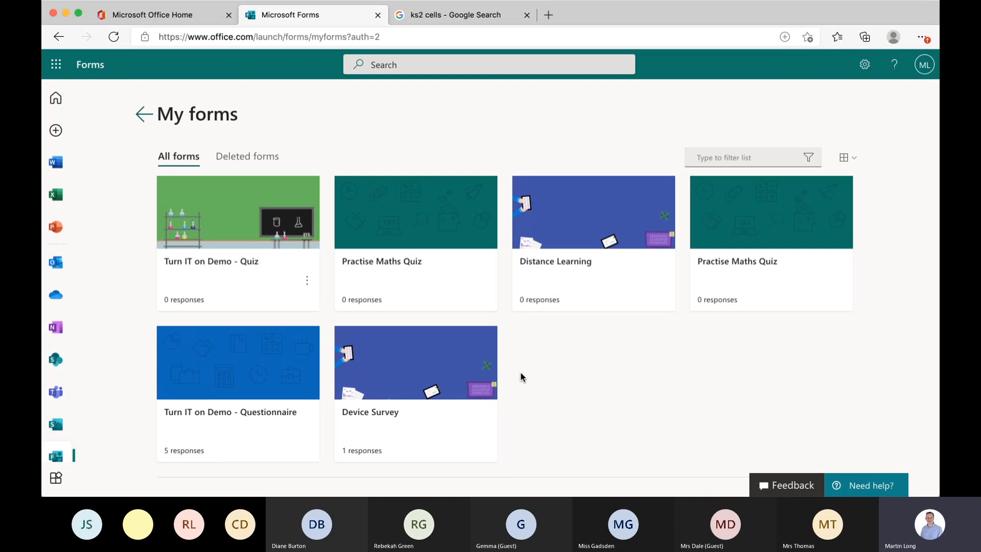
Step: Examine the layout options and the actions available for Turn IT on Demo - Quiz, and return to the Forms start page
click(854, 159)
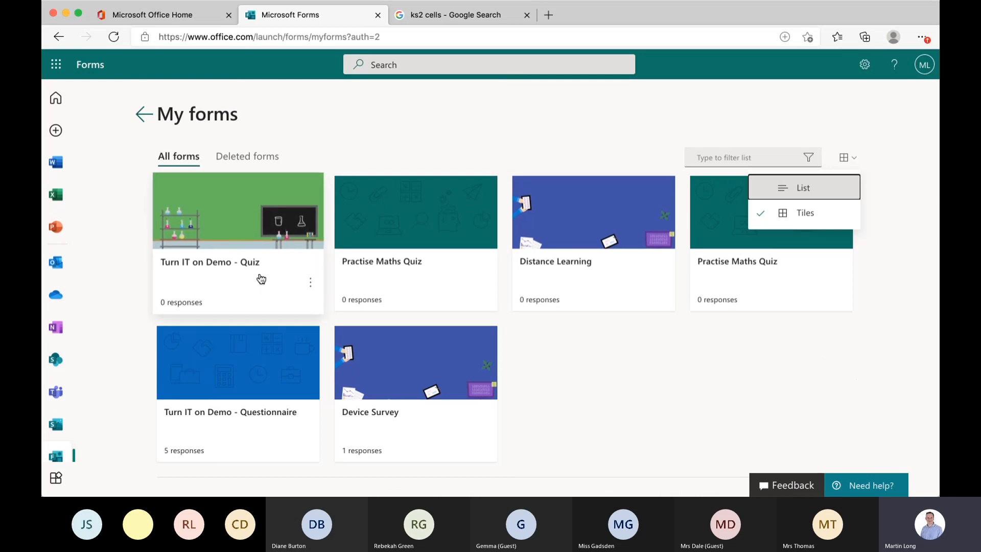
click(579, 371)
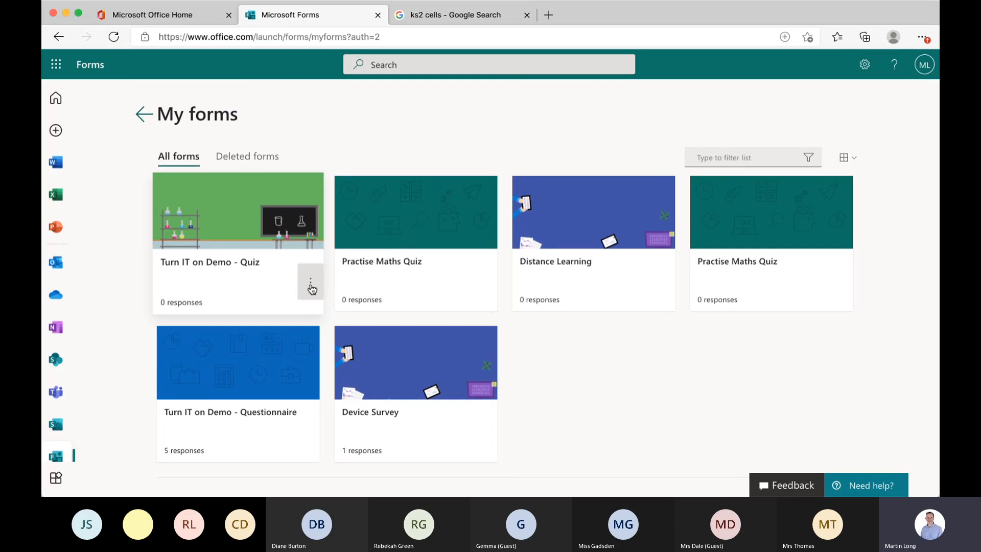
click(310, 285)
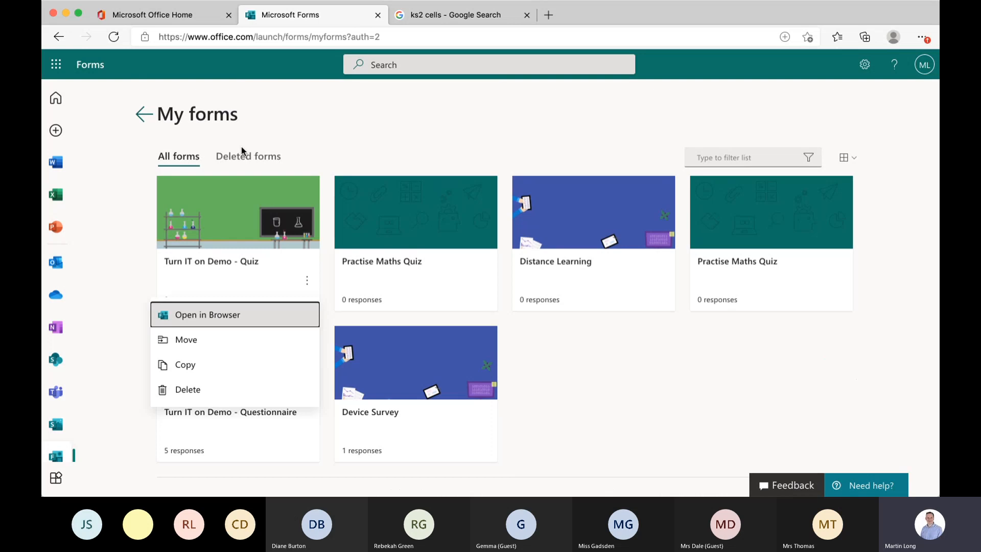
click(144, 115)
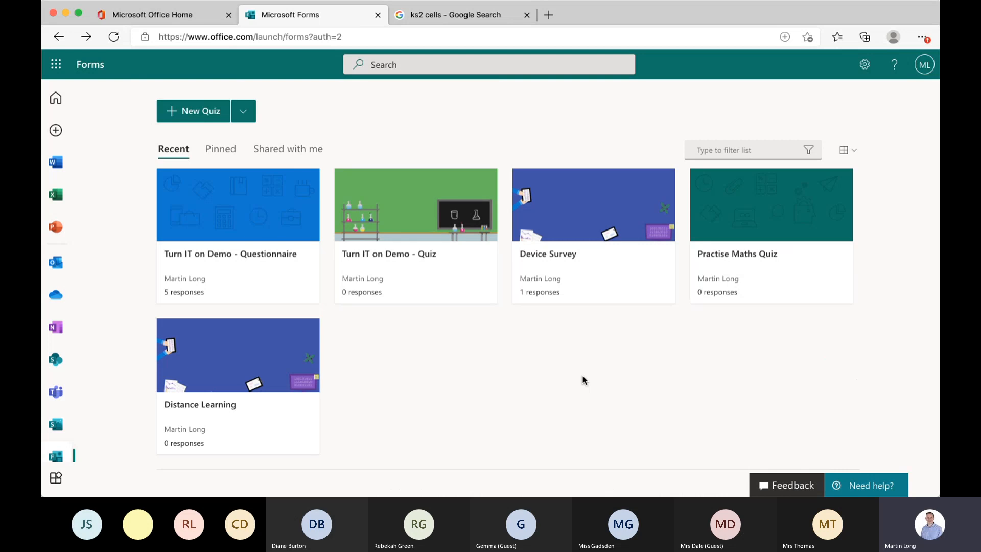
Step: Create a new blank form and title it "Well Being Survey"
click(245, 116)
click(218, 145)
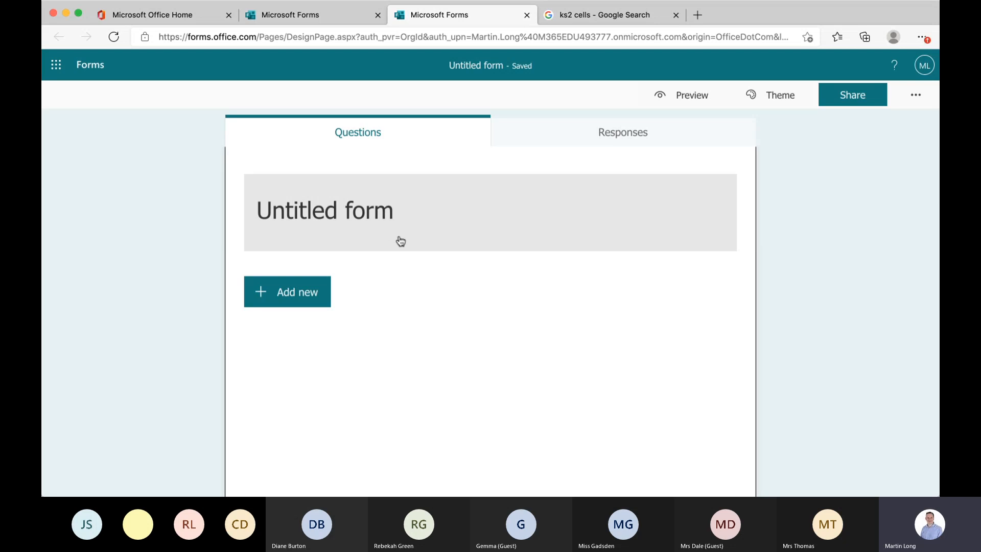
click(401, 220)
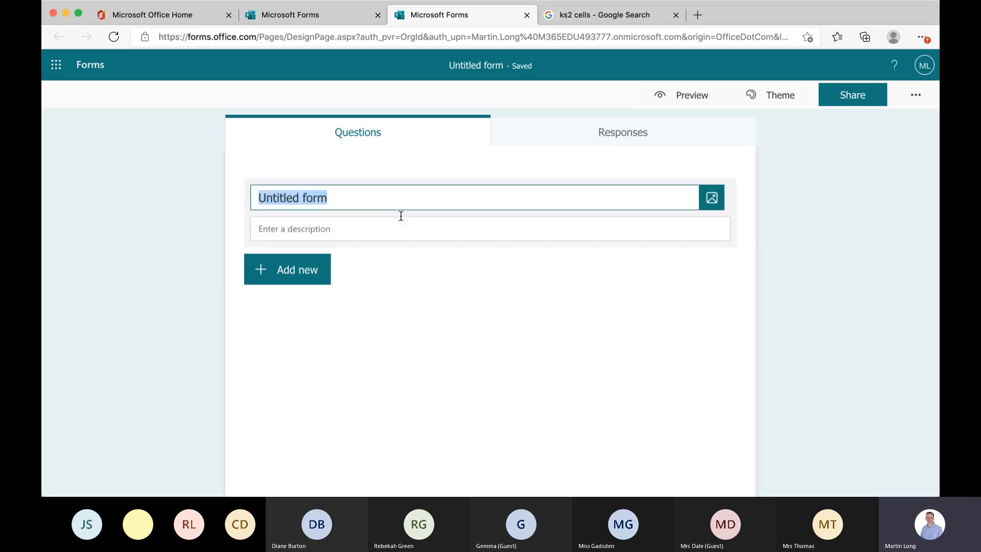
text(Well)
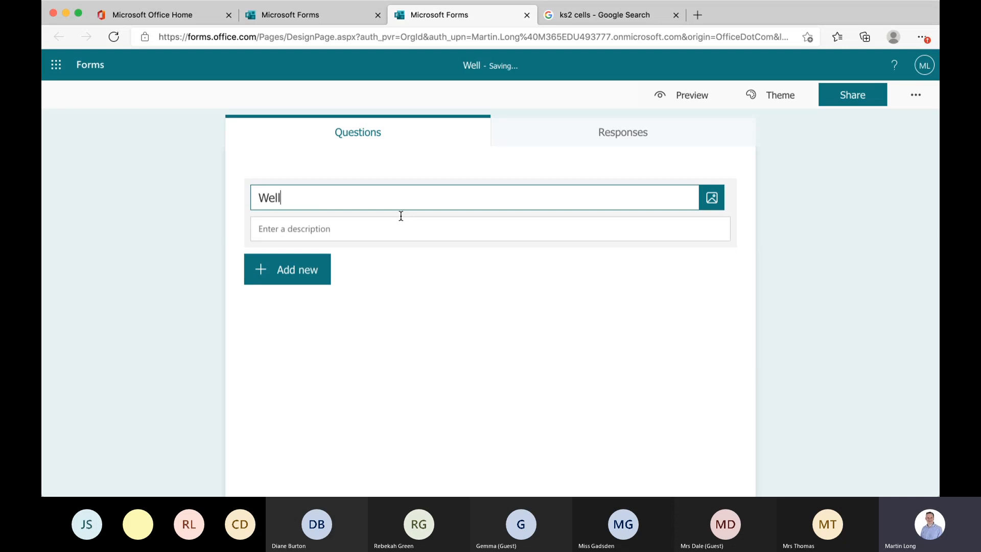
text( Being )
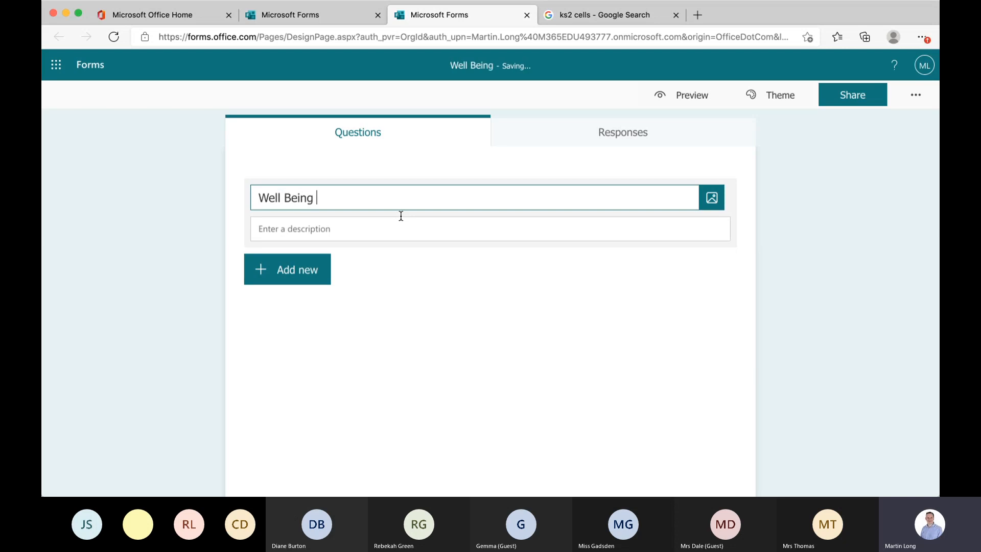
text(Survey)
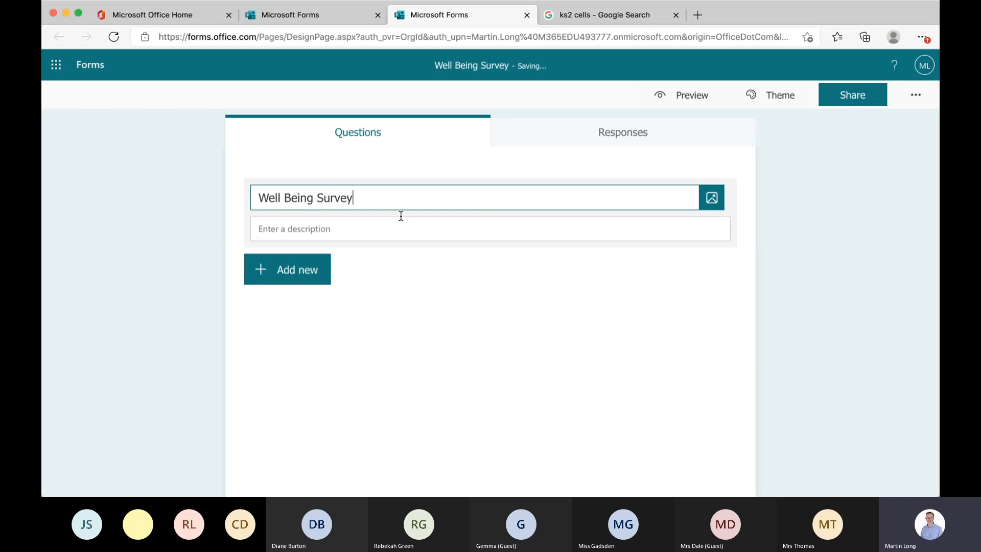
Step: Add the form description "We would be interested in understanding how lockdown is going.", correcting the misspelled word
click(363, 238)
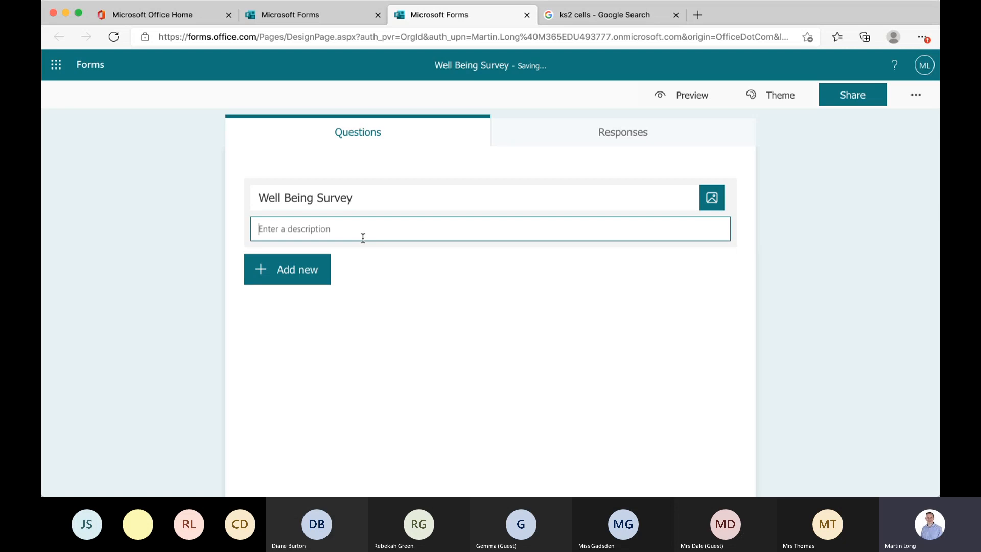
text(We would be interest ed in und)
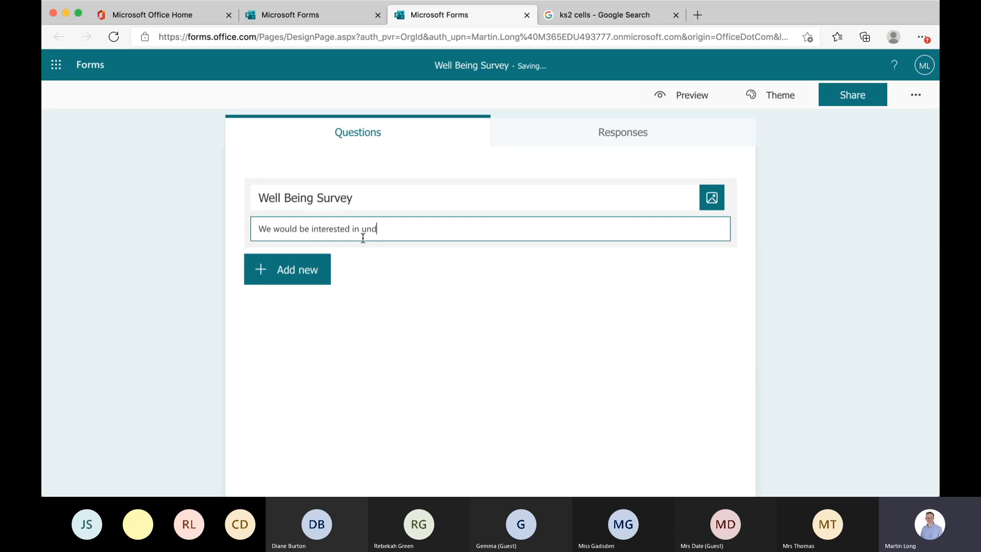
text(ertand)
key(BackSpace)
text(ing how lockdown is )
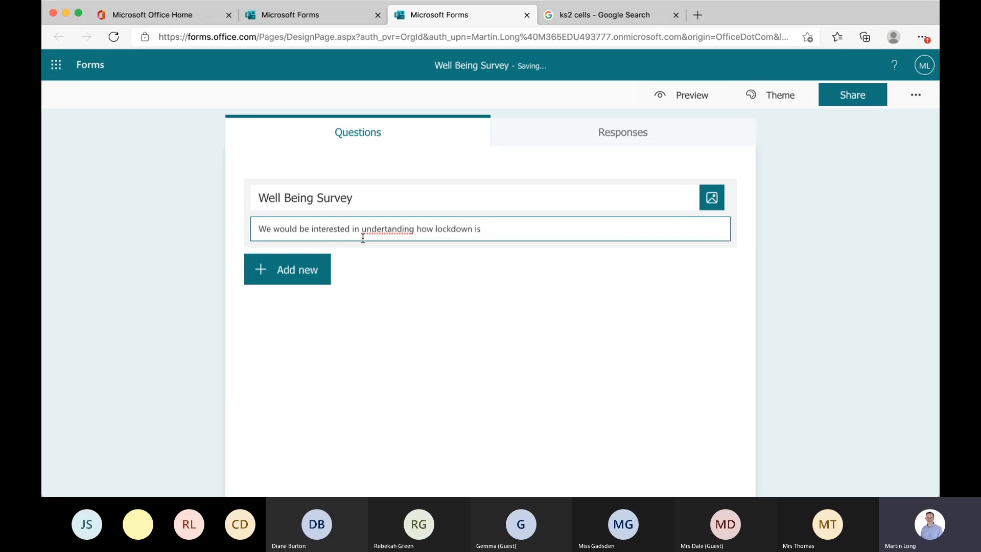
text(going.)
right_click(381, 229)
click(425, 162)
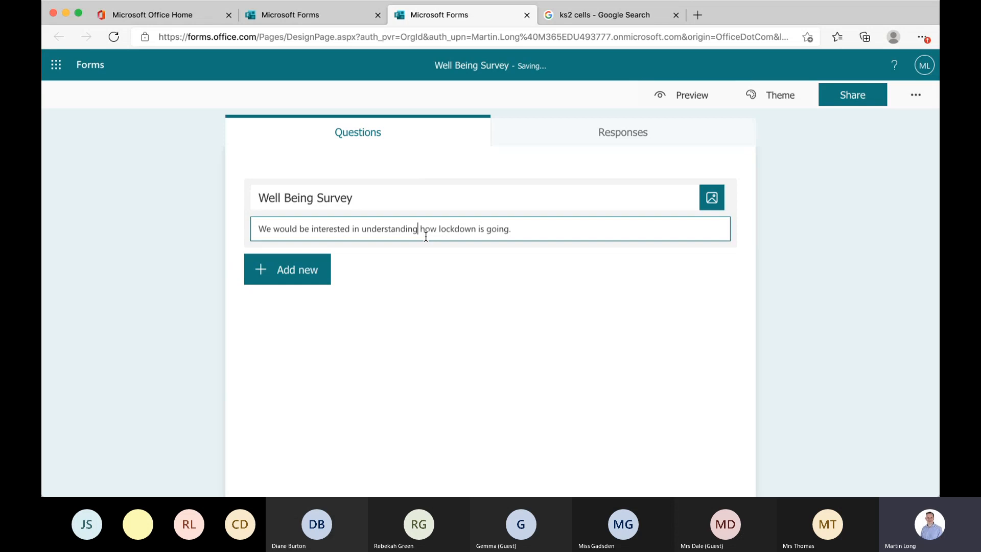
Step: Search Bing images for "Well being" to find a picture for the form title
click(713, 203)
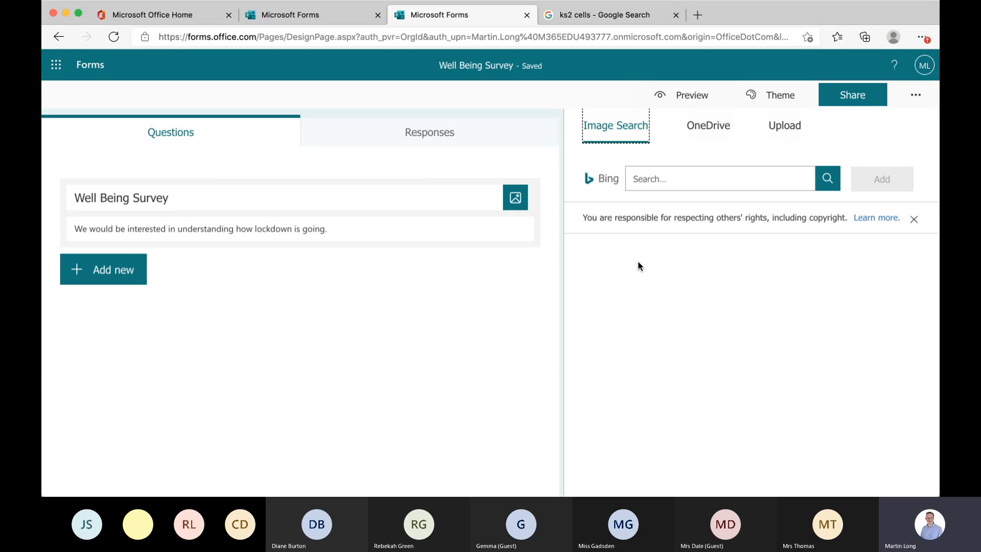
click(649, 180)
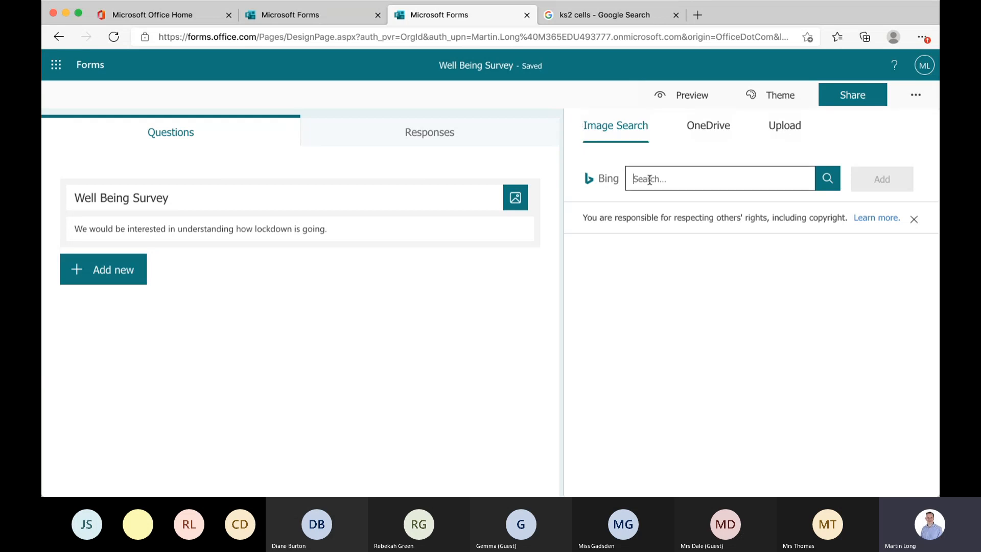
text(Wellbeing)
key(Return)
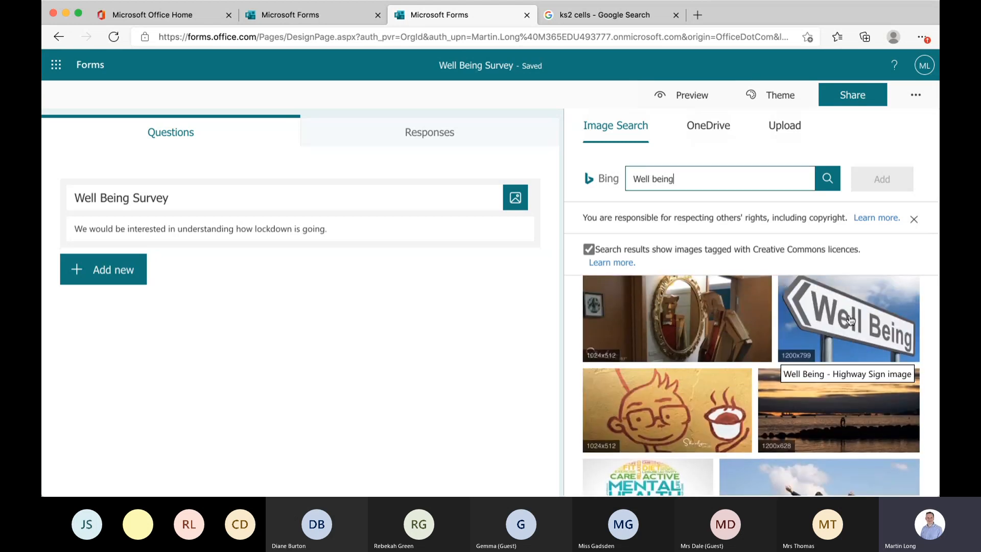
Step: Try to add the Well Being highway sign picture to the form title, and reopen the image search
click(850, 319)
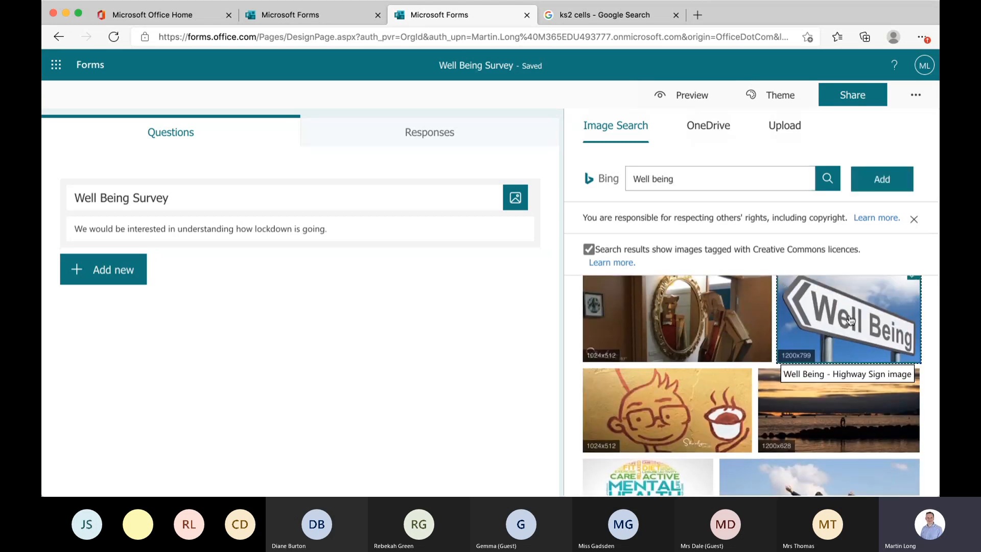
click(884, 186)
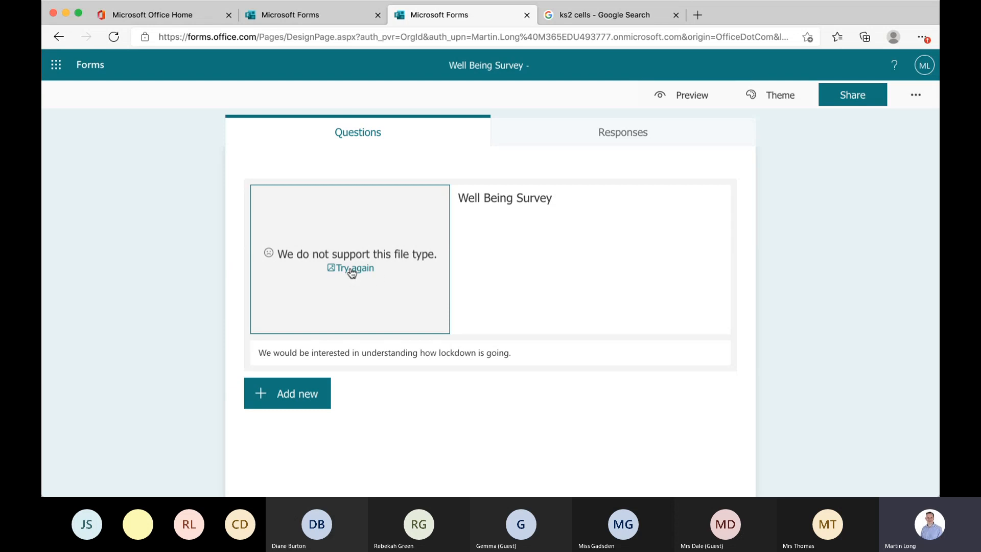
click(352, 271)
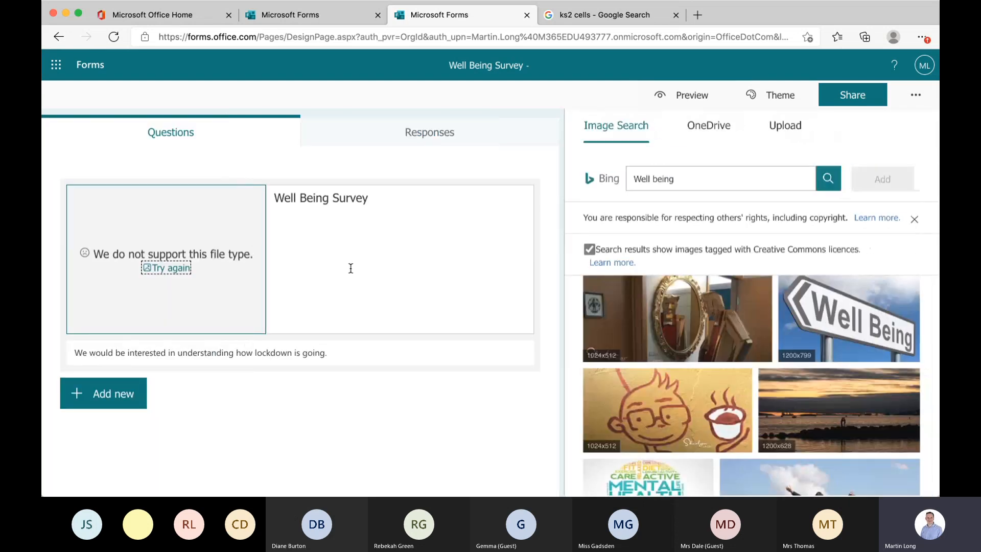
Step: Add the Mental Health light bulb word cloud picture from the search results to the form title
scroll(687, 342, down, 3)
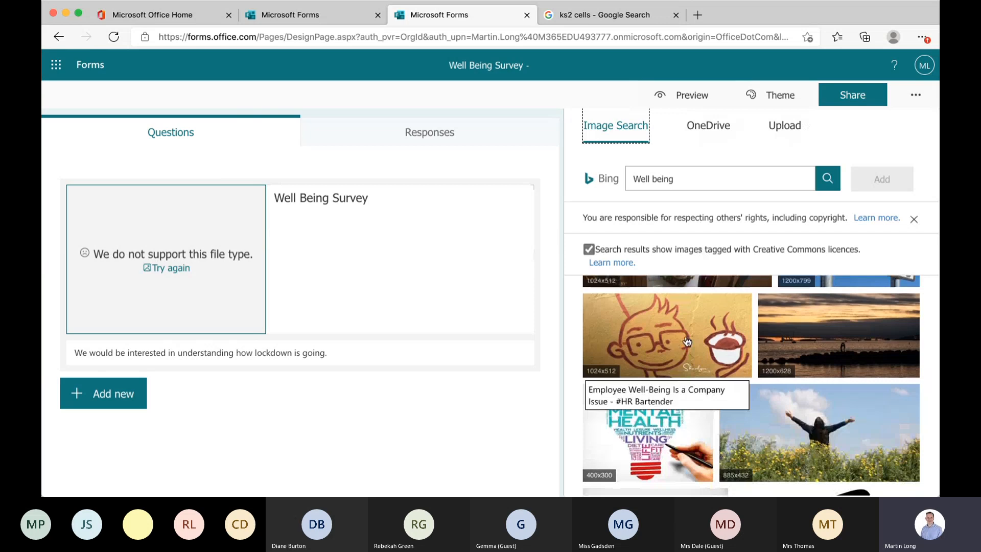
click(647, 459)
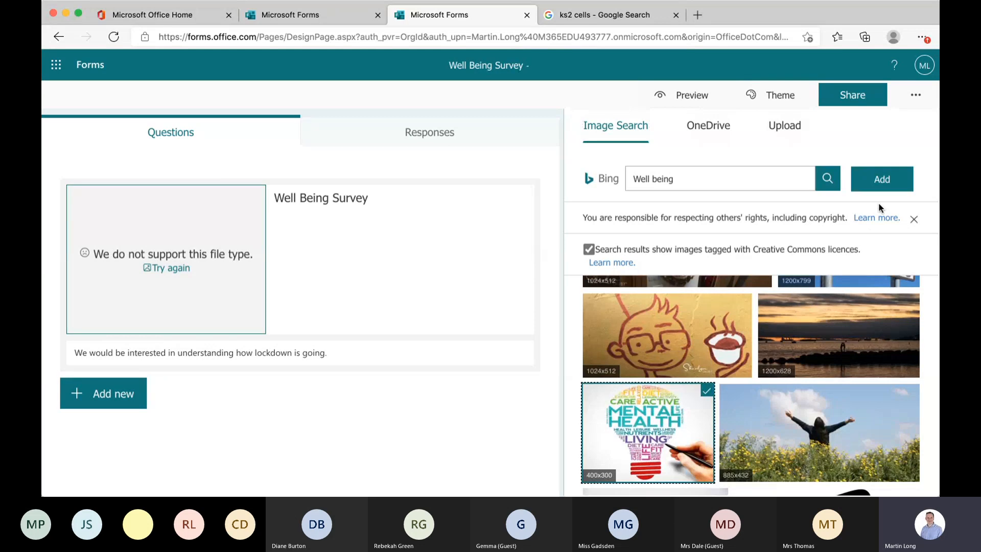
click(883, 187)
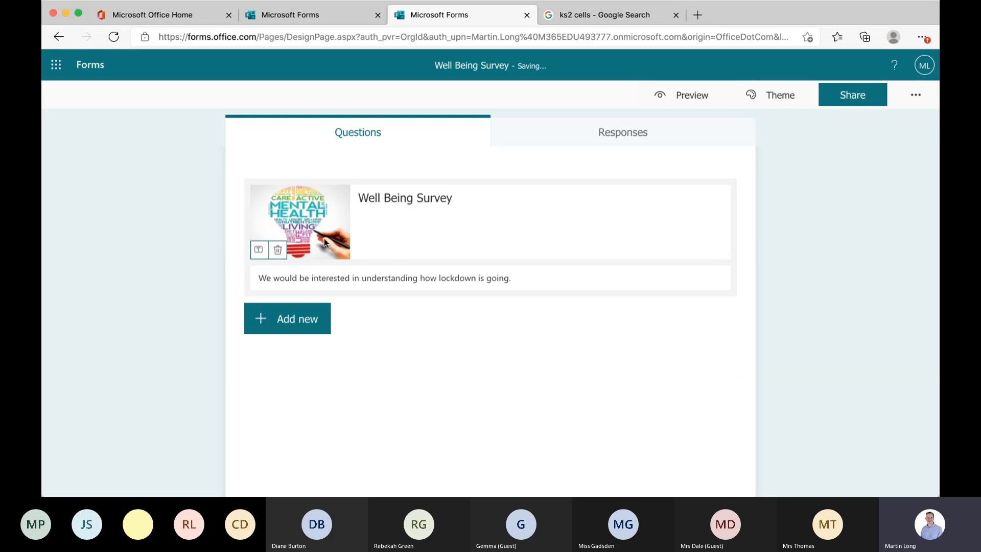
Step: Show the alternative text field of the title picture and leave it empty
click(260, 251)
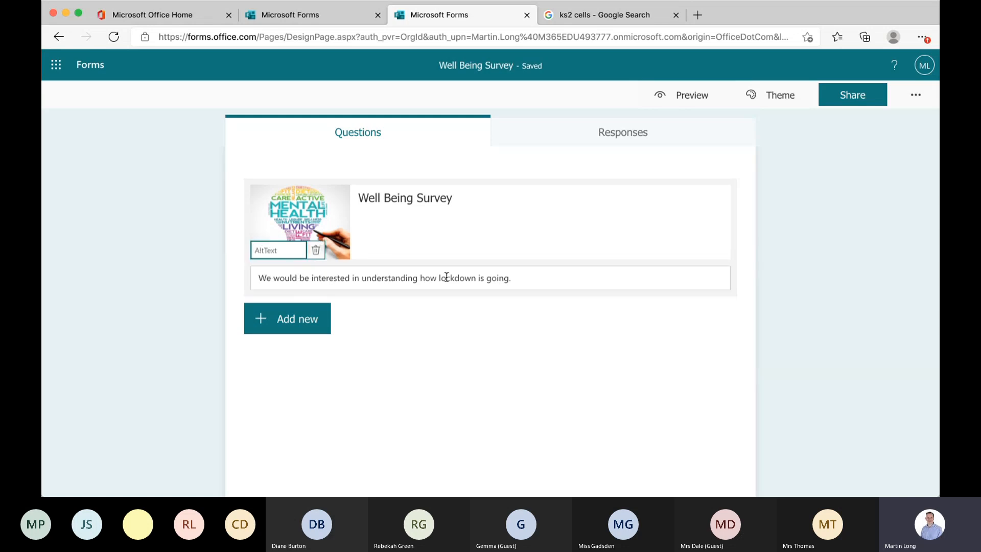
click(460, 232)
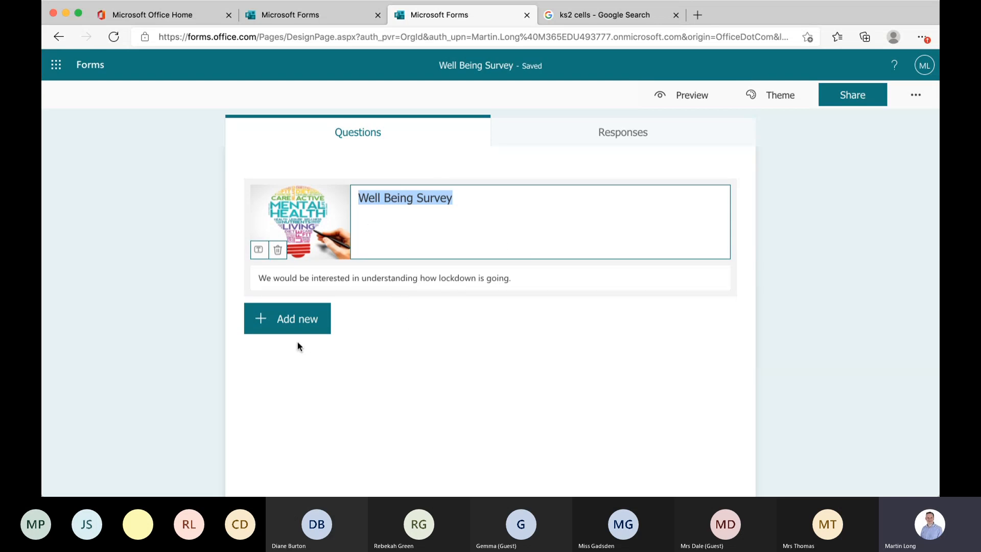
scroll(366, 361, down, 1)
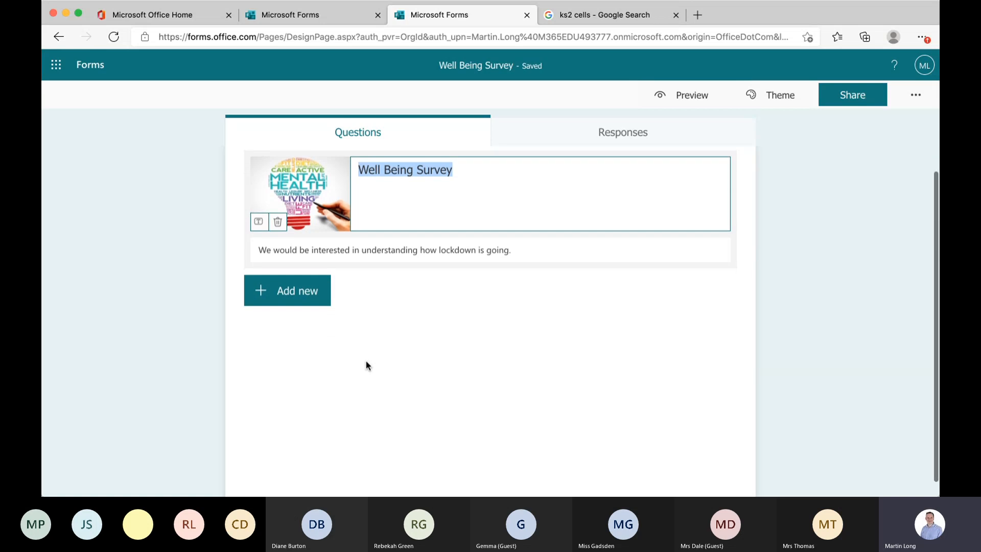
Step: Add a new section to the form and title it "All About You"
click(290, 302)
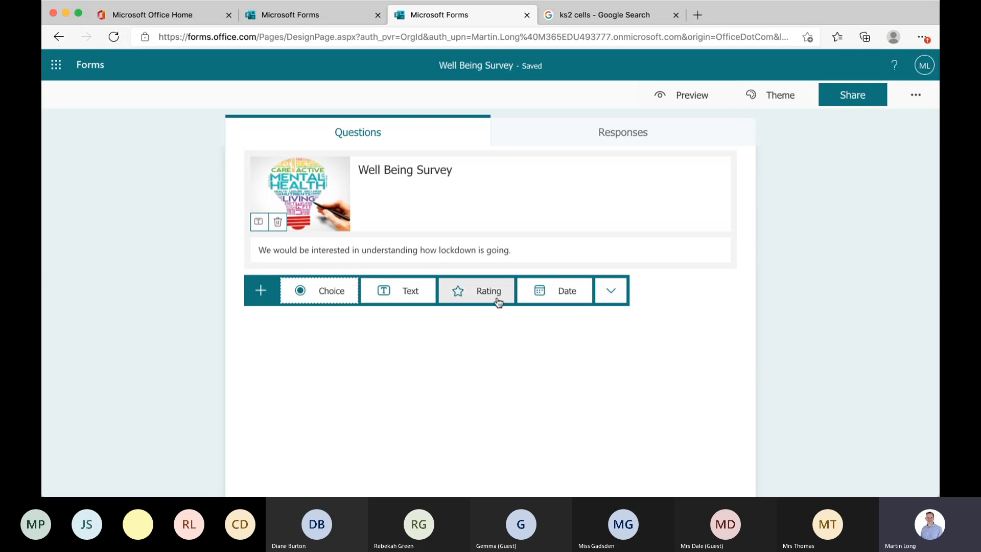
click(612, 294)
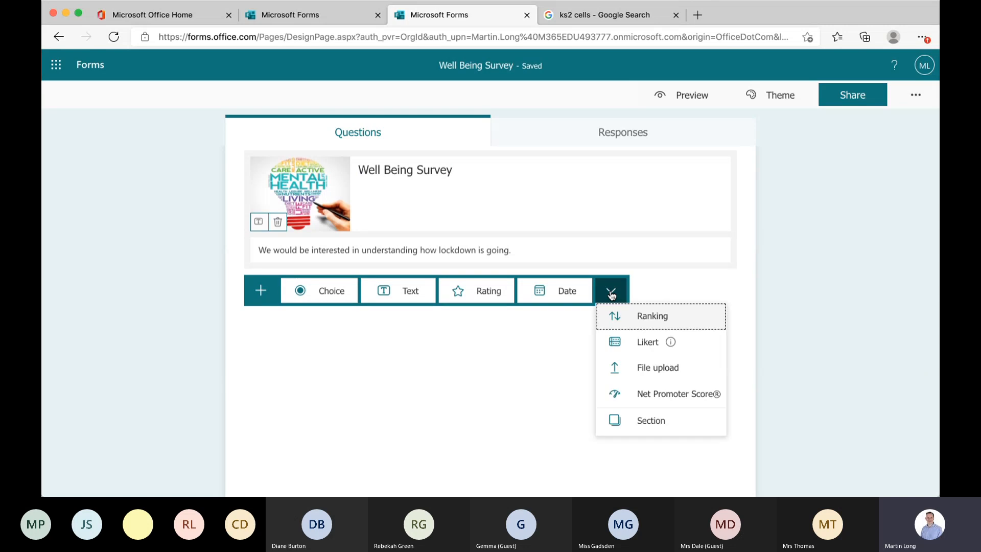
click(652, 424)
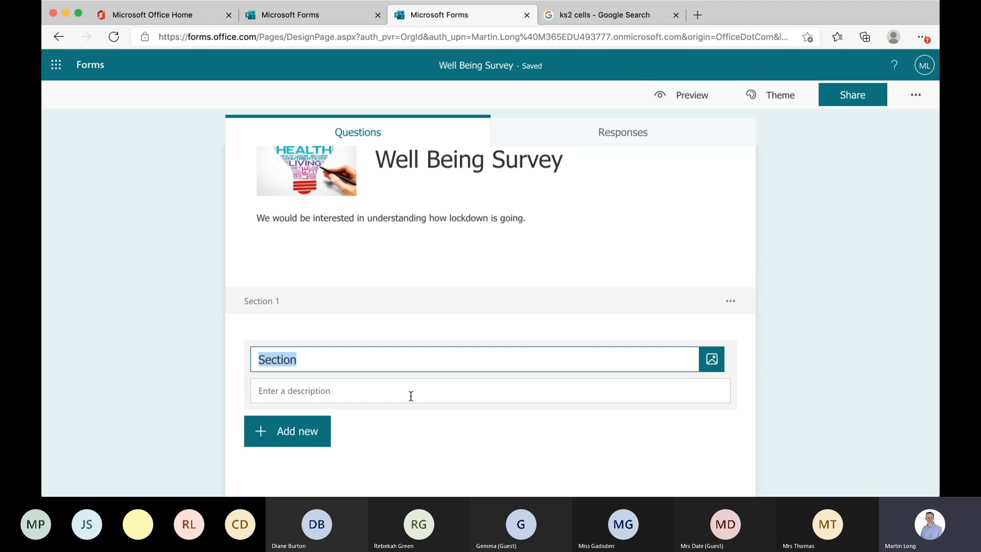
text(All )
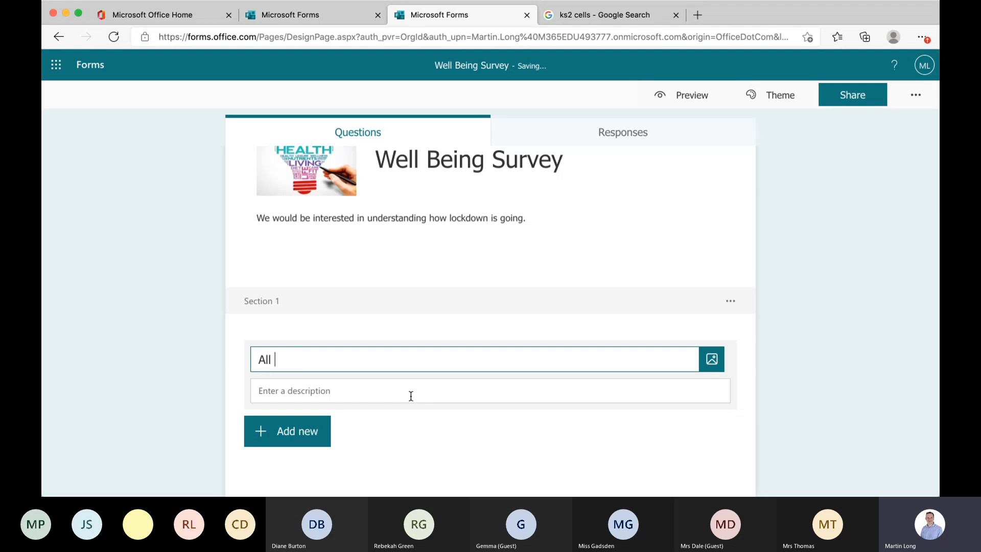
text(About You)
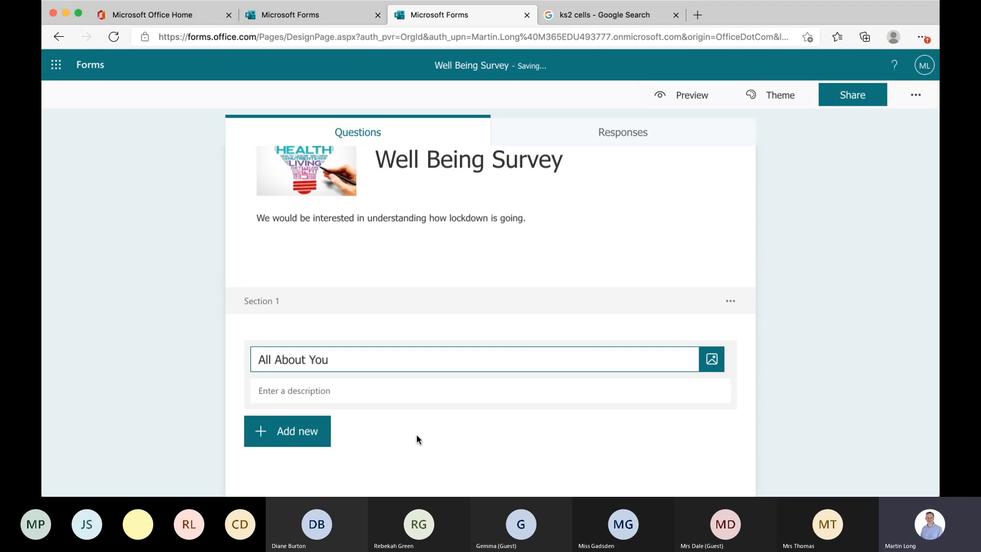
Step: Add a choice question to the All About You section with the text "When do you learn the best?"
click(306, 432)
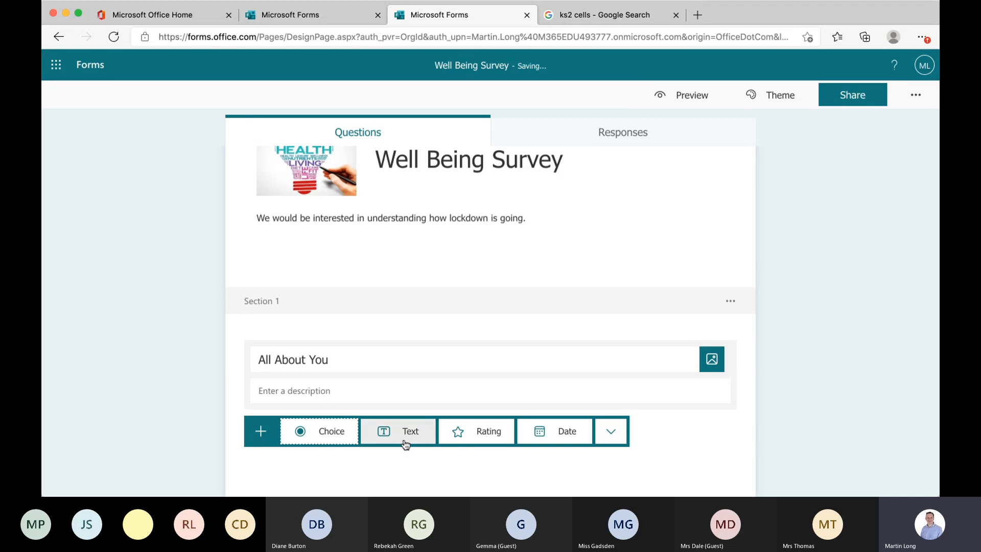
click(332, 432)
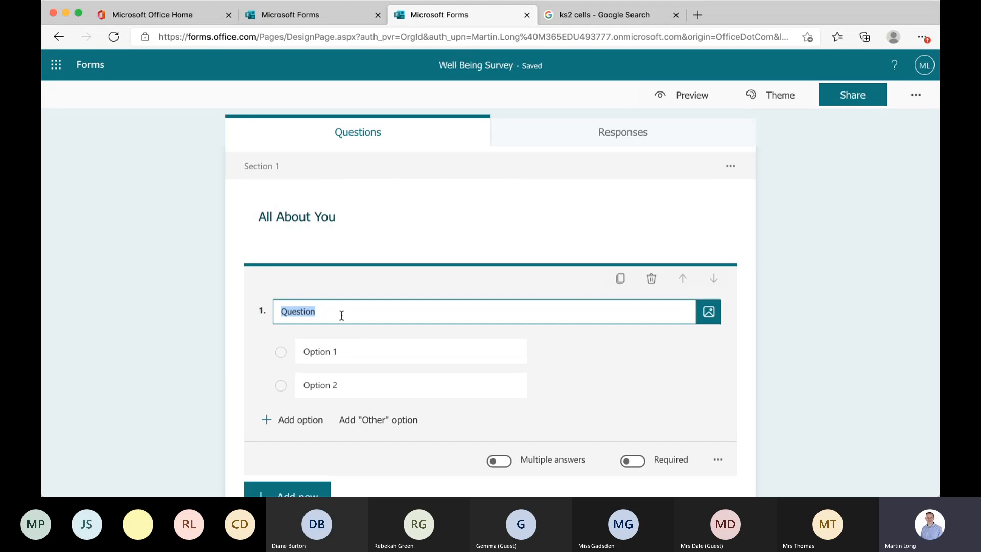
text(When do you)
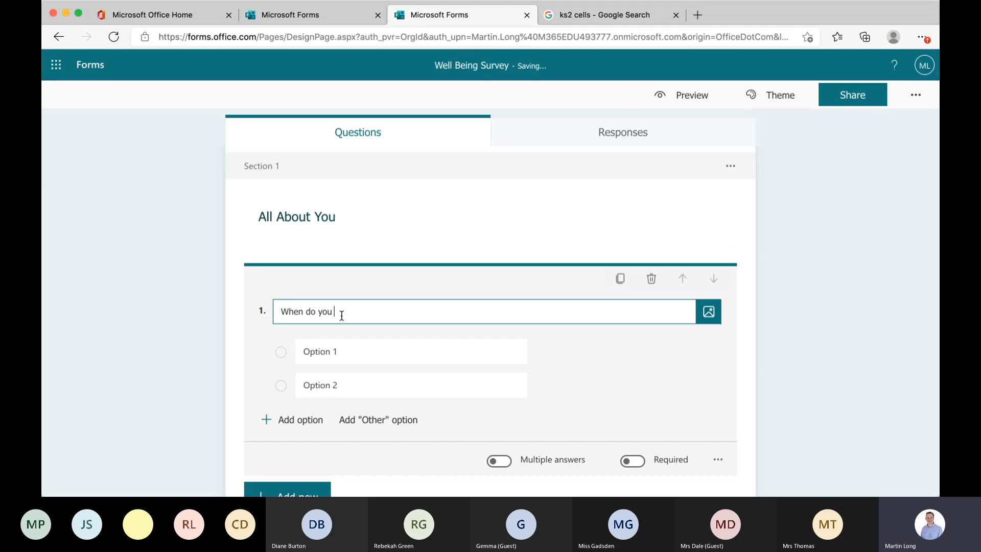
text( learn the best?)
Step: Name the first two answer options of question 1 "Morning" and "Afternoon"
click(343, 353)
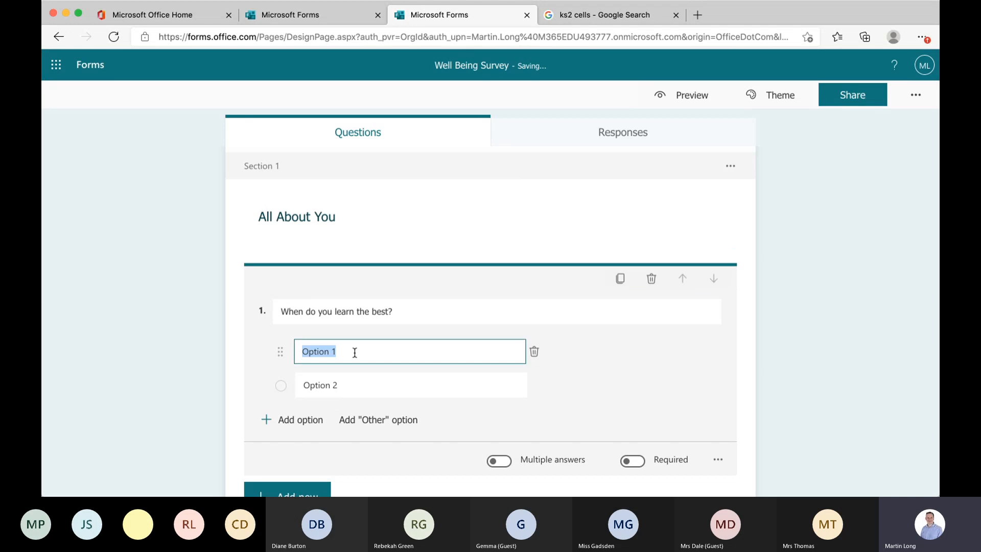
text(m)
key(BackSpace)
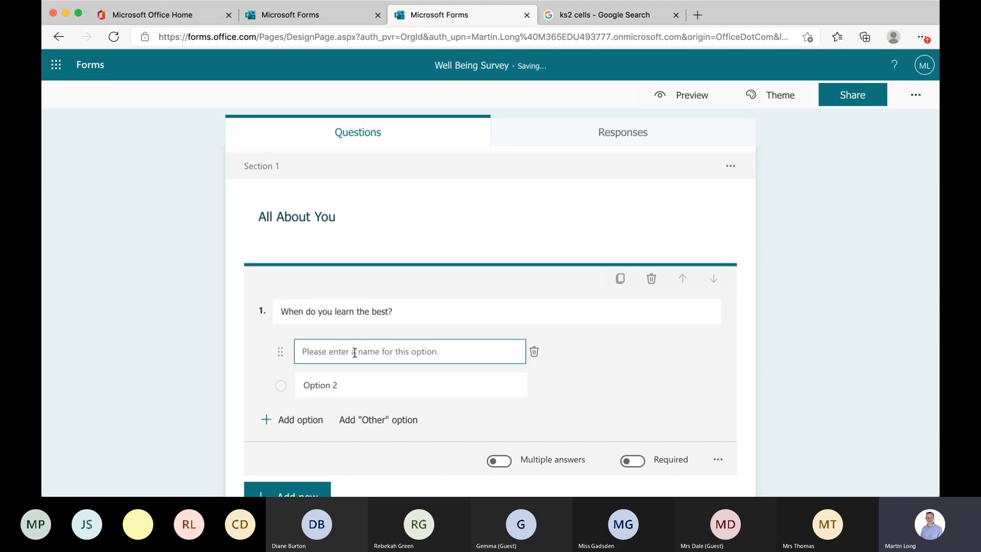
text(Morning)
click(347, 386)
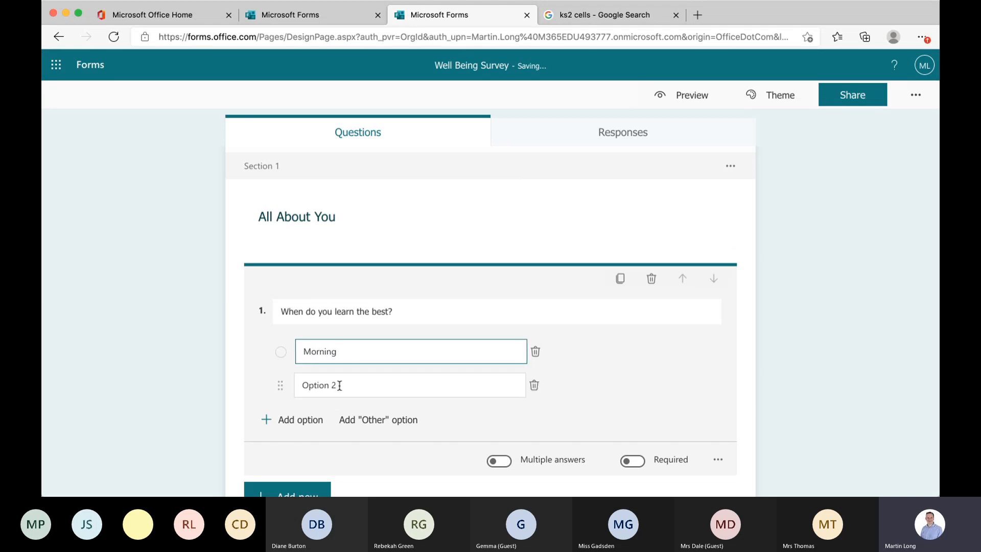
text(Afternoon)
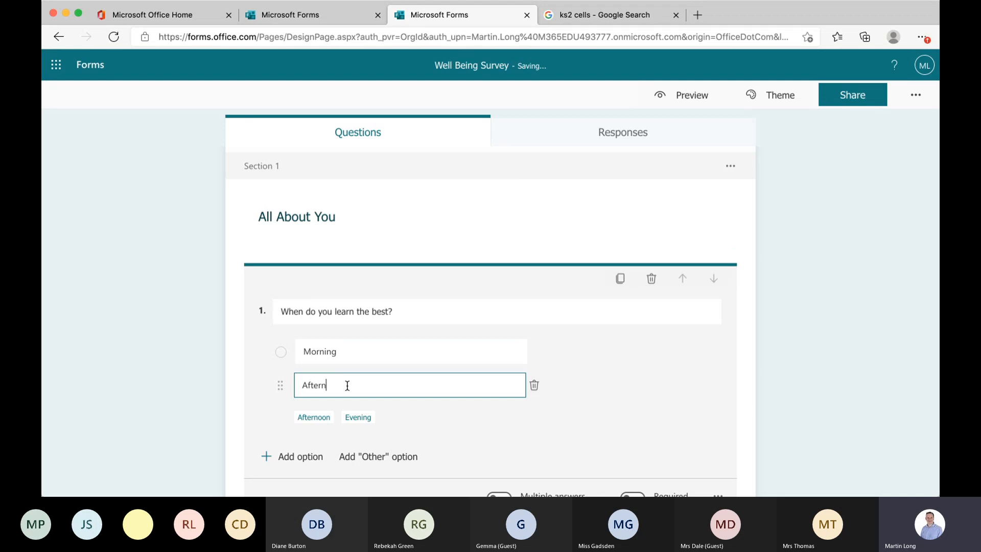
click(495, 419)
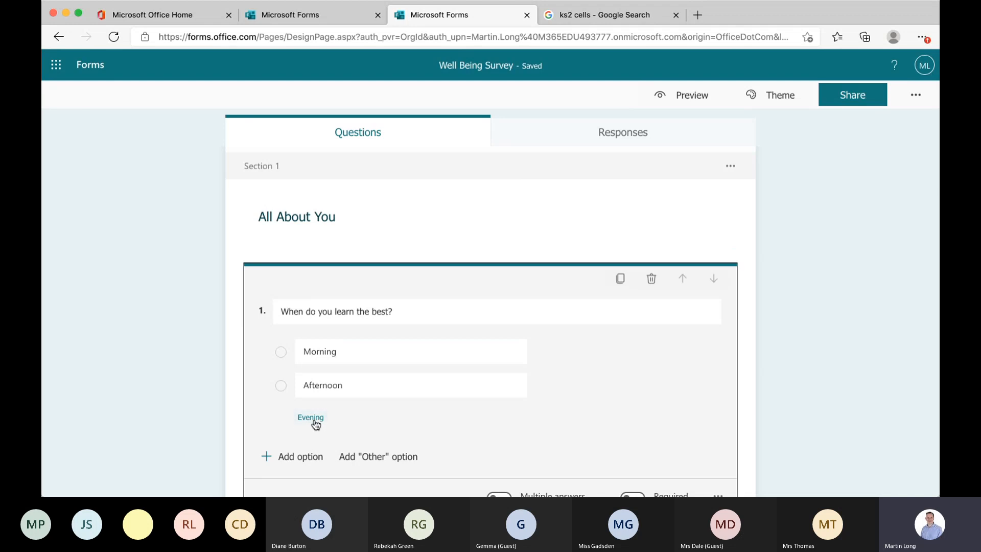
Step: Add the suggested answer "Evening" and an "Other" option to question 1
scroll(423, 427, down, 2)
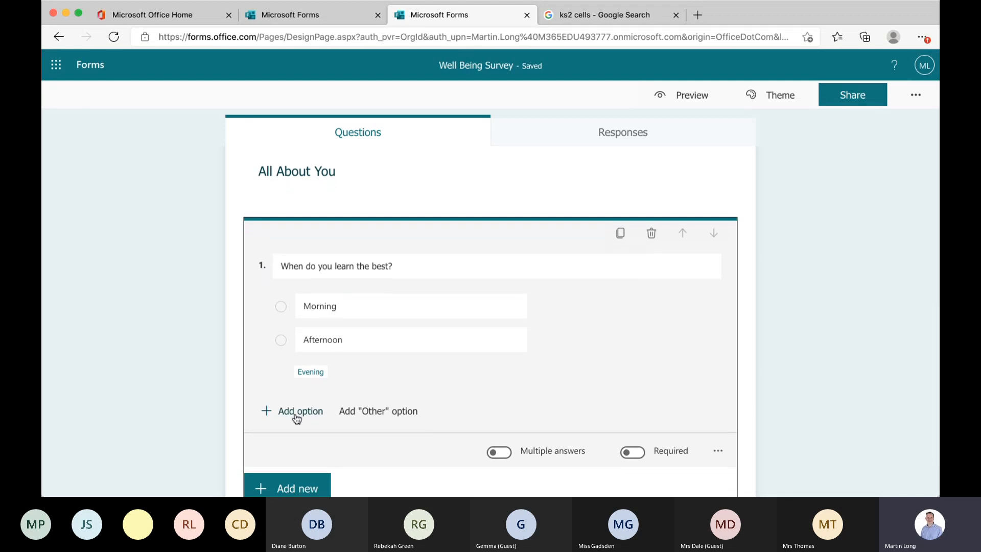
click(311, 373)
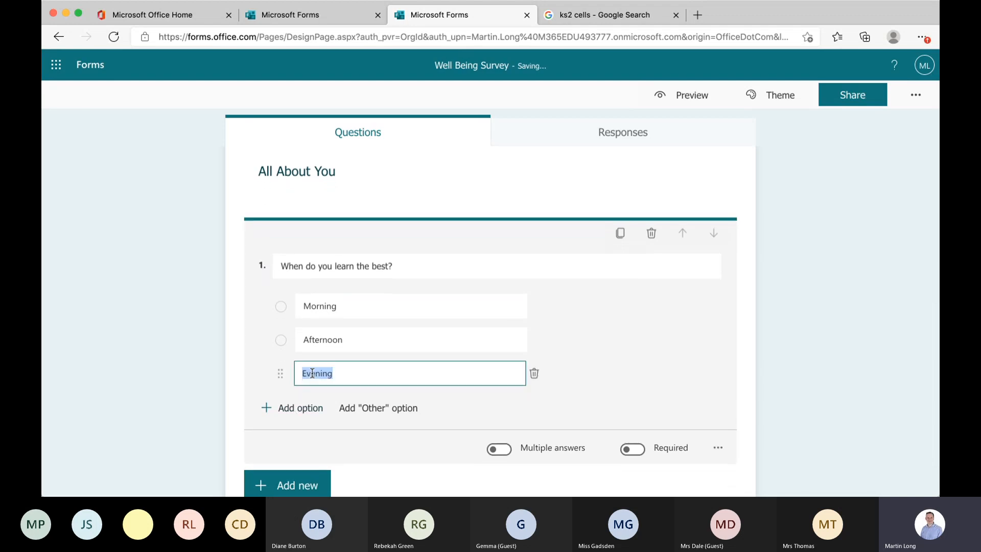
click(377, 409)
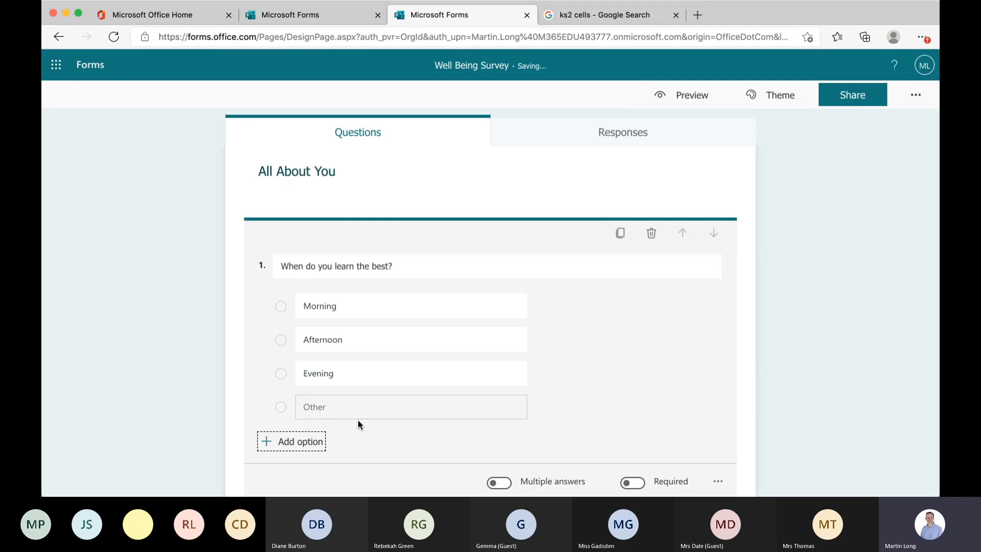
click(347, 410)
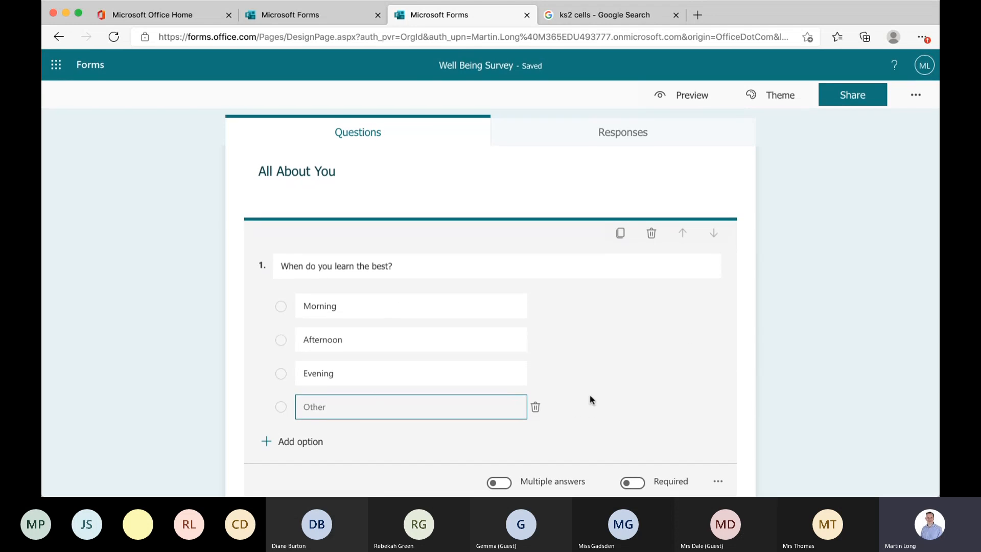
Step: Allow multiple answers for question 1, toggling the setting to compare single-choice circles with checkboxes and leaving it on
scroll(557, 406, down, 3)
scroll(590, 398, up, 1)
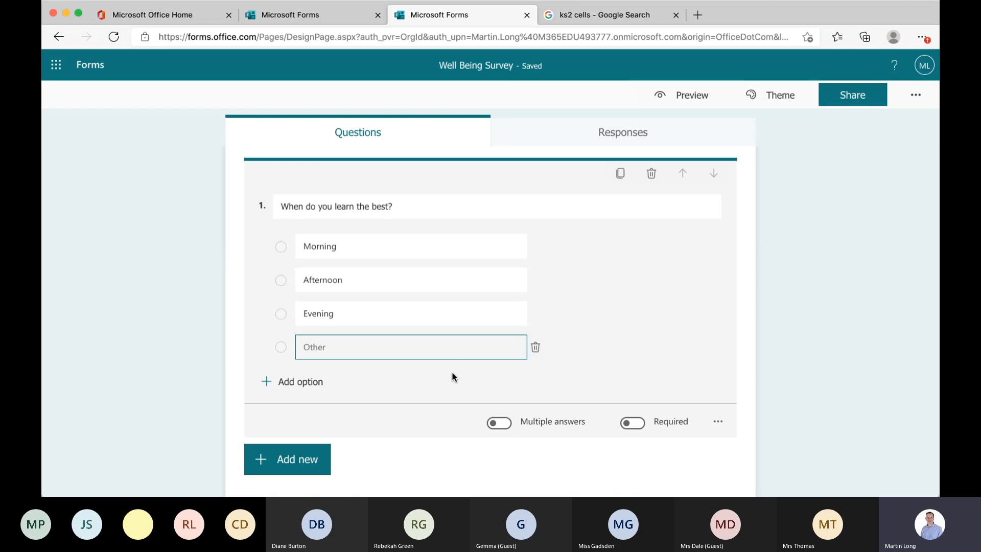
click(495, 424)
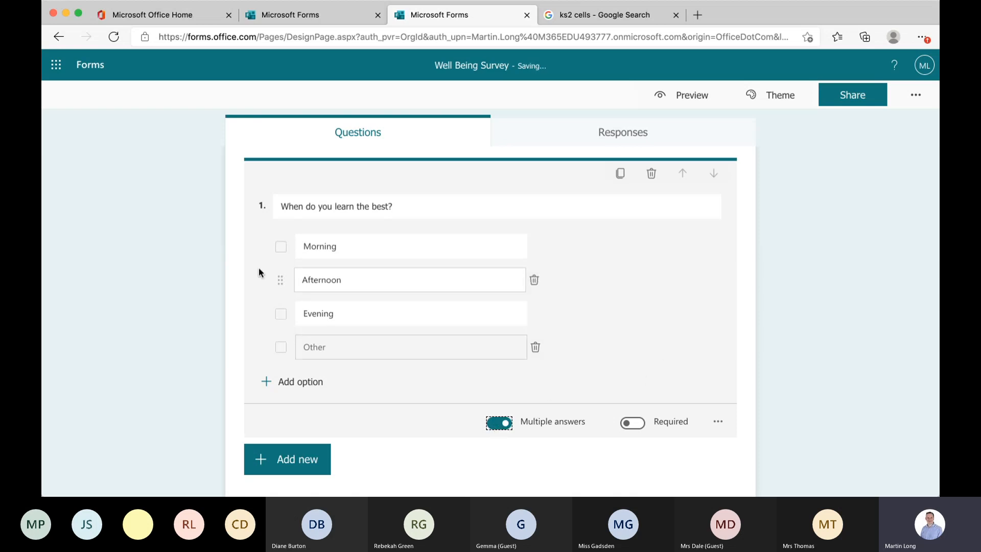
click(493, 424)
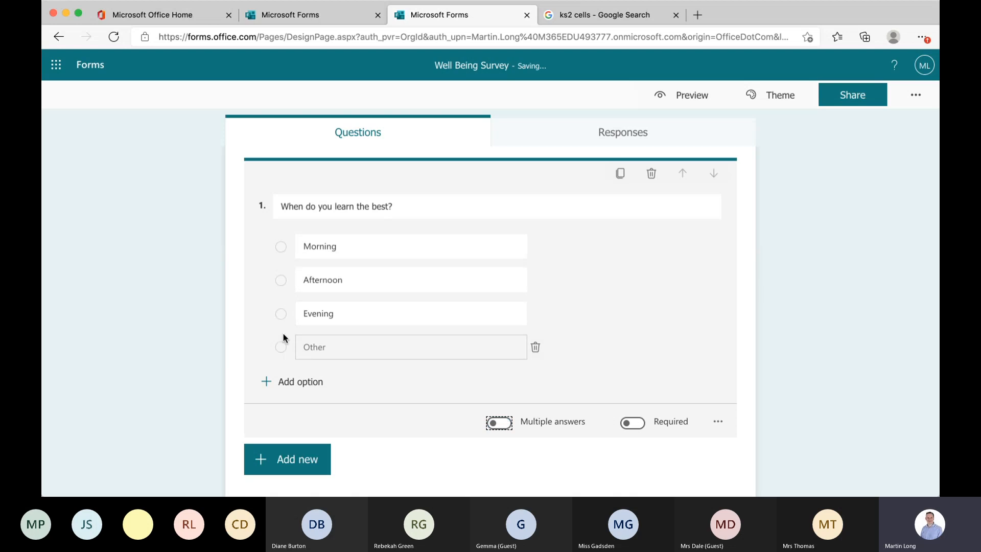
click(496, 425)
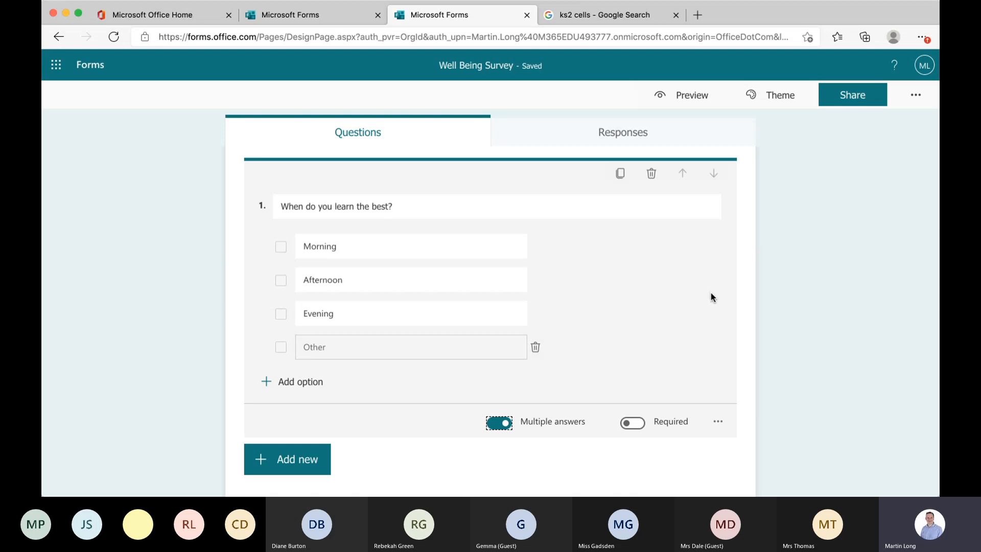
Step: Make the question "When do you learn the best?" required
scroll(713, 297, up, 2)
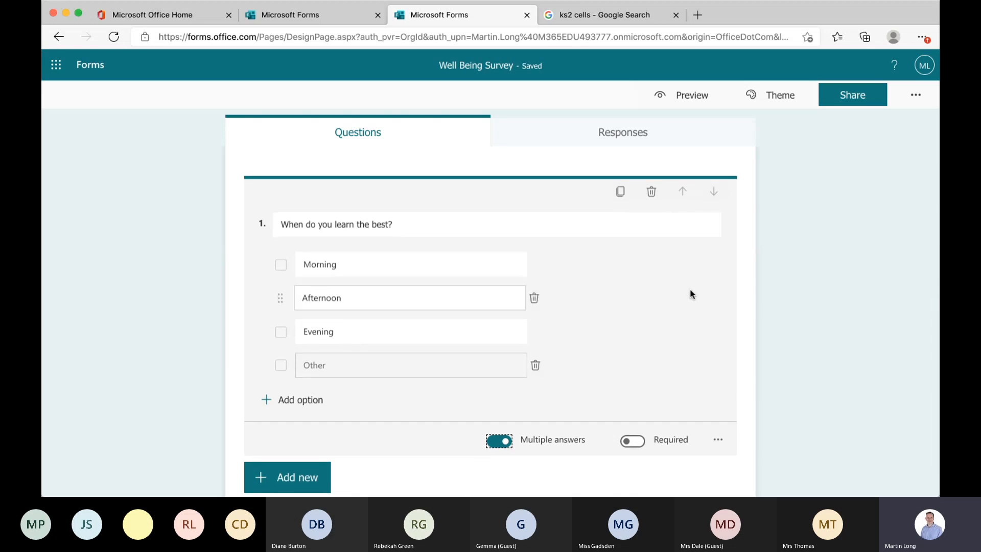
scroll(643, 370, down, 1)
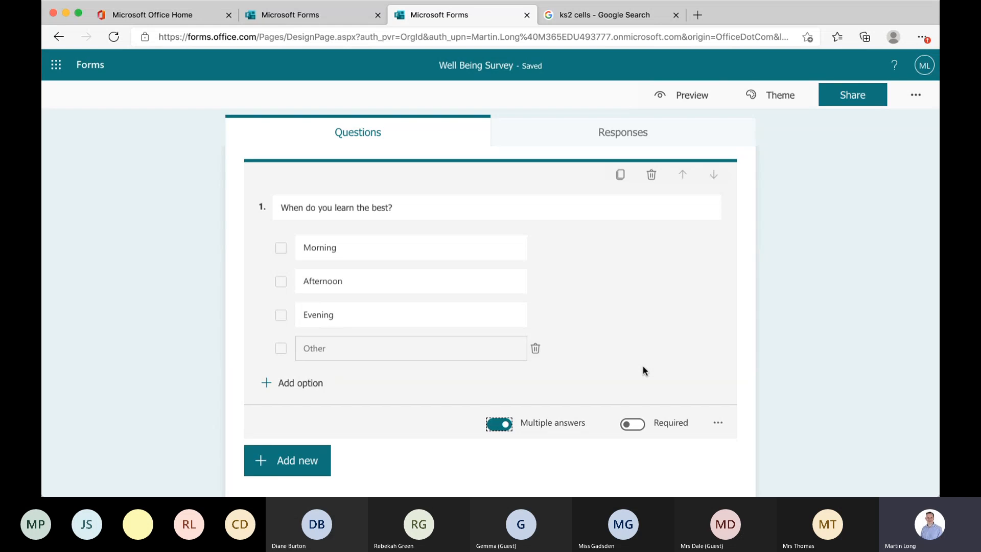
click(632, 424)
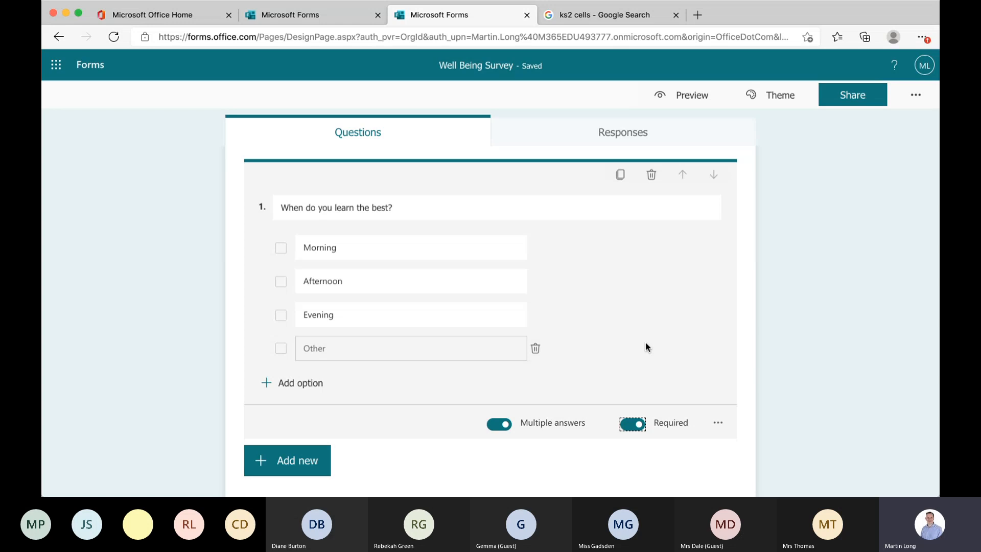
Step: Add a subtitle field to question 1 through its additional settings
scroll(648, 342, down, 1)
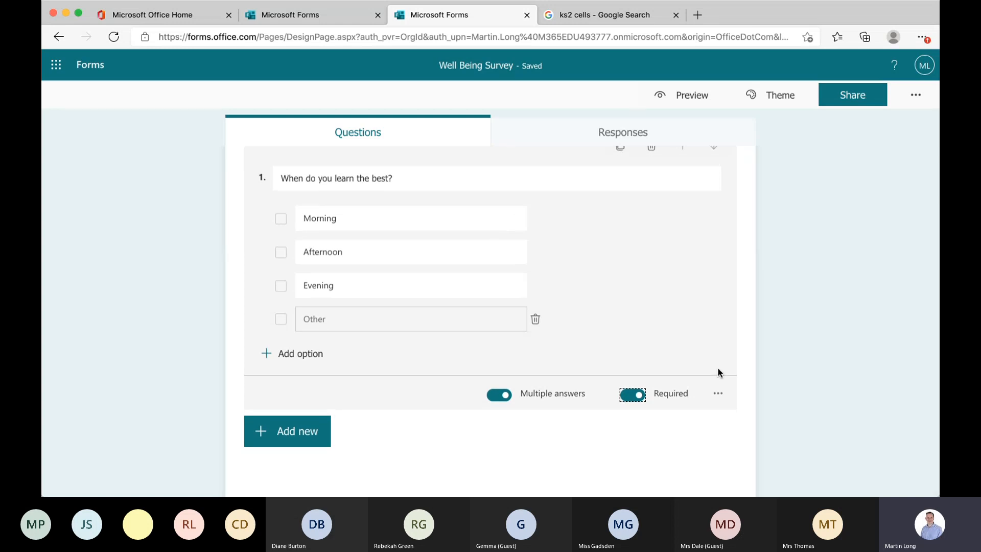
click(719, 395)
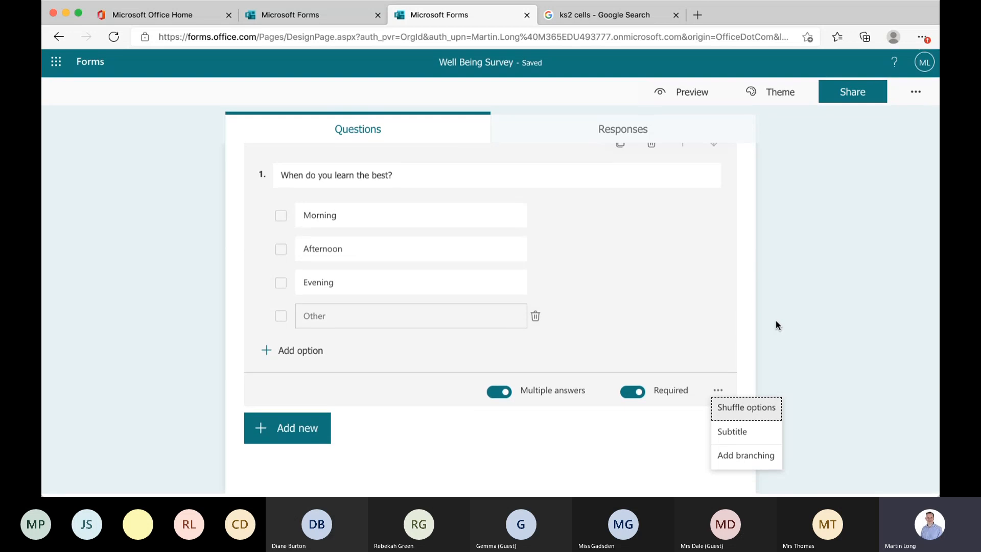
click(914, 410)
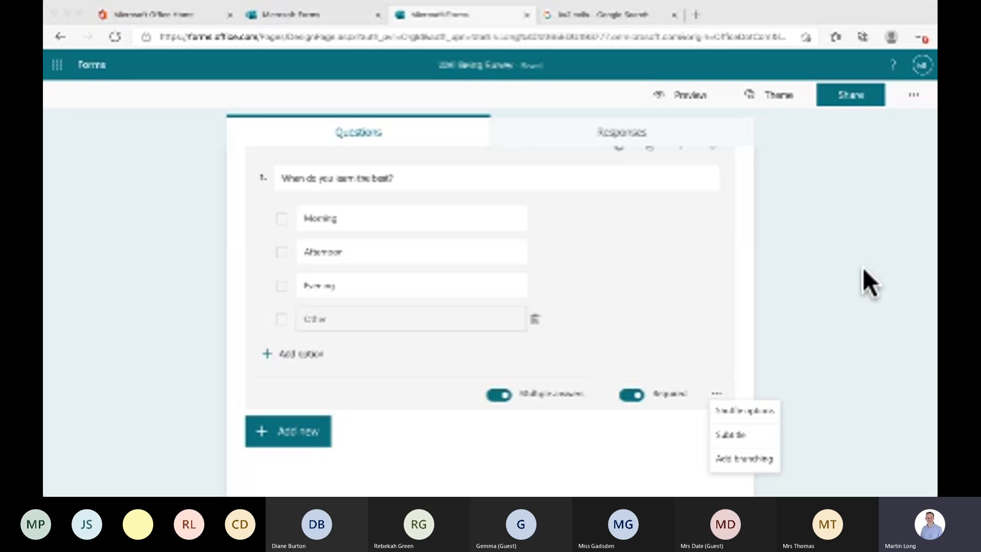
click(743, 443)
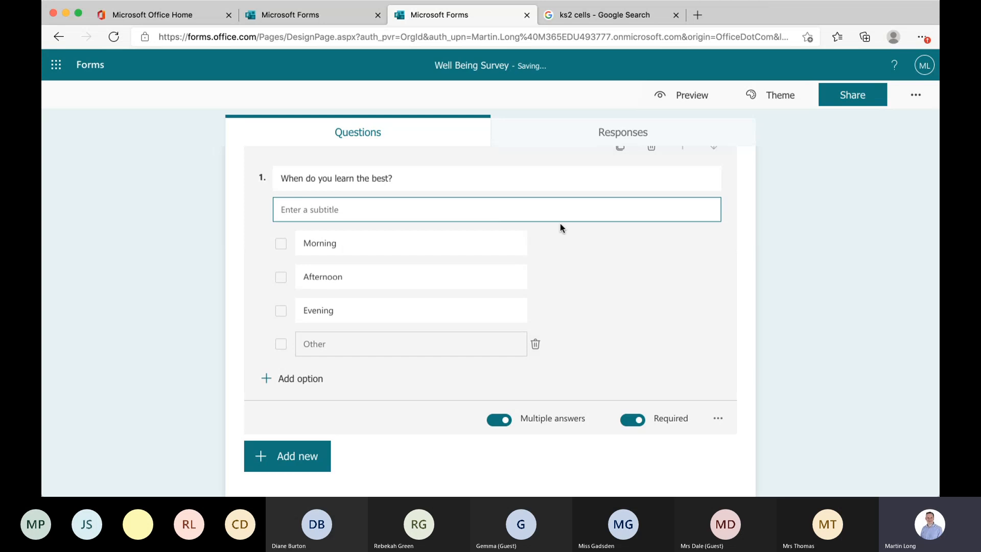
Step: Examine the additional settings of question 1 for shuffling options and adding branching
scroll(606, 268, down, 1)
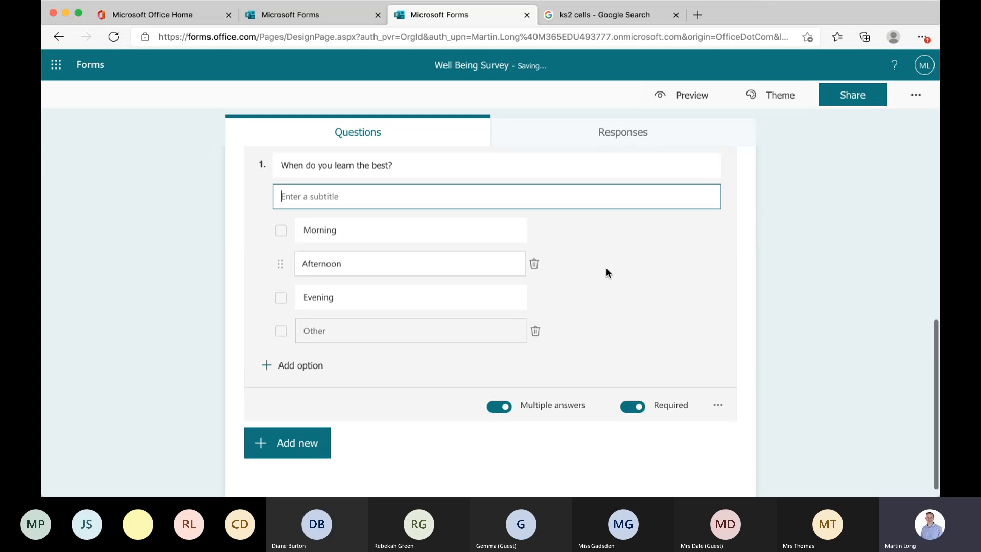
click(720, 405)
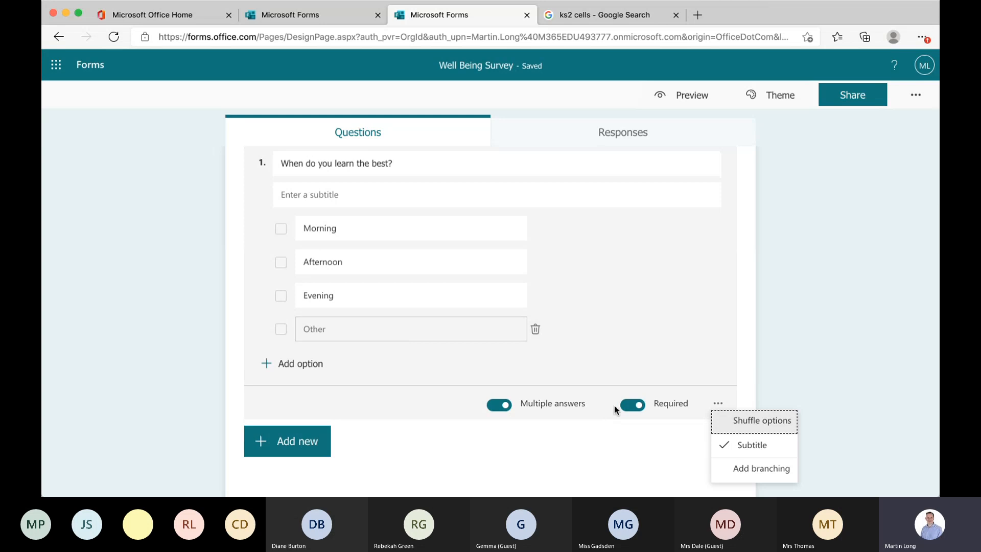
scroll(789, 351, down, 1)
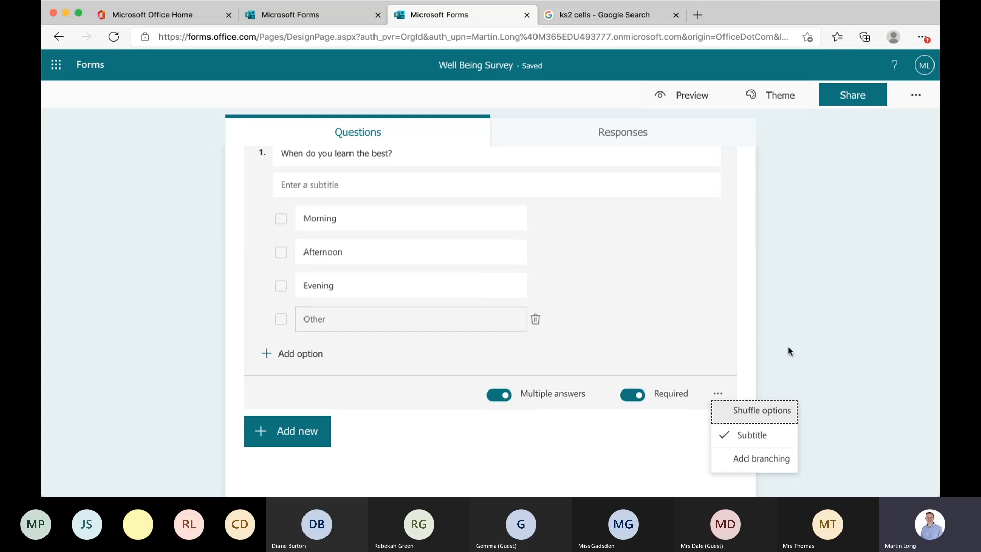
scroll(790, 351, up, 2)
scroll(789, 351, down, 2)
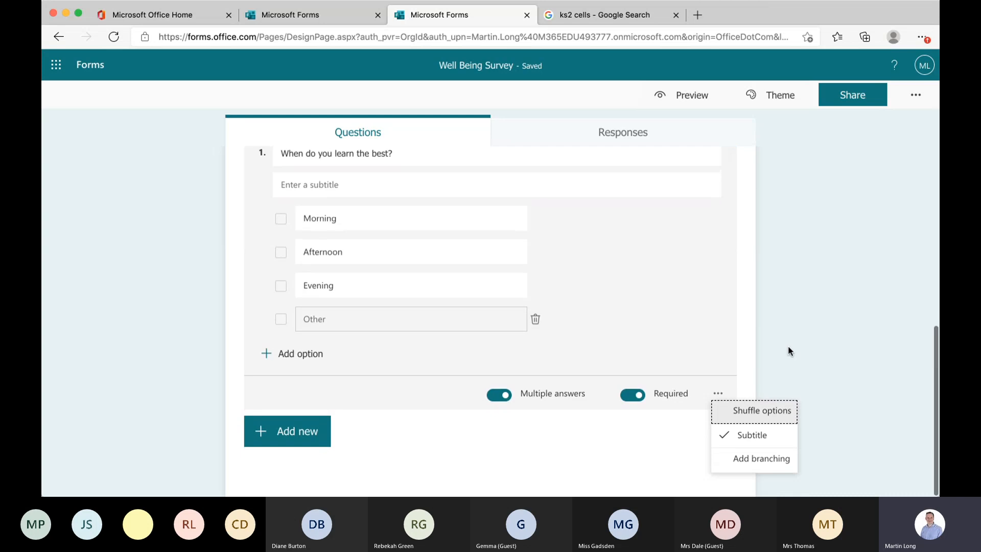
click(593, 459)
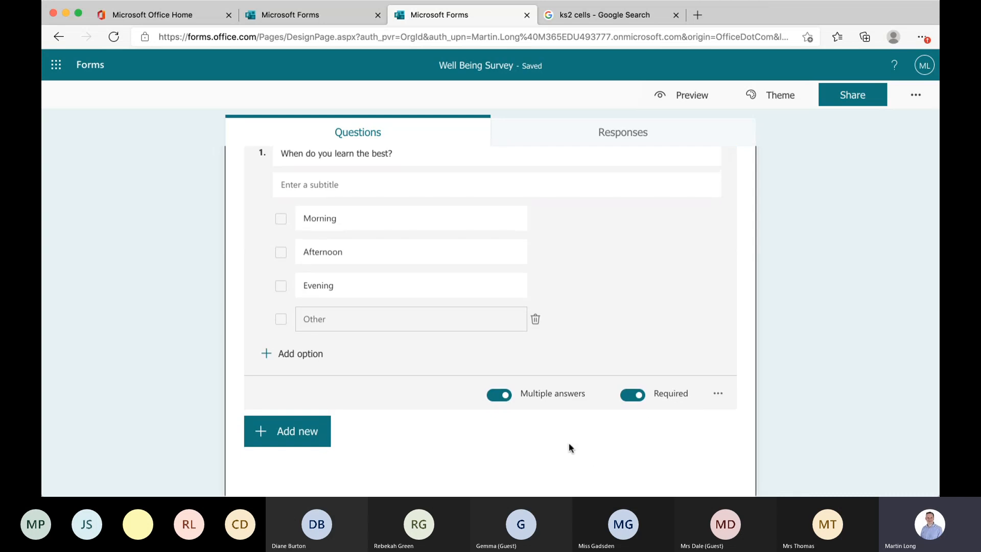
Step: Add a text question reading "Please explain your learning styles." and set it to accept a long answer
click(304, 433)
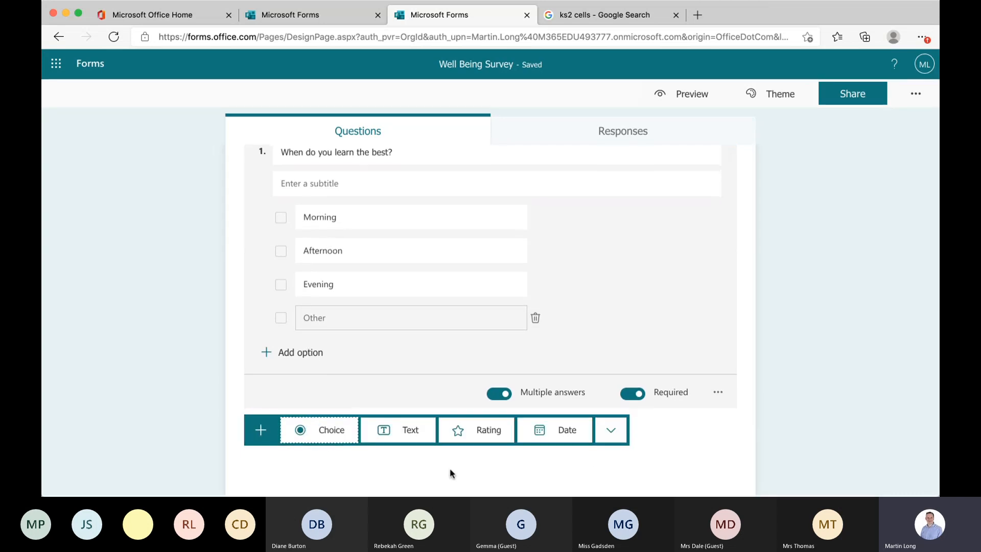
click(409, 439)
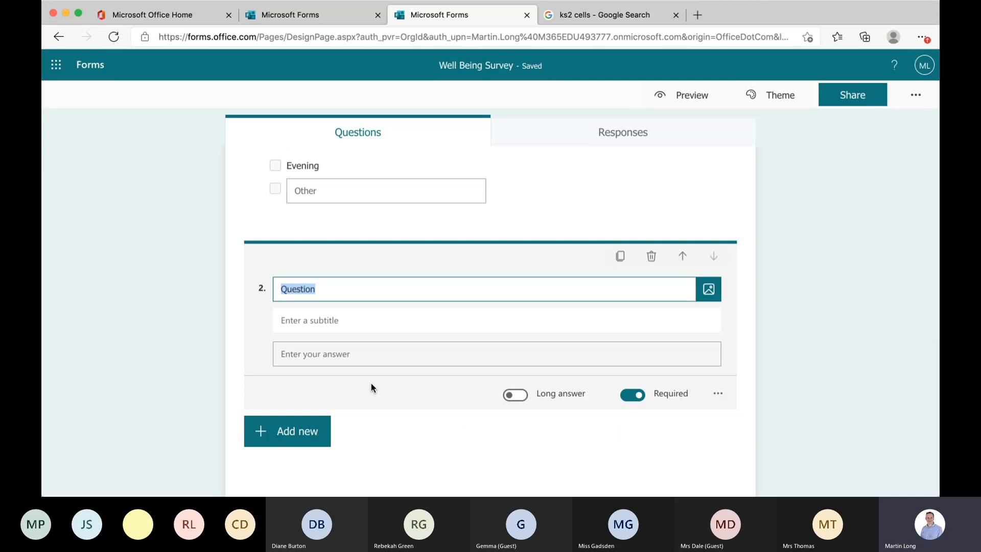
text(PL)
key(BackSpace)
text(lease e)
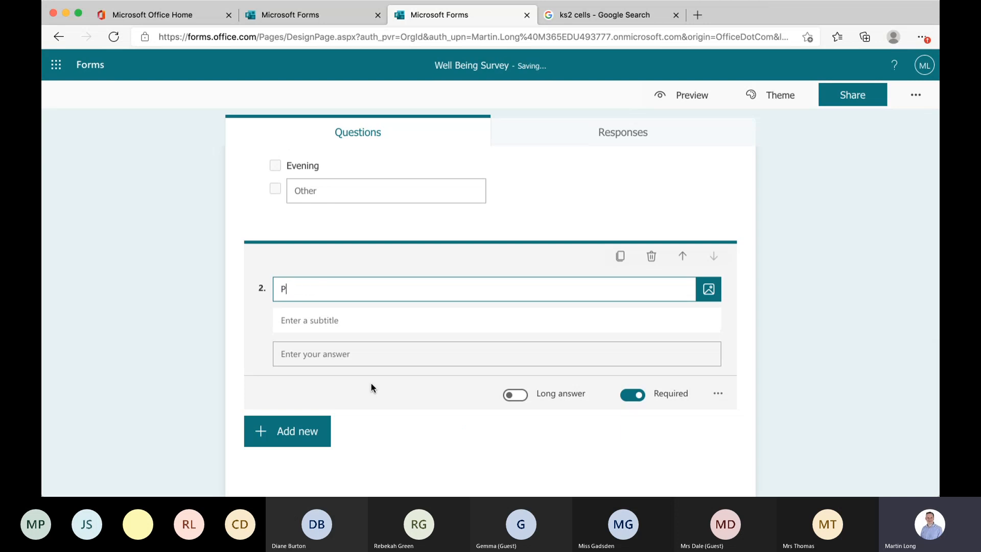
text(xplain your learning )
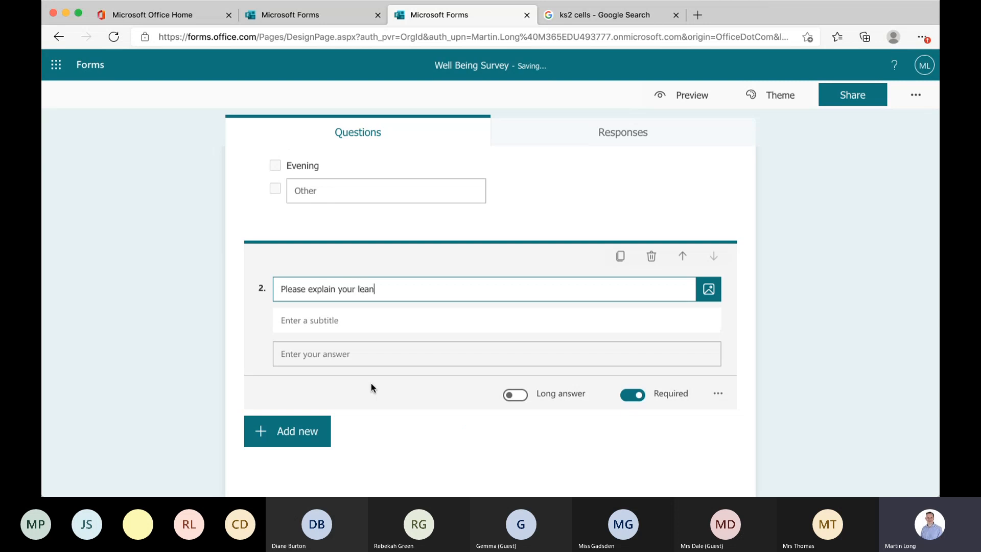
text(styles.)
click(342, 354)
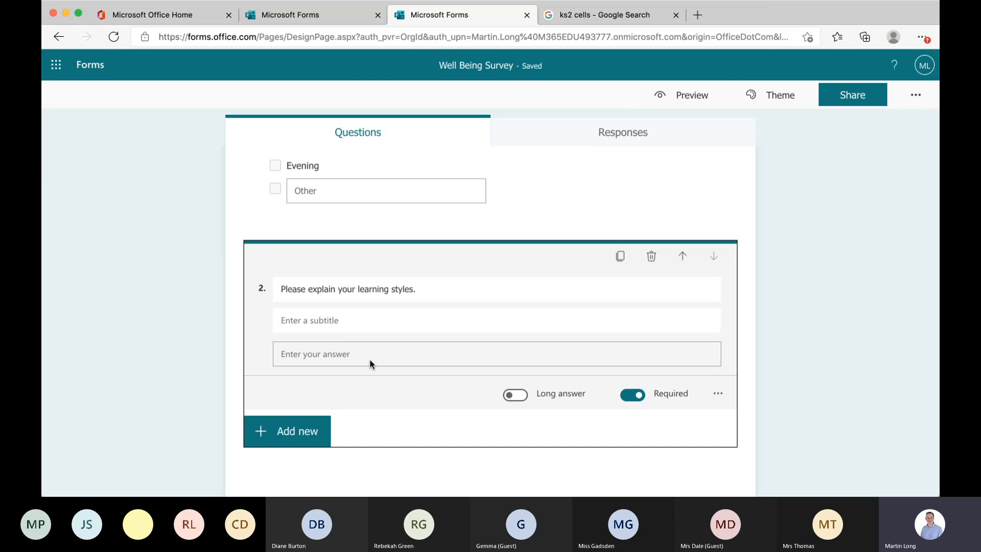
click(514, 396)
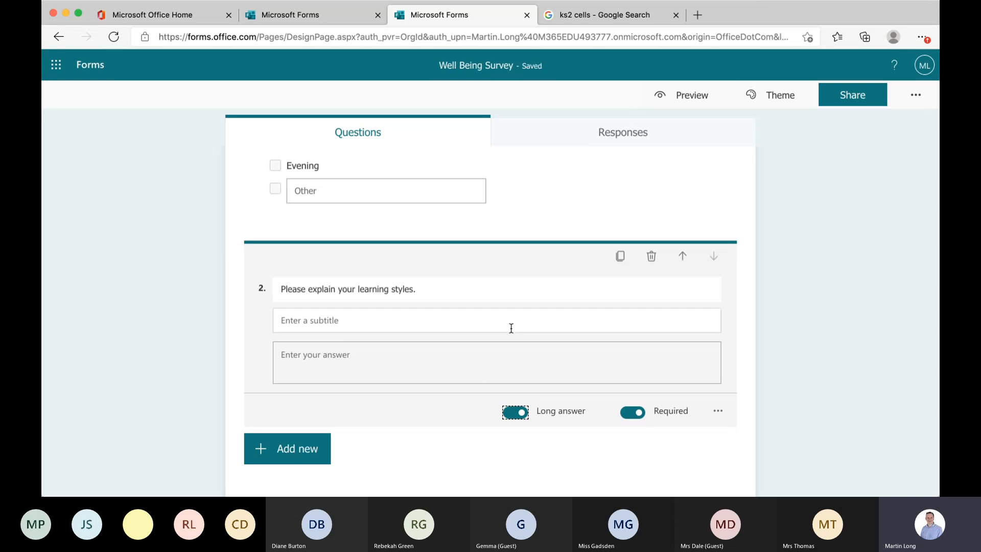
Step: Move the learning styles question above question 1, and return it to second place
scroll(511, 328, up, 3)
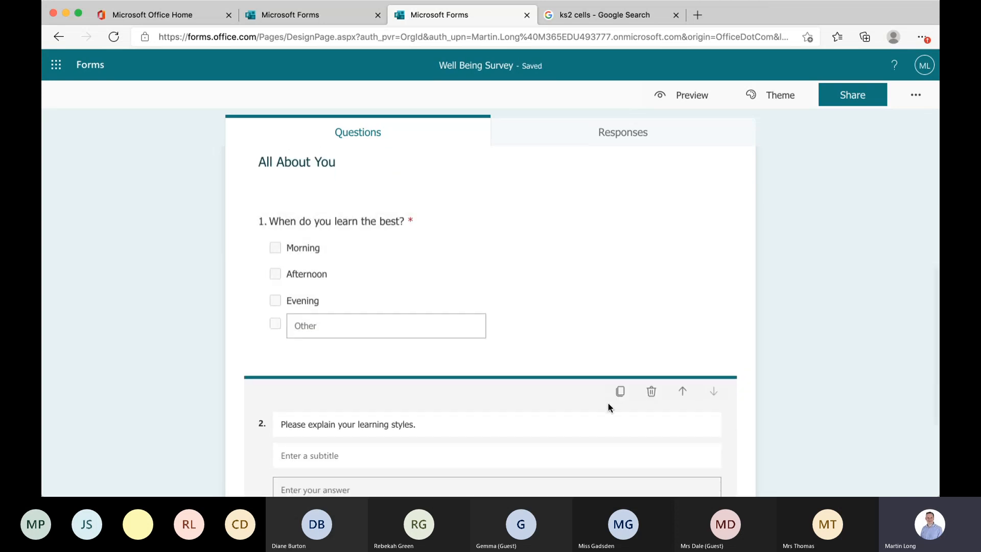
scroll(531, 399, down, 3)
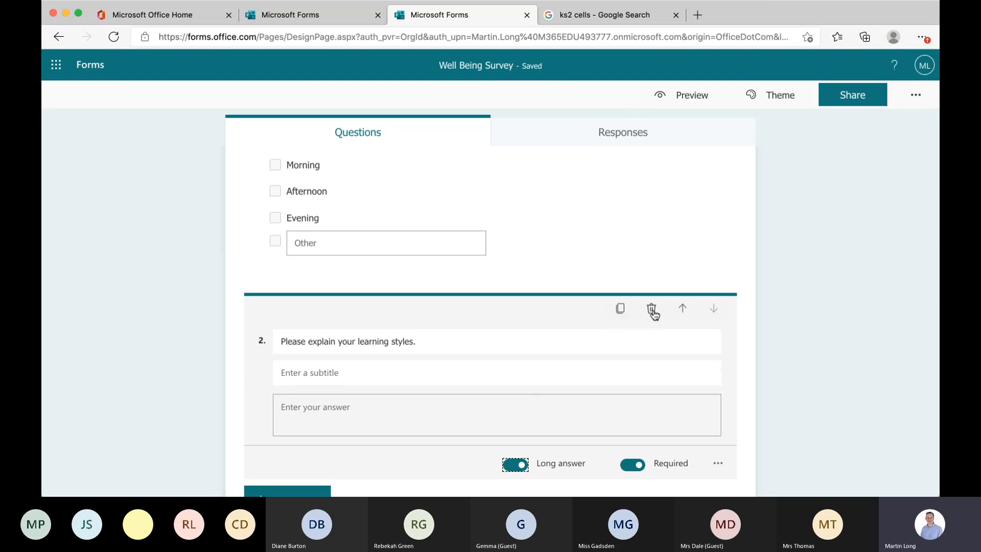
click(682, 309)
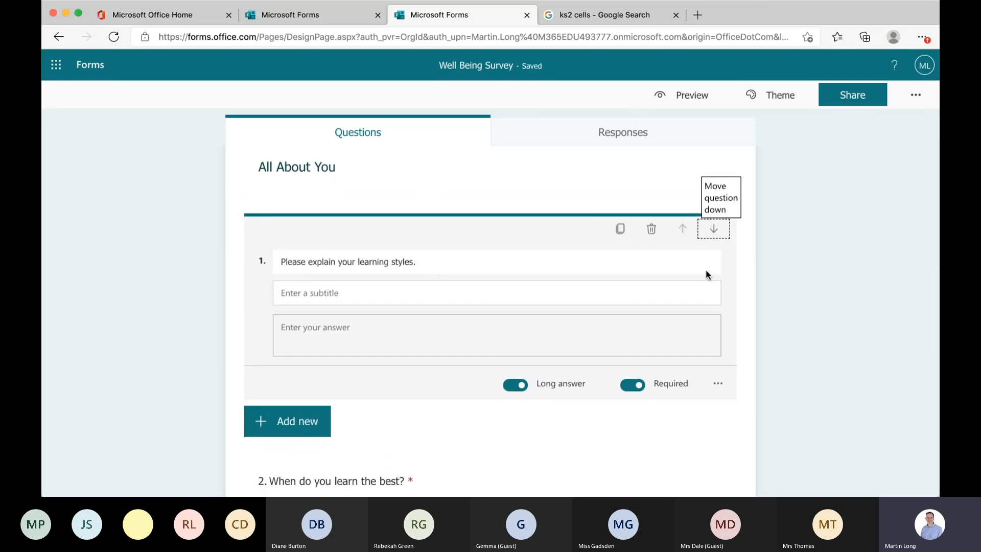
click(714, 229)
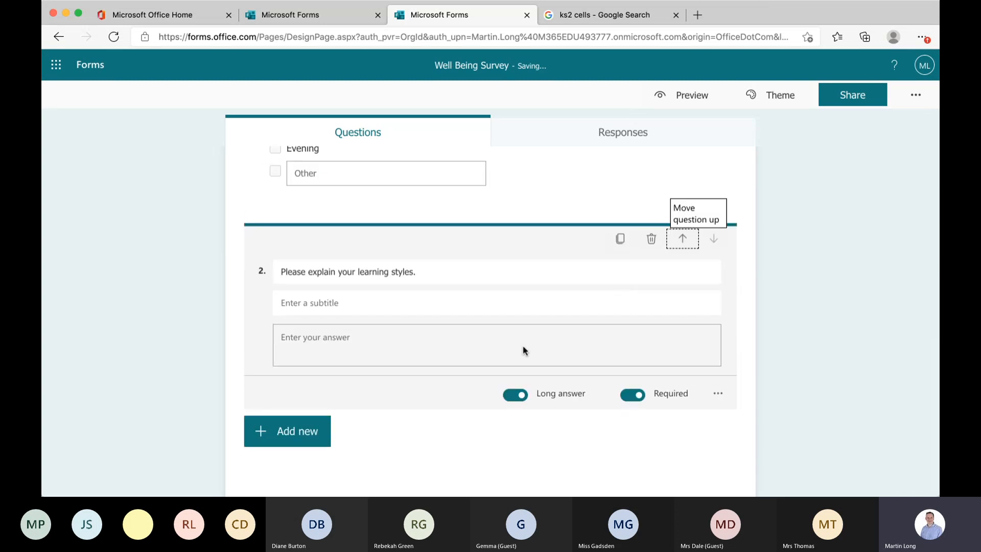
Step: Add a new section after question 2 and title it "The School"
scroll(573, 325, up, 5)
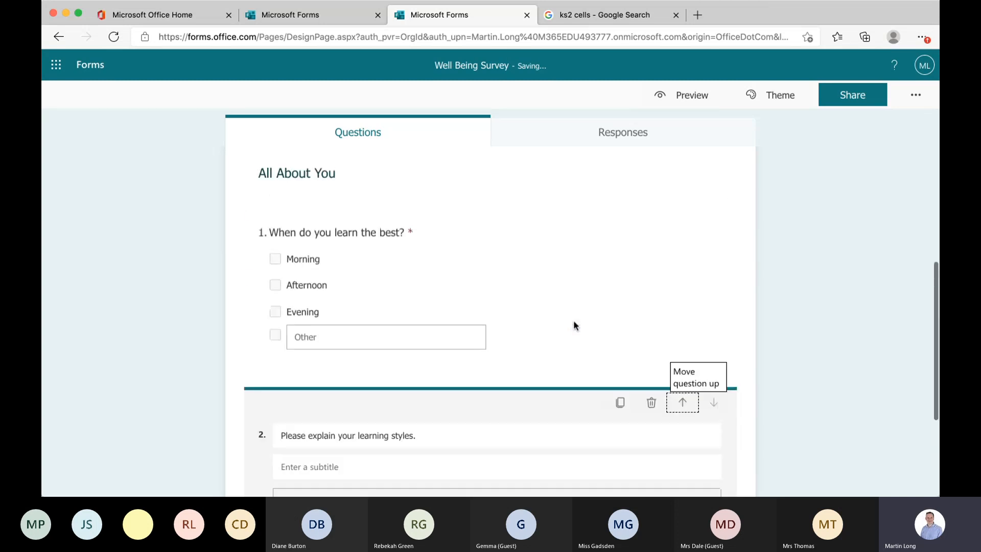
scroll(574, 322, down, 5)
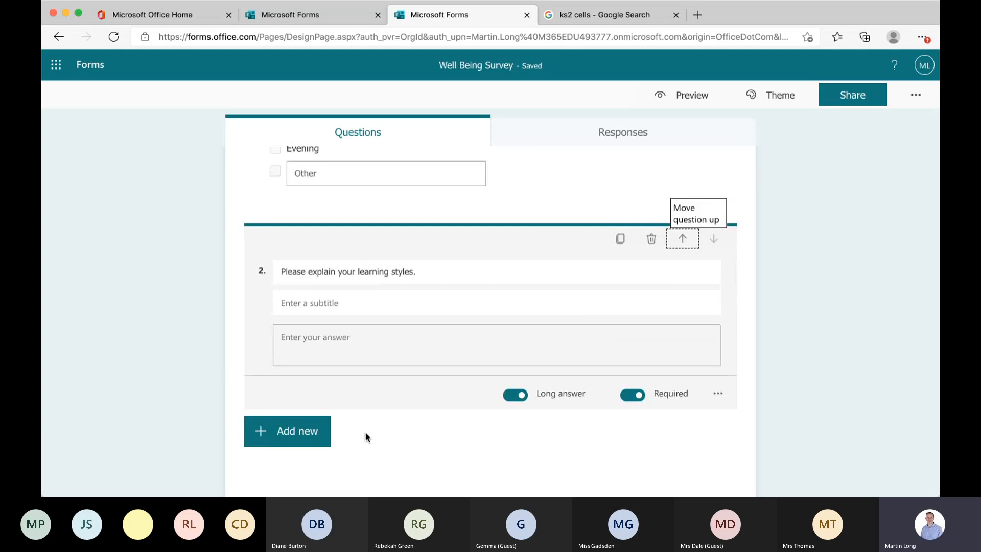
click(294, 435)
click(610, 431)
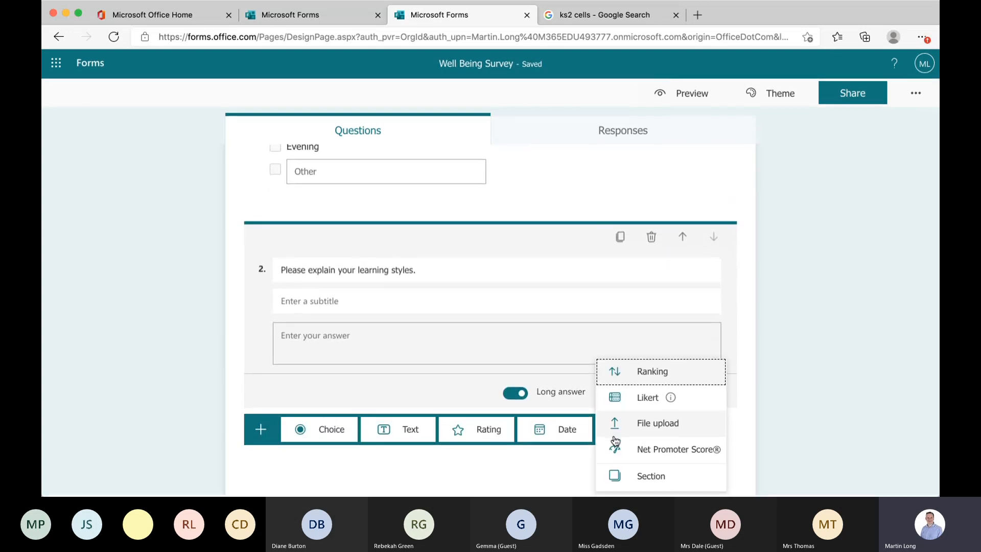
click(635, 476)
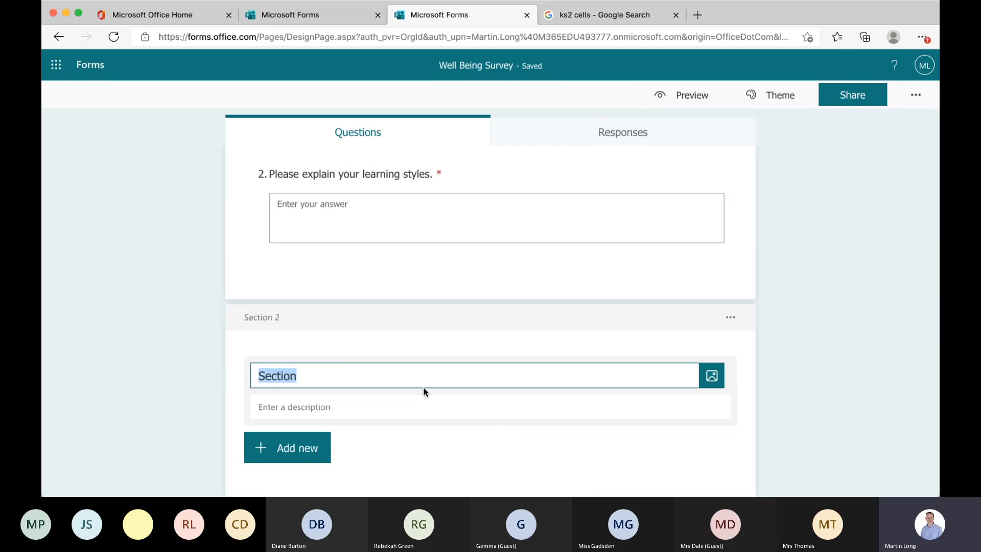
text(The)
text(School)
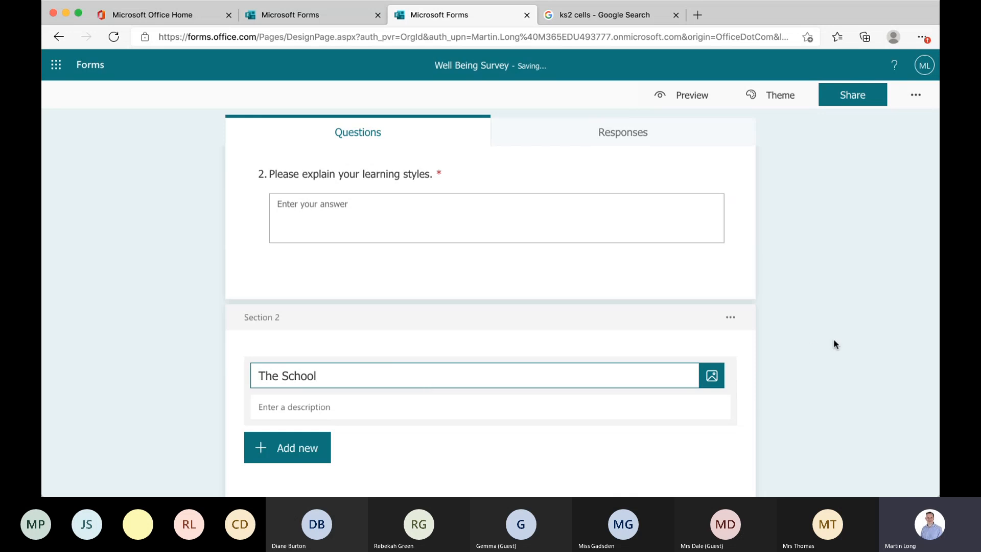
Step: Preview the survey in the computer view and look through its header and the All About You questions
scroll(836, 345, up, 5)
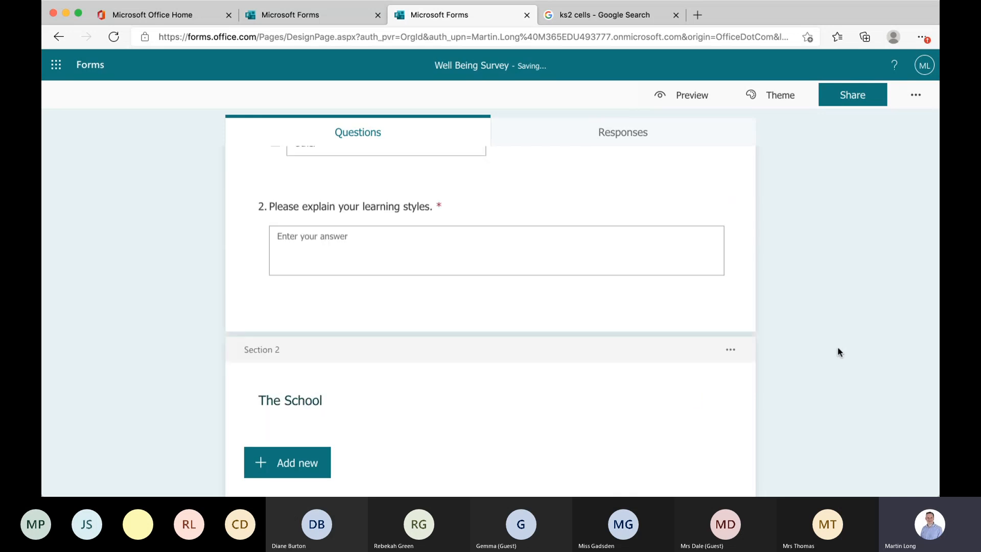
scroll(600, 365, up, 4)
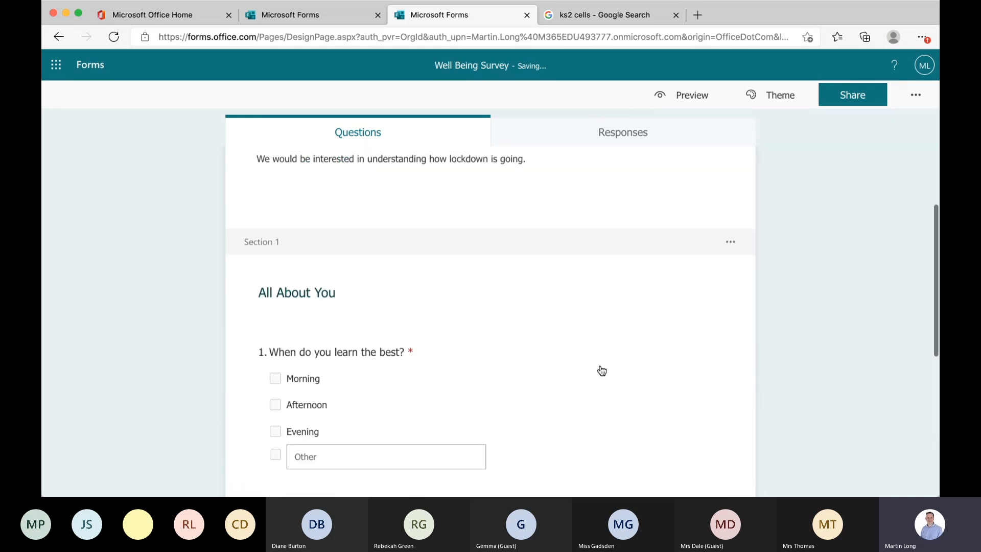
scroll(601, 369, down, 9)
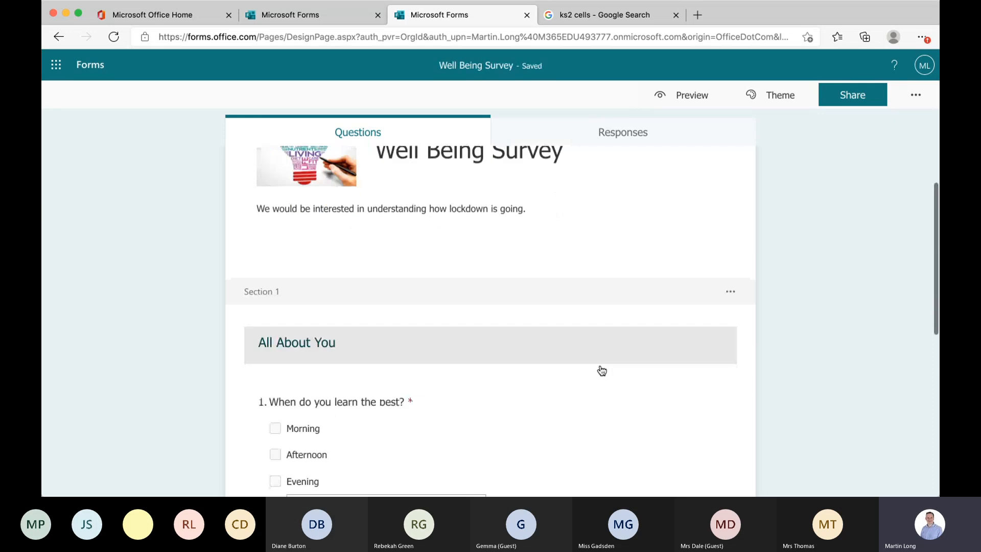
scroll(601, 368, up, 9)
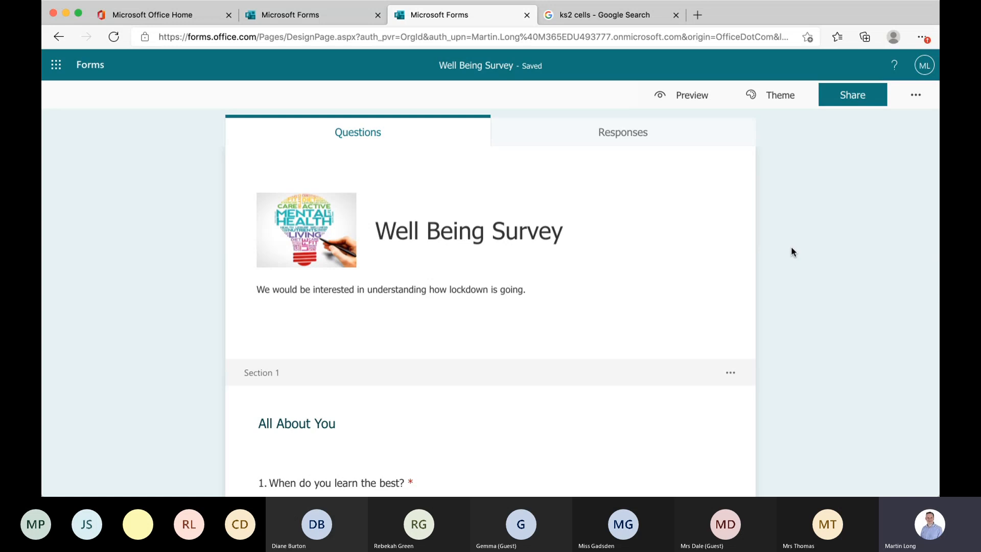
click(691, 97)
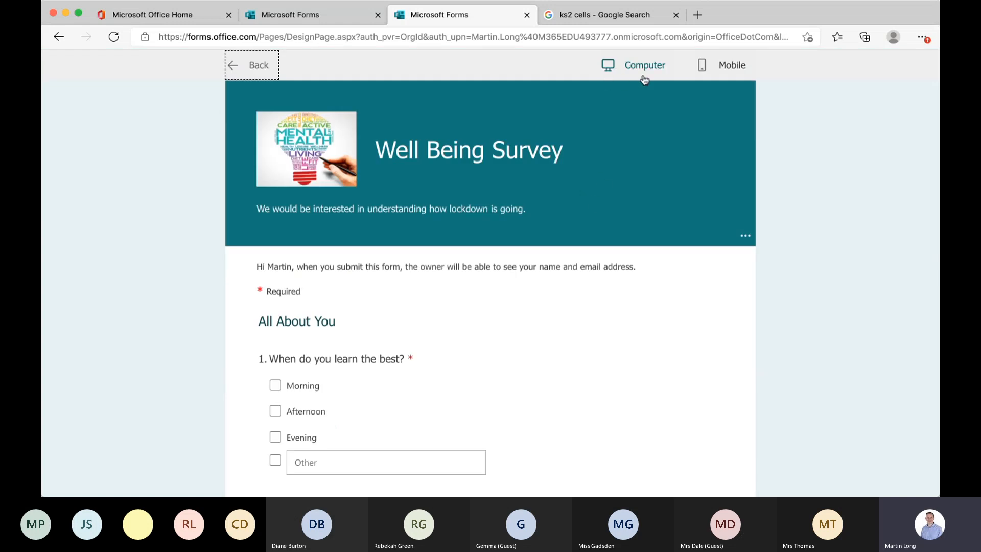
scroll(648, 256, down, 3)
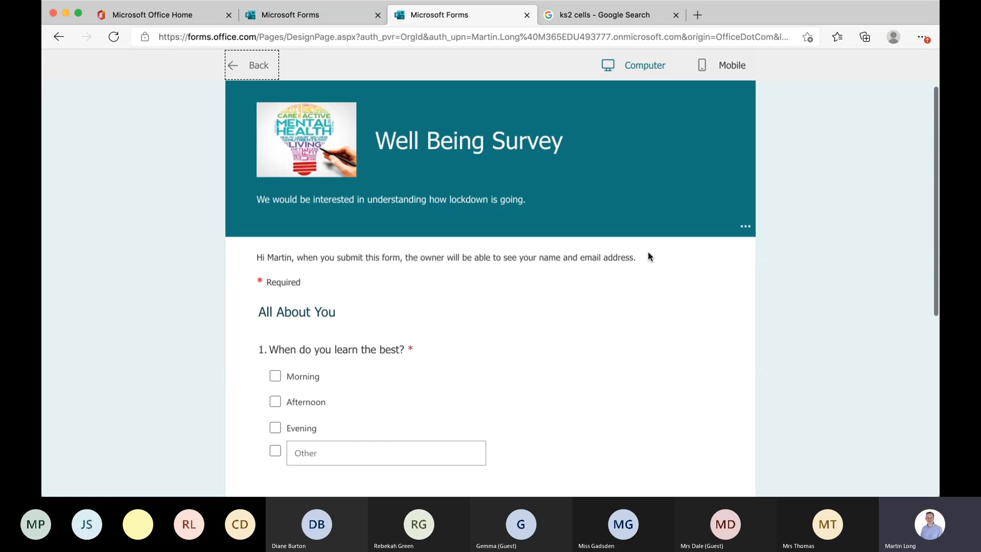
scroll(649, 256, up, 1)
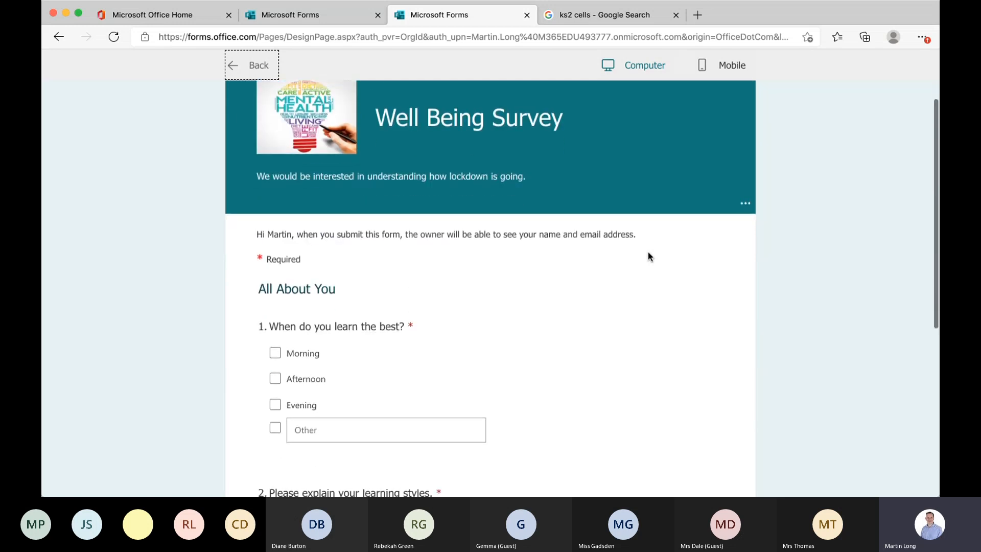
scroll(648, 256, down, 5)
scroll(649, 255, up, 2)
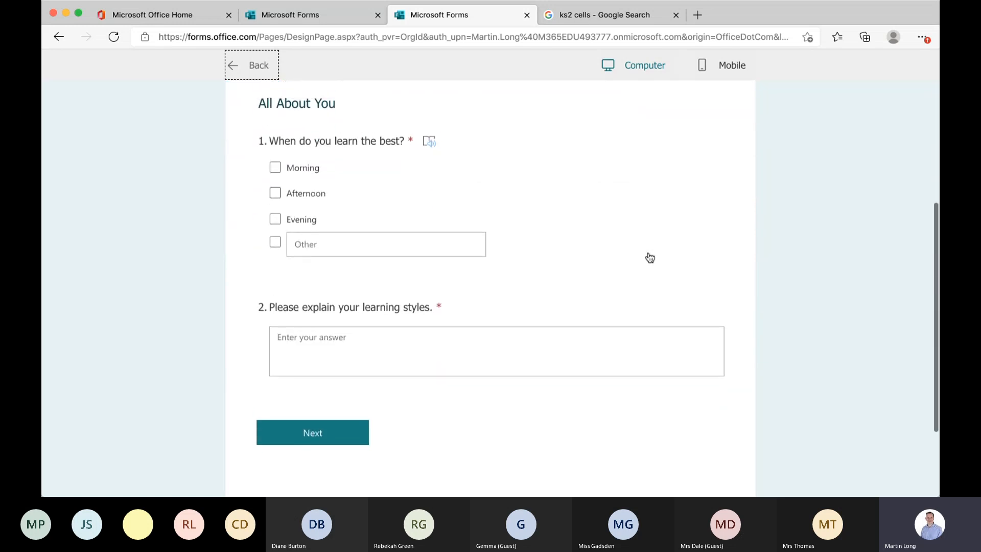
scroll(649, 256, down, 3)
scroll(439, 214, up, 2)
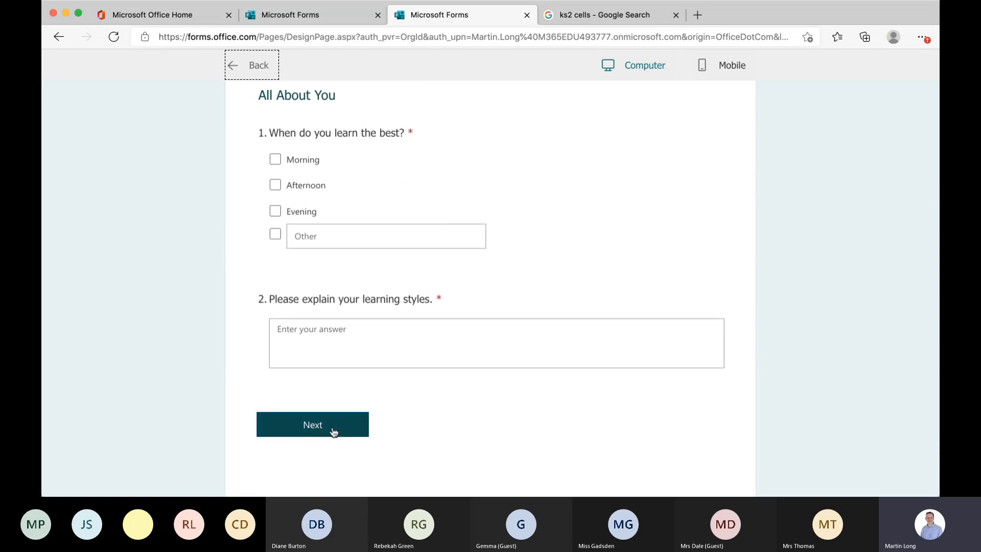
scroll(475, 433, up, 5)
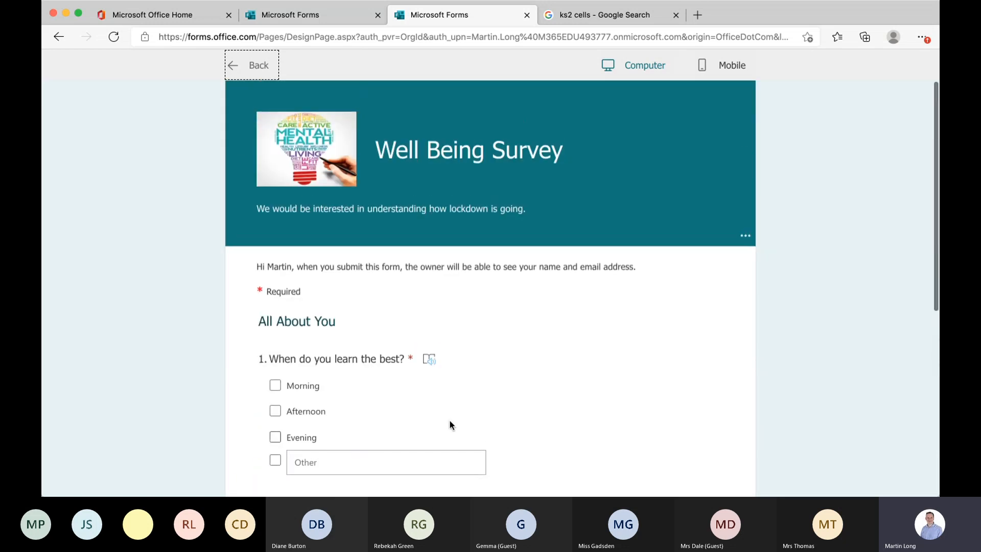
scroll(450, 421, down, 3)
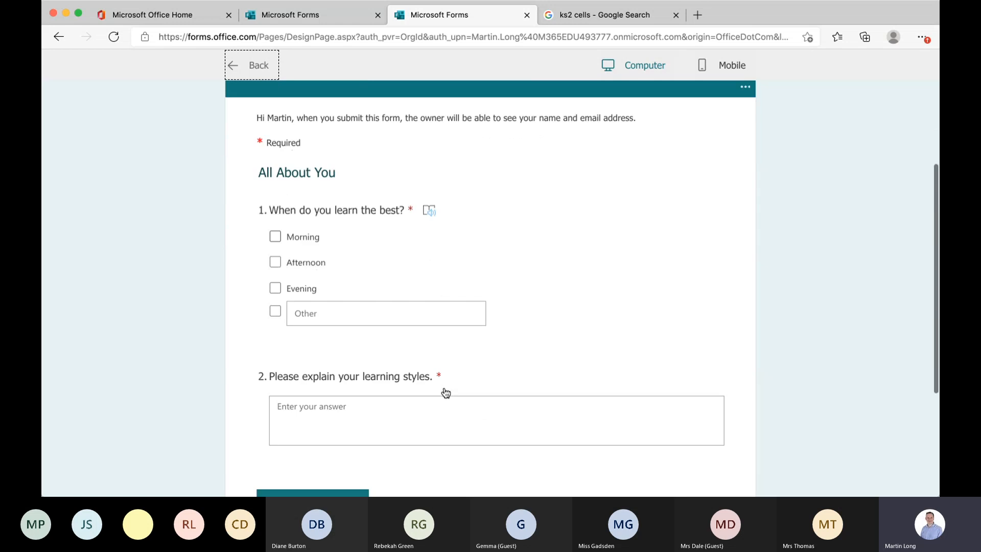
scroll(445, 392, down, 1)
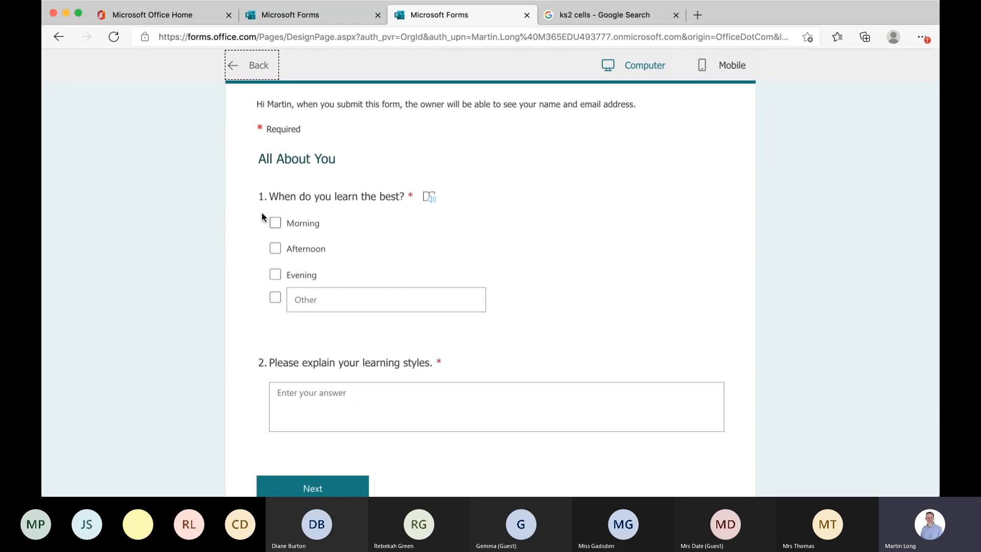
Step: Open the survey title in Immersive Reader, and play and pause the read-aloud
scroll(582, 250, up, 4)
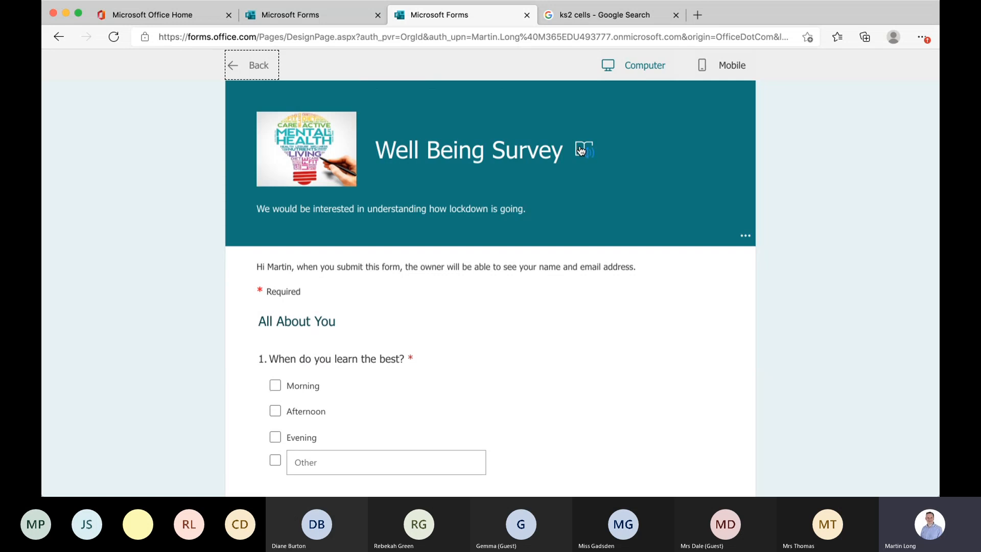
click(581, 149)
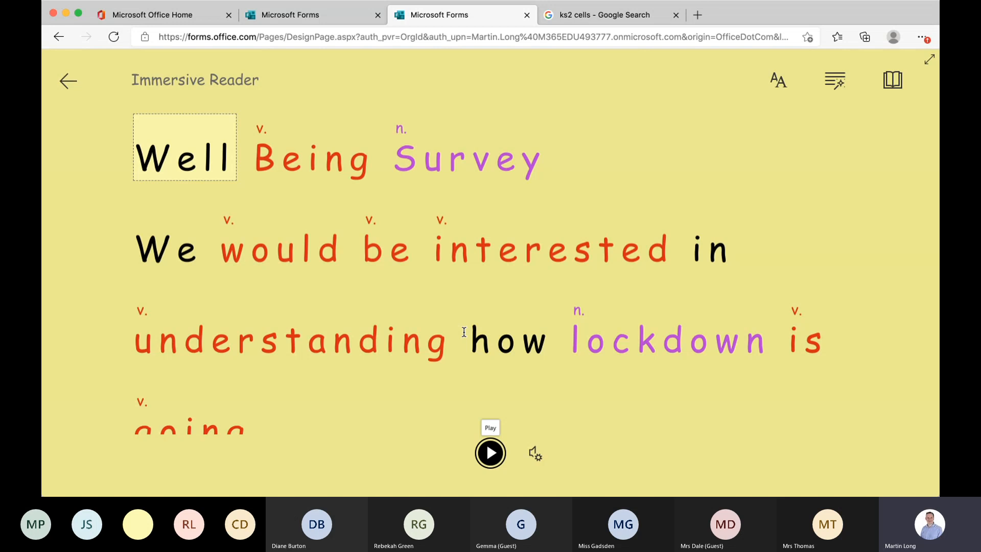
click(491, 453)
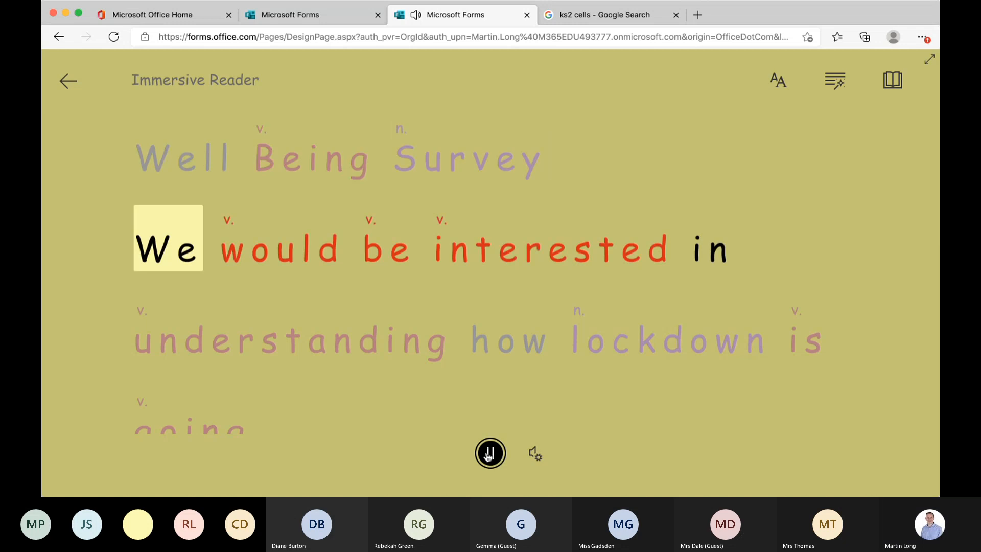
click(489, 454)
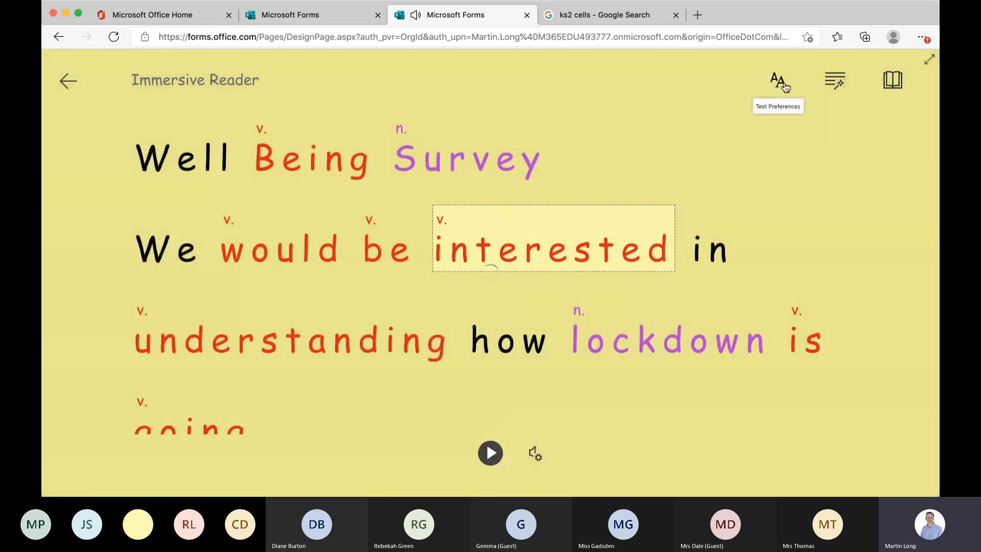
Step: Try the text size slider and the Calibri font in the Immersive Reader text preferences, and return the font to Comic Sans
click(779, 81)
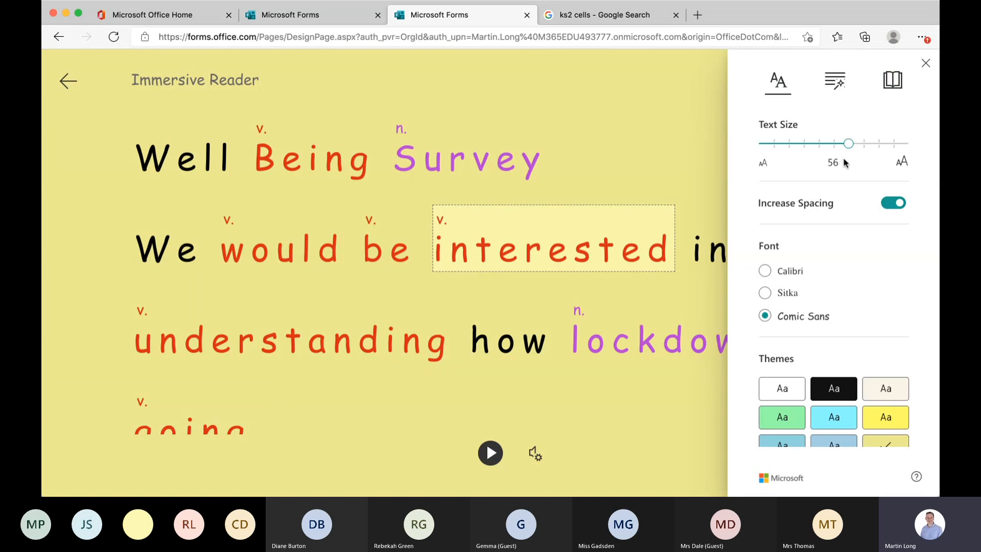
mouse_move(848, 145)
mouse_down()
mouse_move(876, 147)
mouse_move(852, 146)
mouse_up()
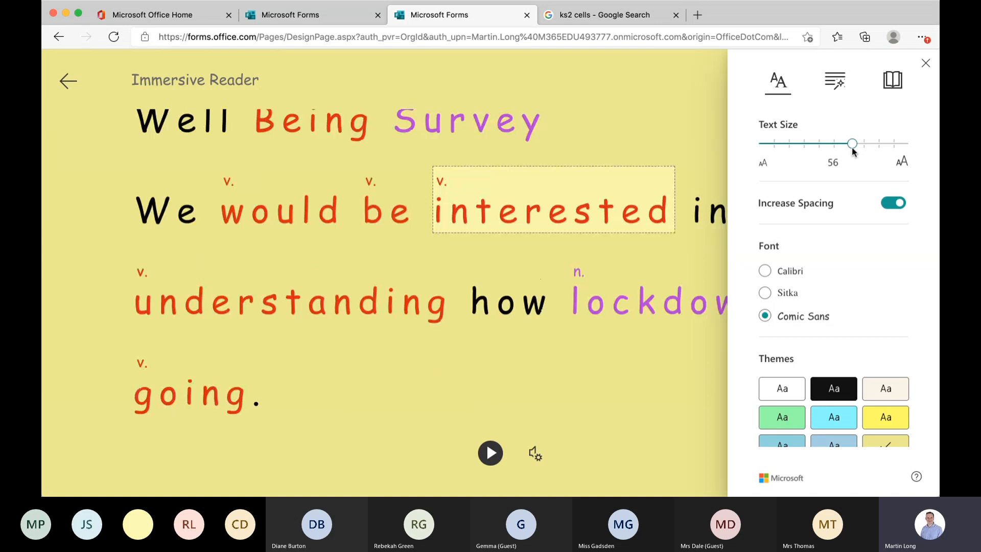
scroll(844, 277, down, 3)
click(766, 185)
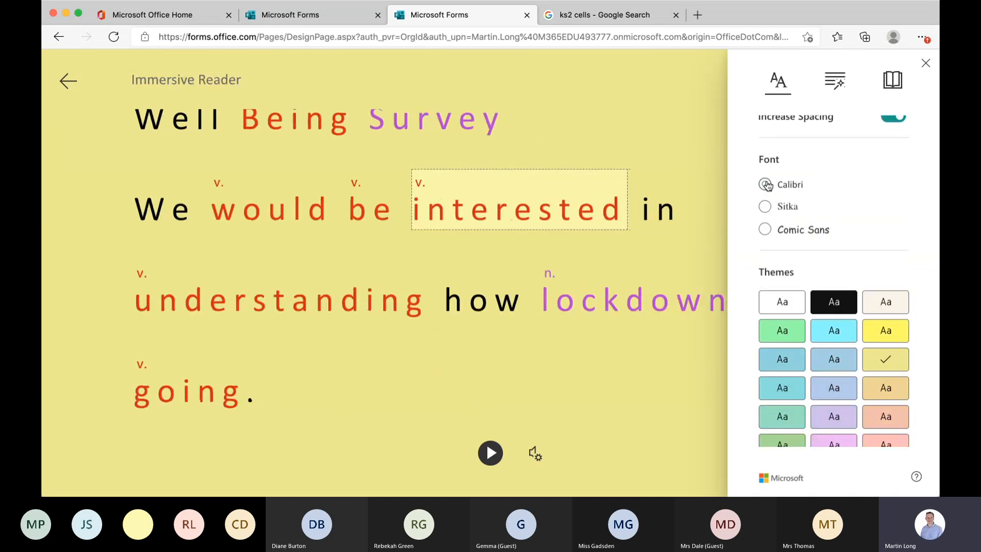
click(765, 231)
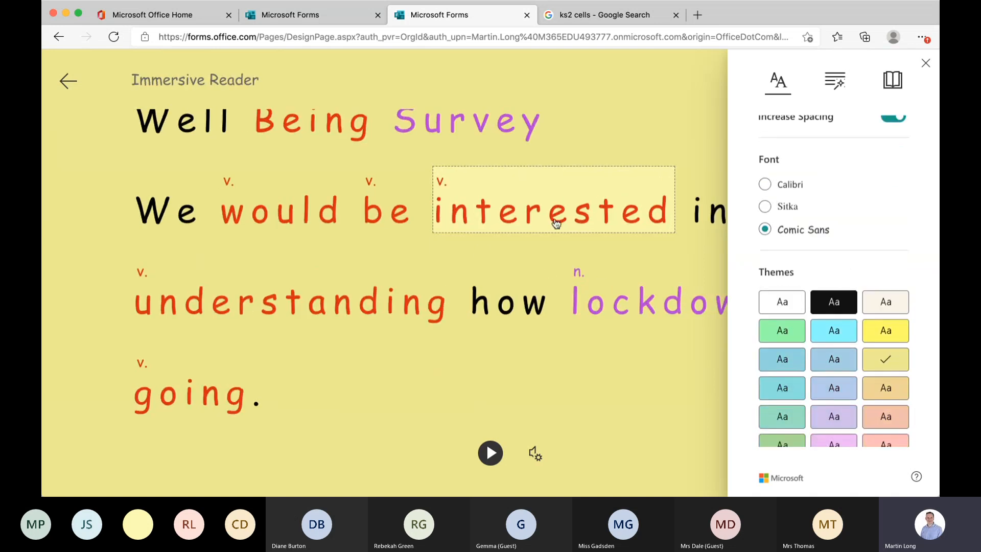
Step: Try the green background theme in the text preferences, return to the pale yellow one, and switch Show Source Formatting off and on again
scroll(795, 354, down, 2)
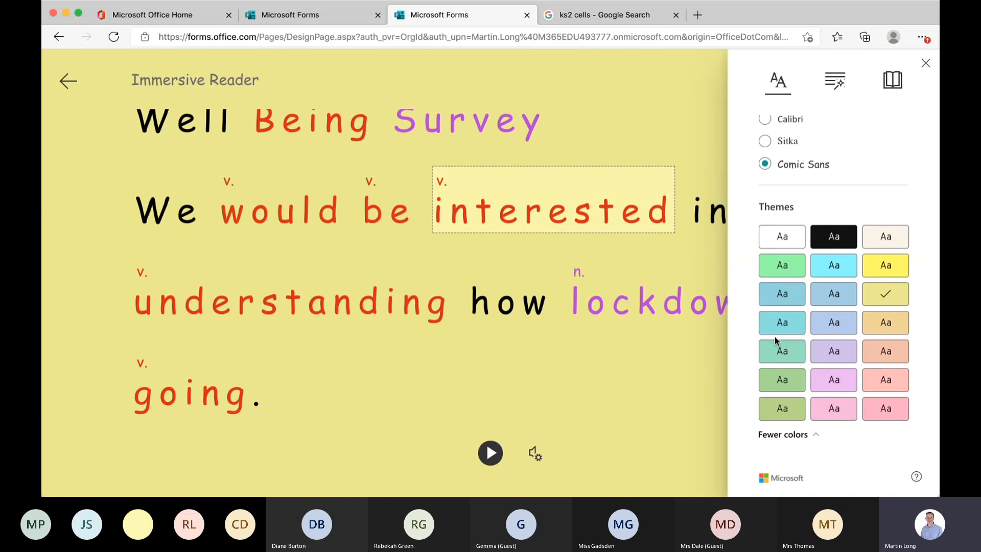
click(782, 353)
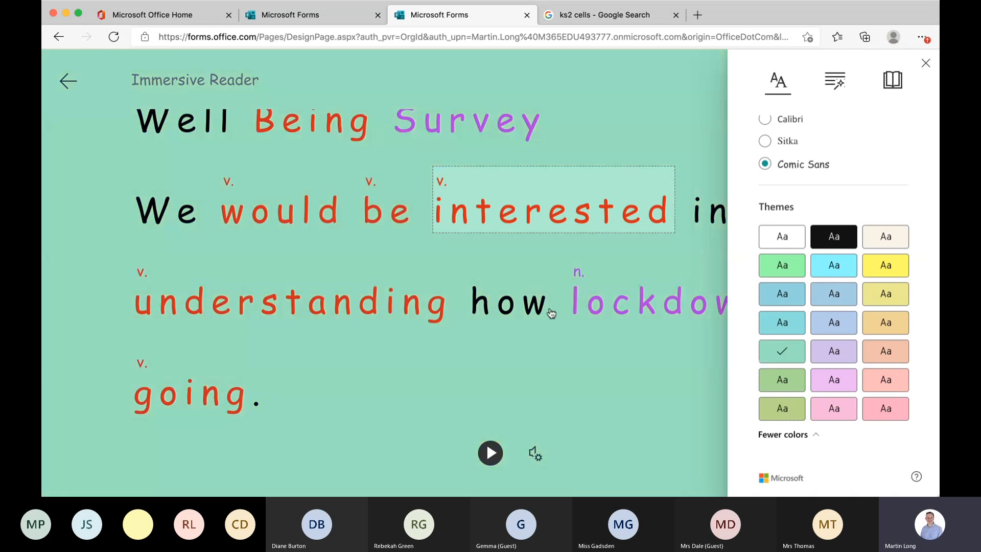
click(891, 294)
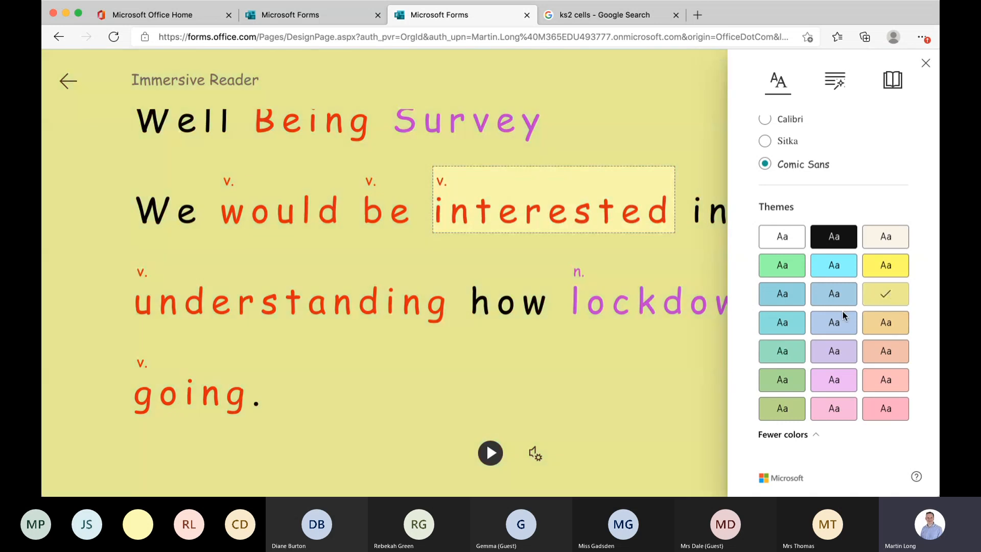
scroll(795, 374, down, 3)
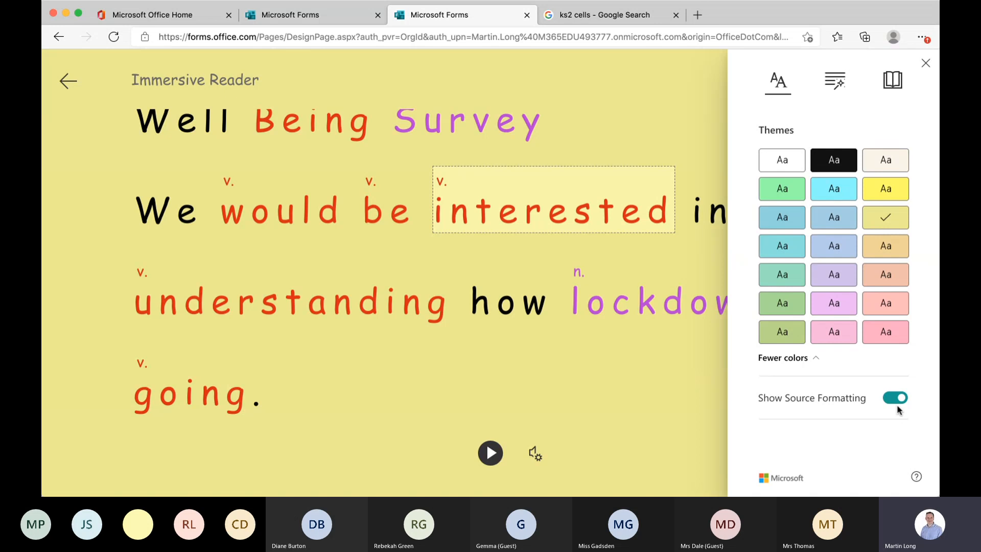
click(900, 402)
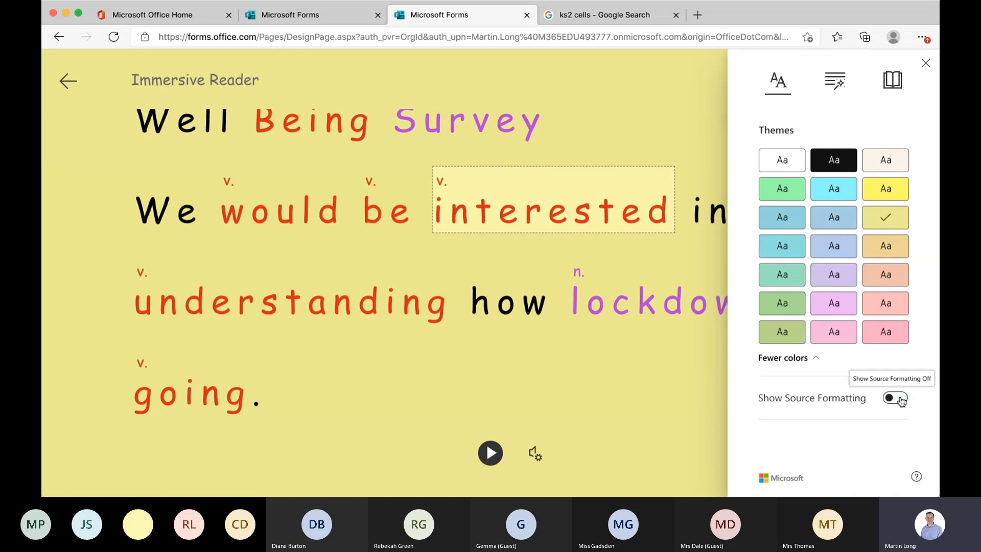
click(900, 401)
scroll(848, 344, up, 5)
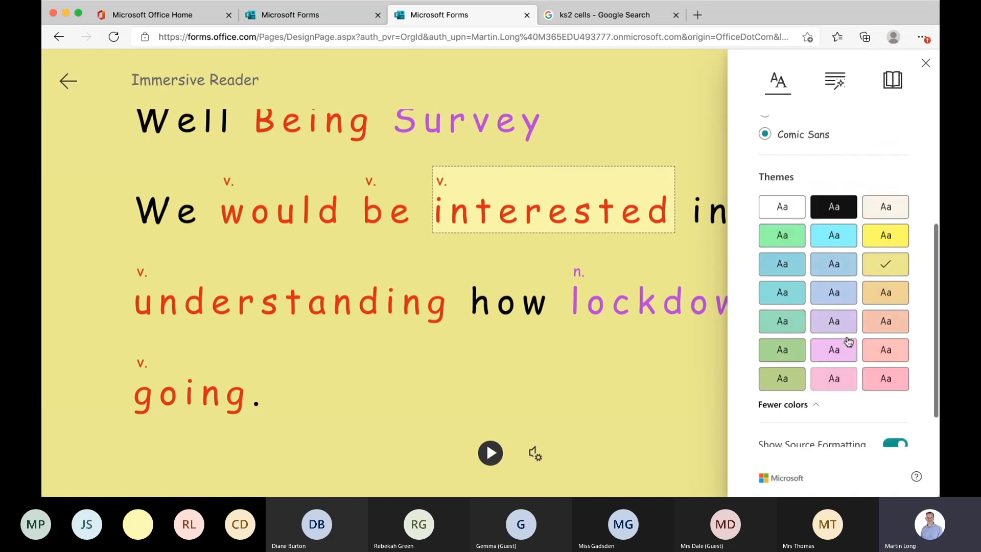
Step: In the grammar options, switch the adjectives highlighting off and on again, and do the same with the parts-of-speech labels
click(834, 79)
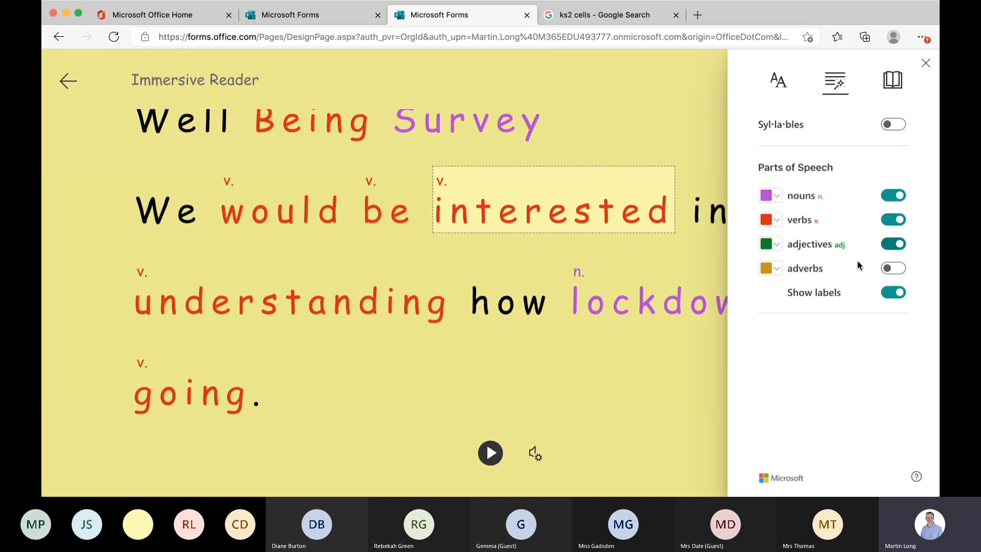
click(896, 245)
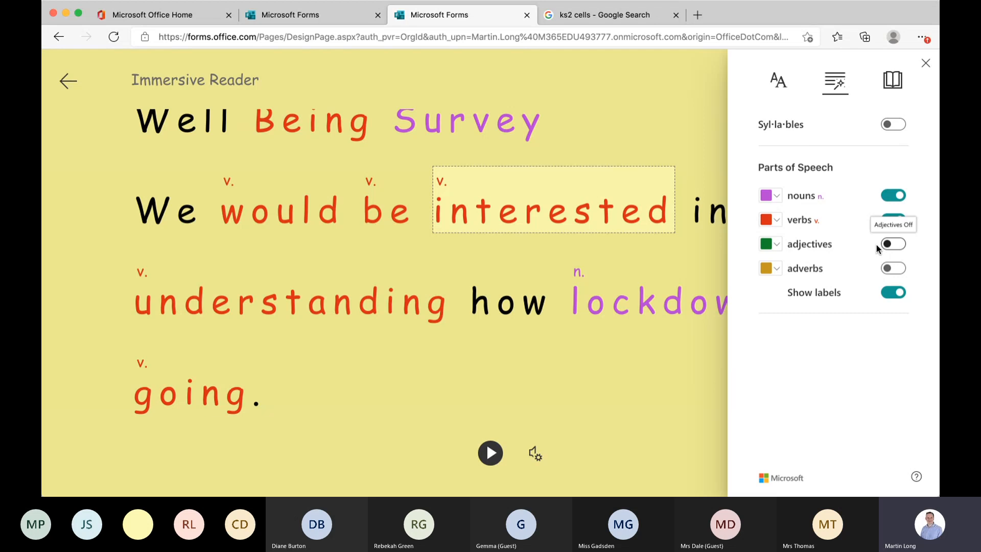
click(883, 245)
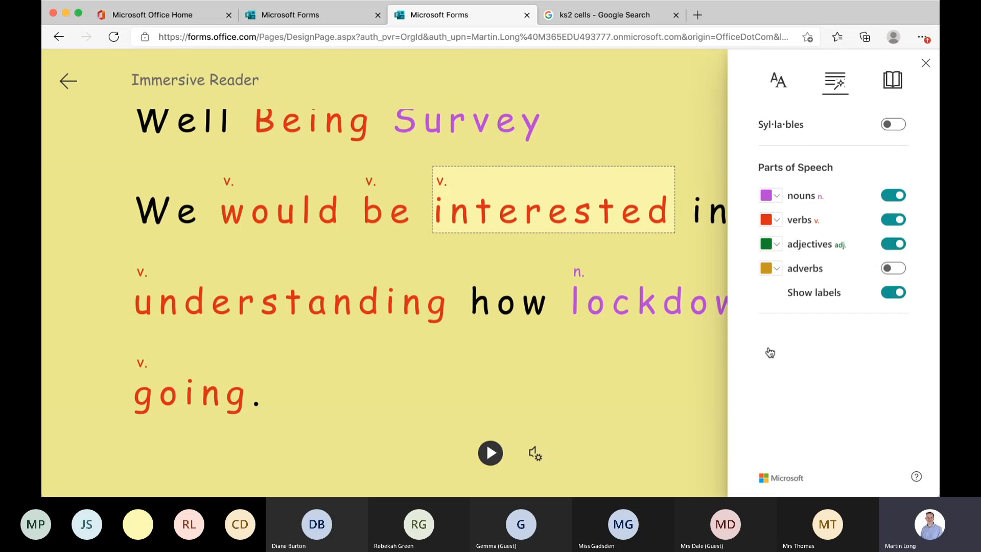
click(892, 295)
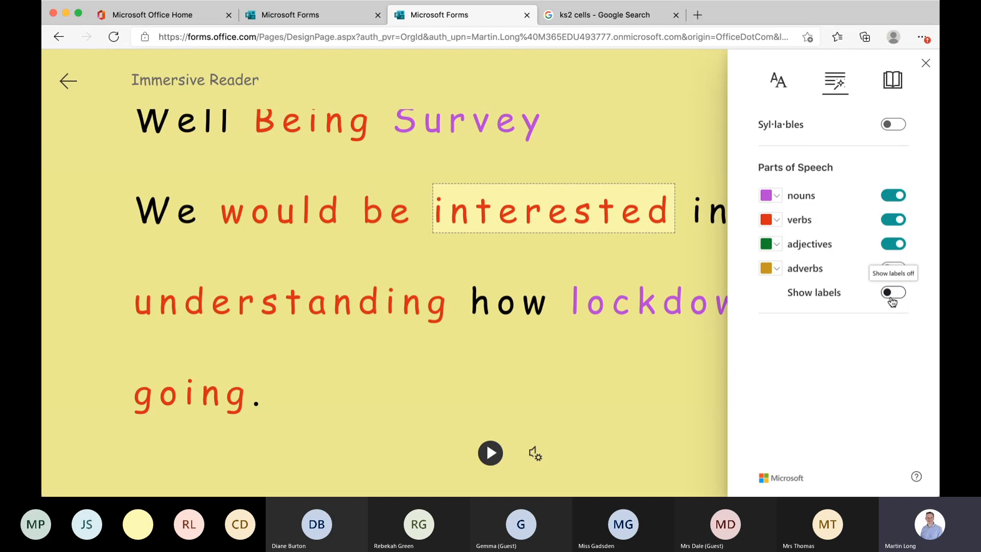
click(892, 299)
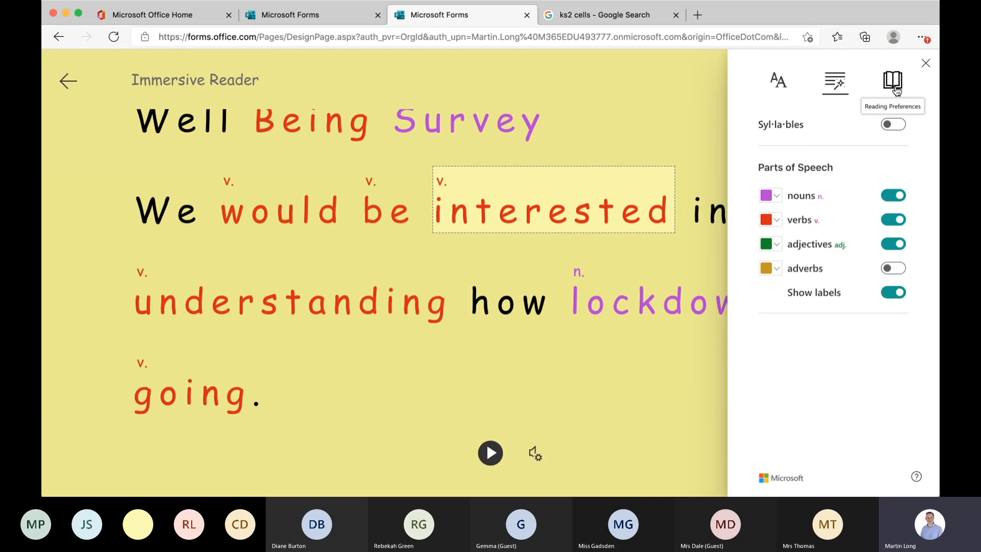
Step: Try the one-line Line Focus in the reading preferences and turn it off again
click(895, 88)
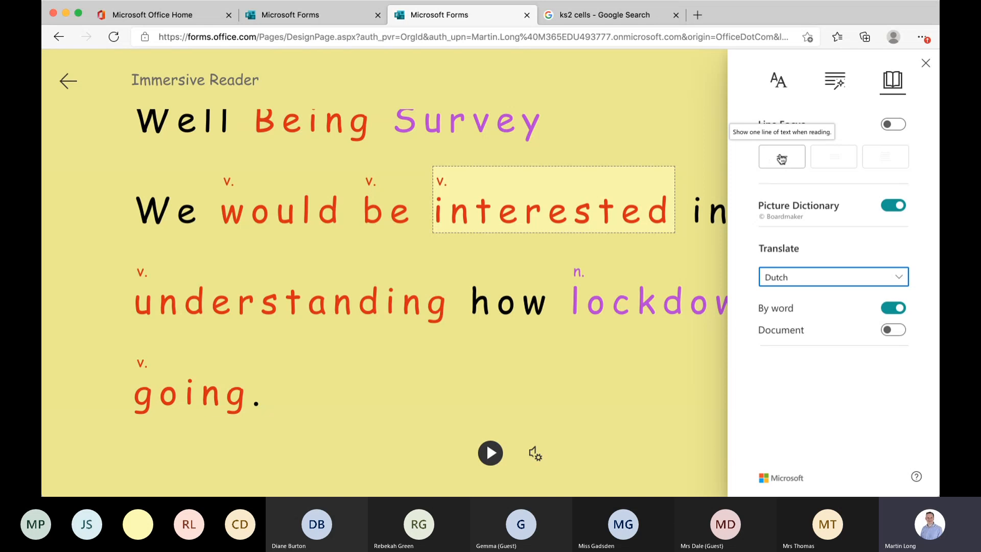
click(781, 160)
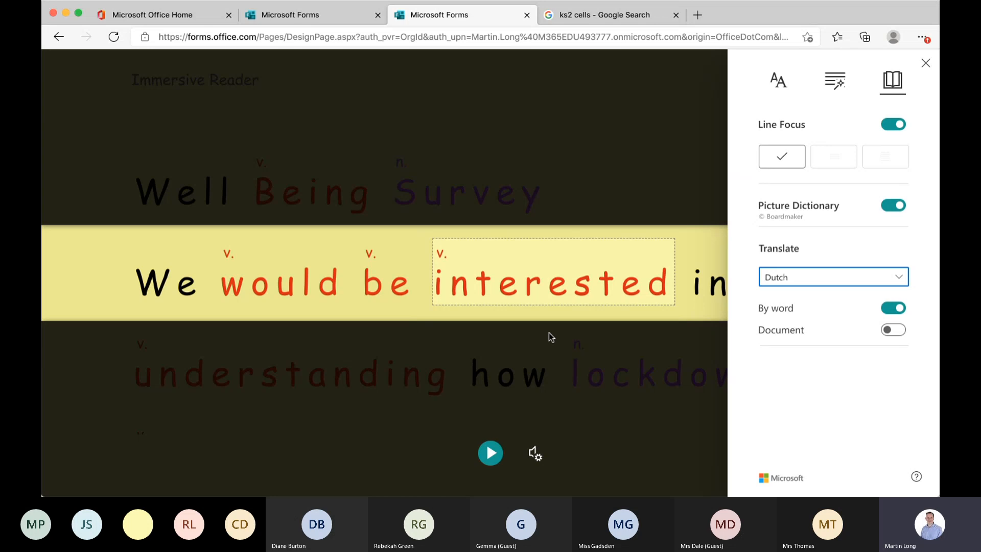
click(899, 128)
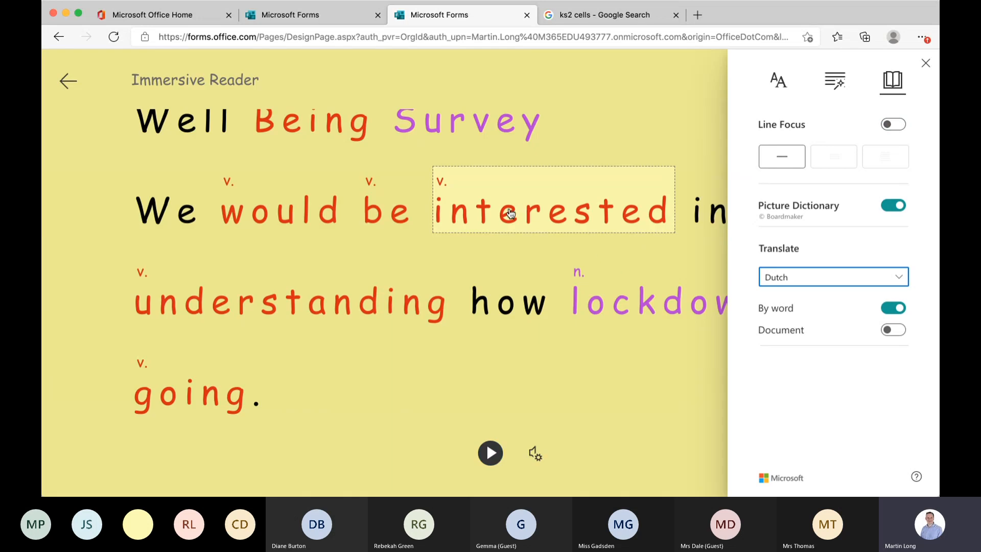
Step: Look up the Dutch translations and picture dictionary entries for "interested", "Being", "lockdown" and "going" in the survey text
click(490, 214)
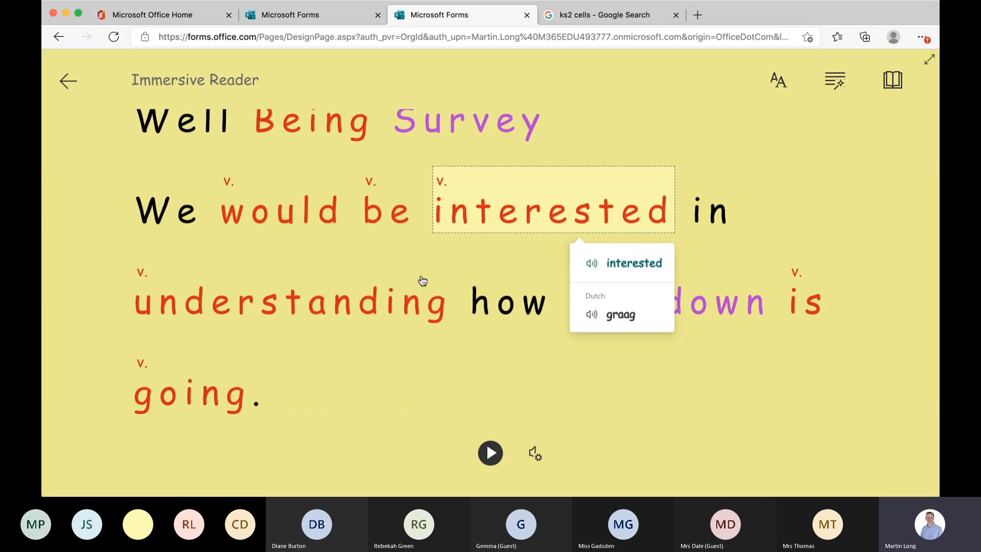
click(424, 136)
click(319, 158)
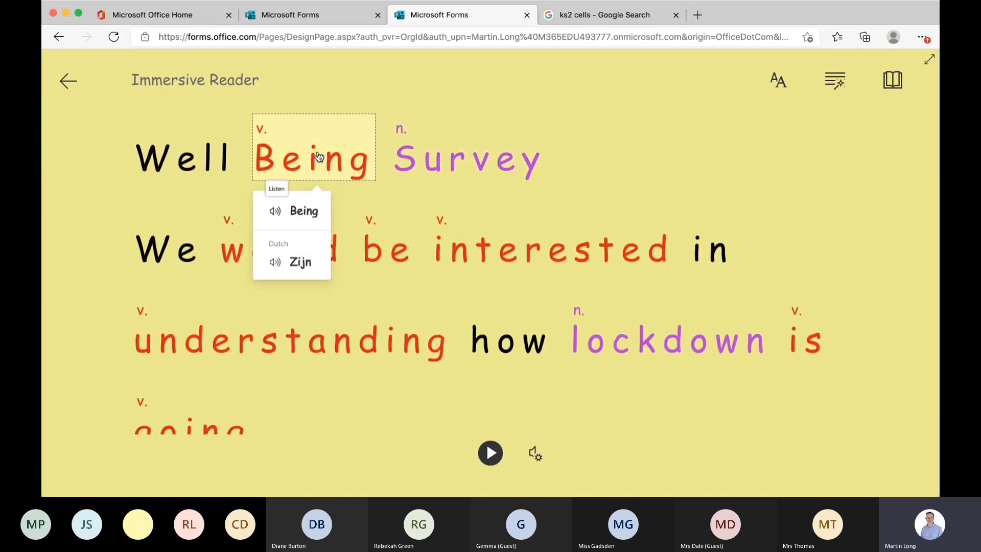
click(625, 342)
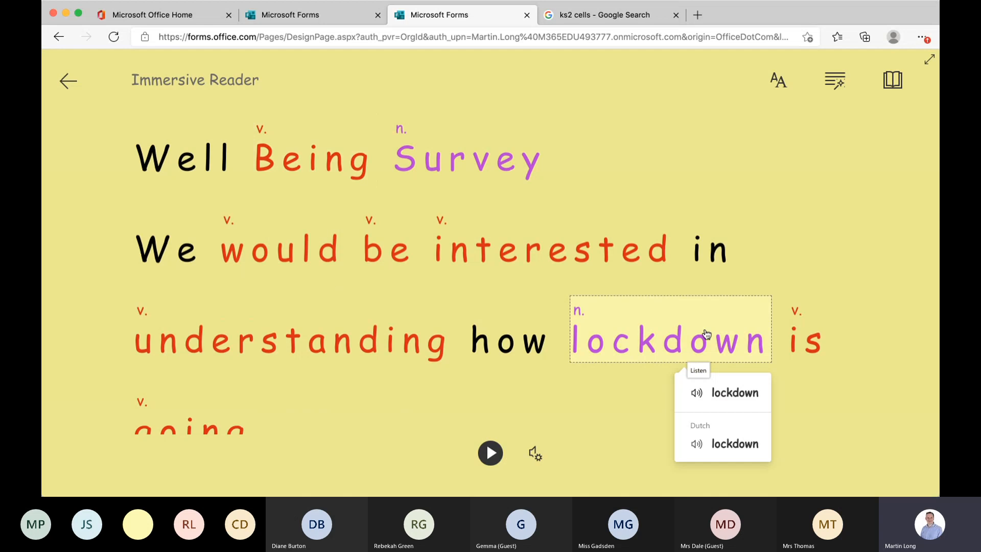
click(479, 343)
scroll(235, 390, down, 1)
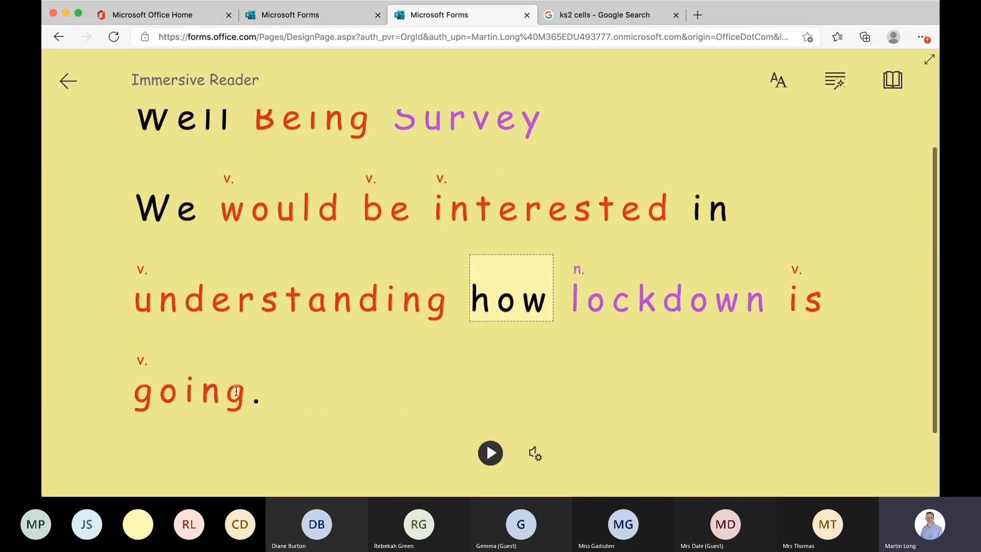
click(194, 401)
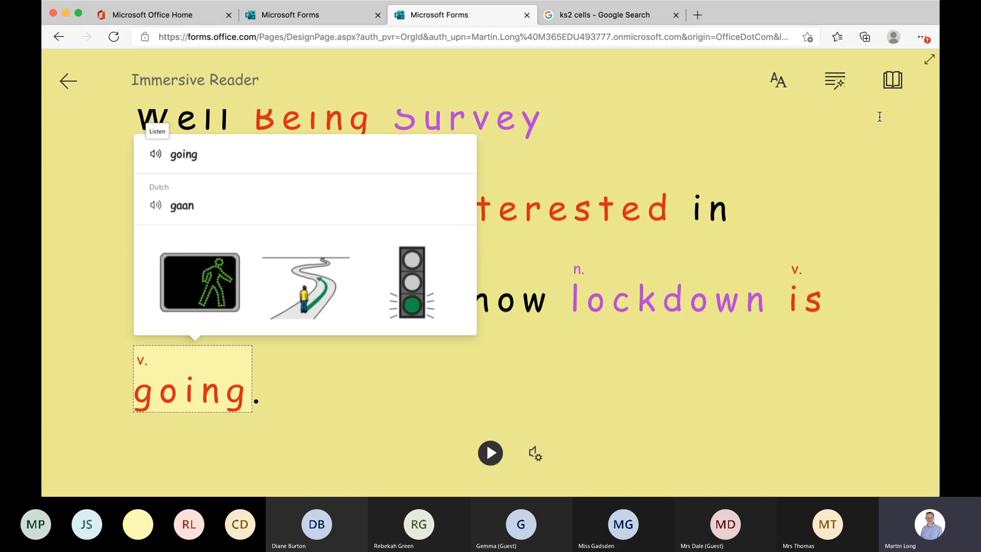
Step: Review the Picture Dictionary and Translate reading preferences, and exit Immersive Reader to the survey preview
click(890, 84)
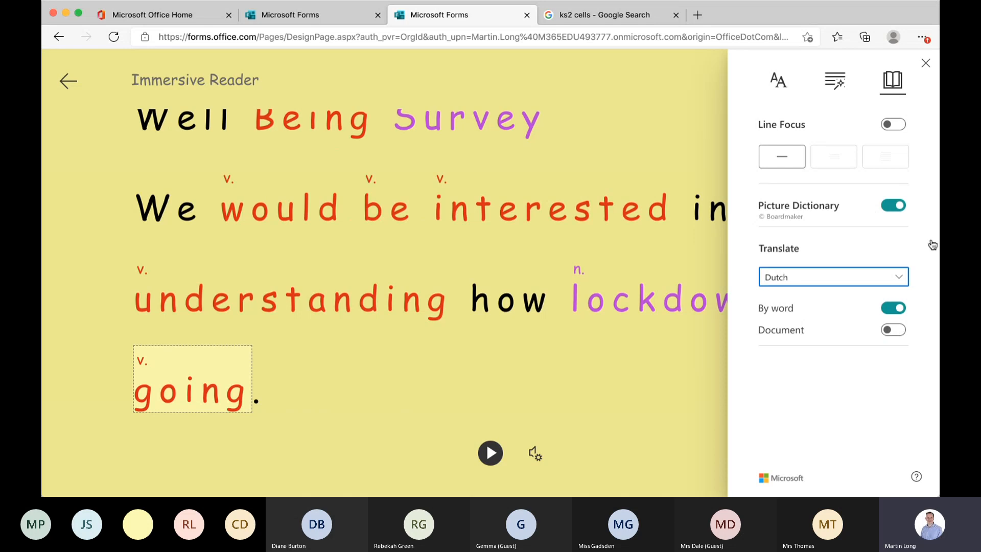
click(926, 62)
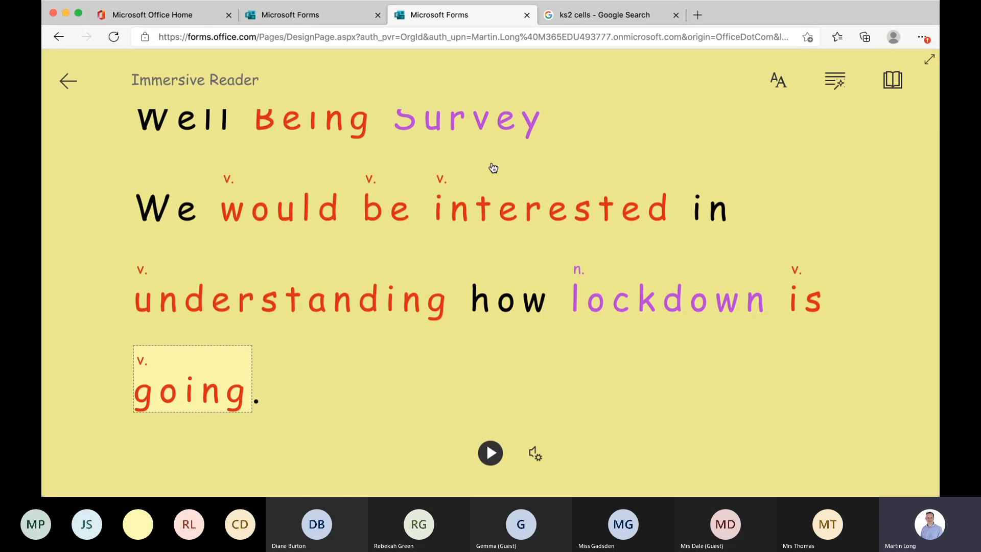
click(69, 82)
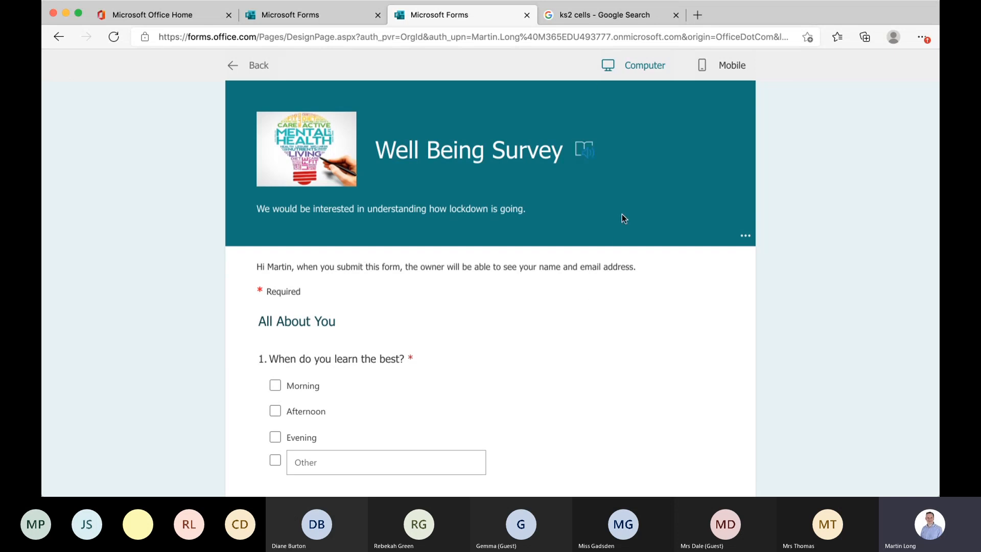
Step: Look through the survey in the mobile preview, compare it with the computer view, and return to the form editor
click(725, 69)
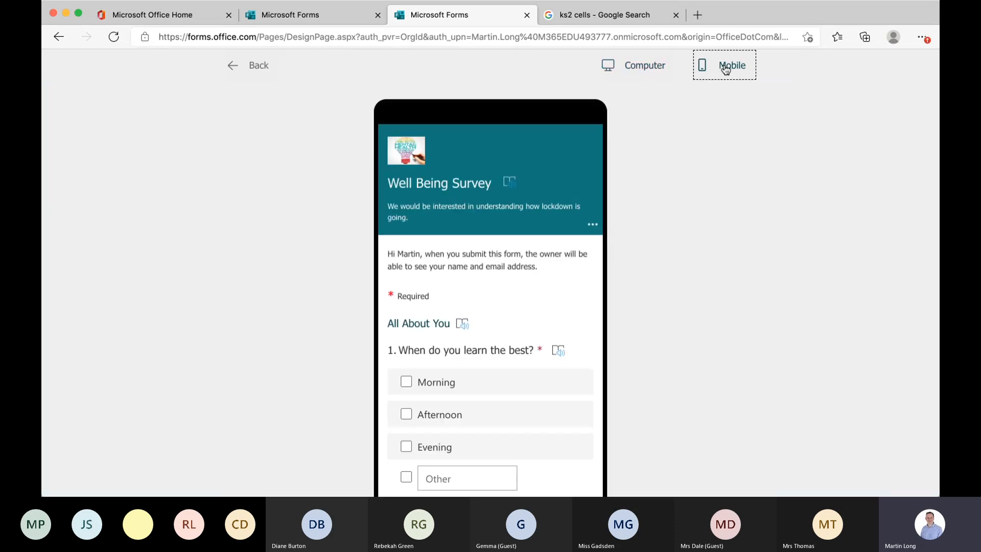
scroll(520, 290, down, 3)
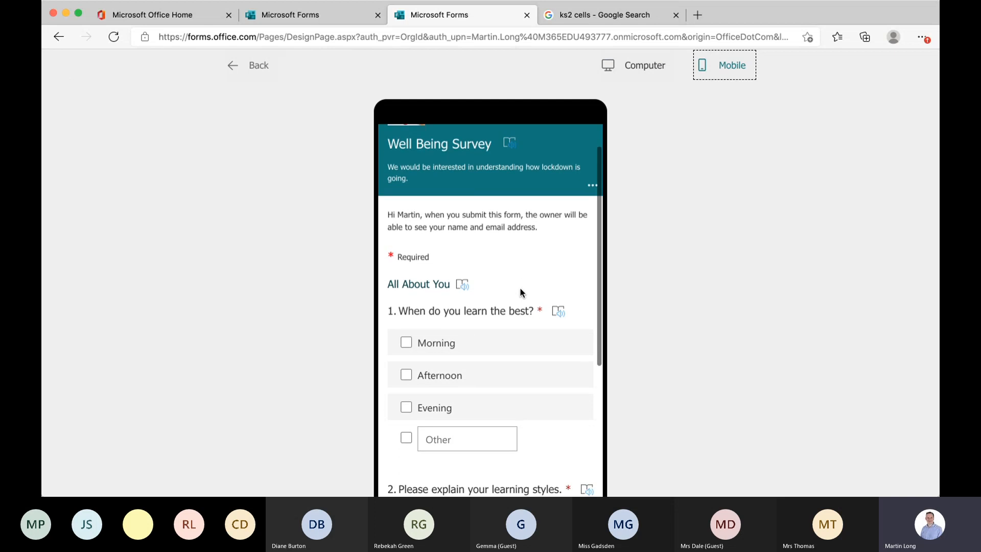
scroll(520, 289, up, 2)
scroll(520, 290, up, 1)
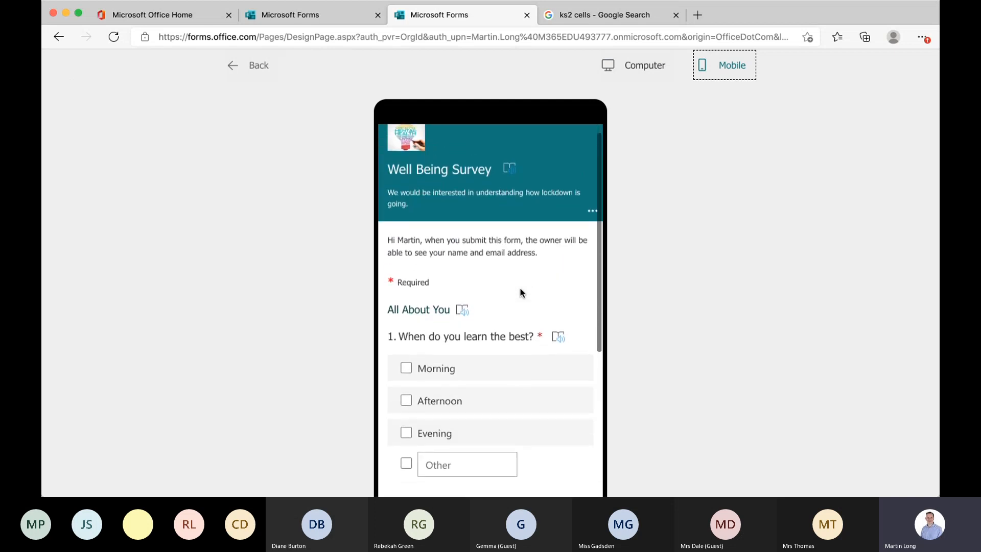
scroll(520, 290, down, 5)
scroll(520, 287, up, 6)
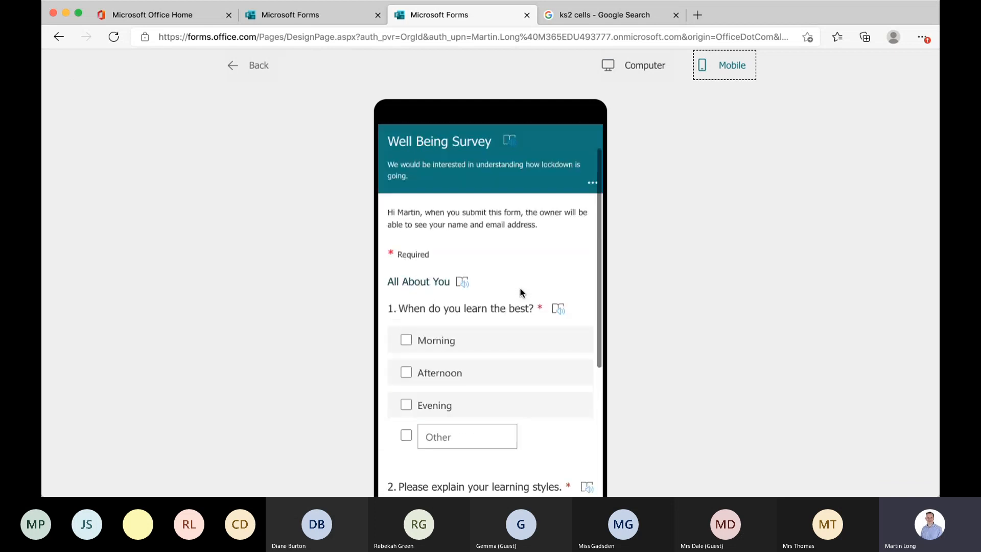
click(634, 67)
click(727, 72)
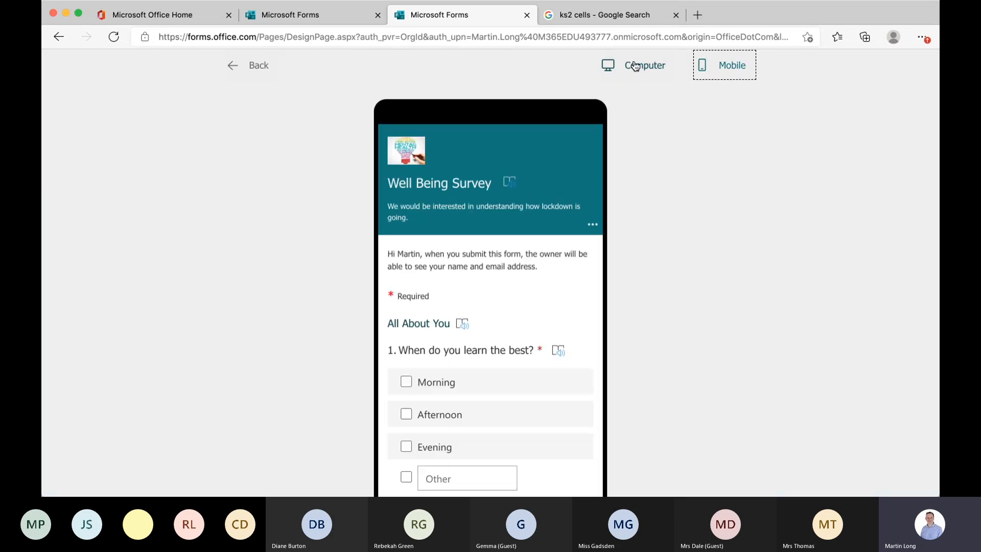
click(634, 66)
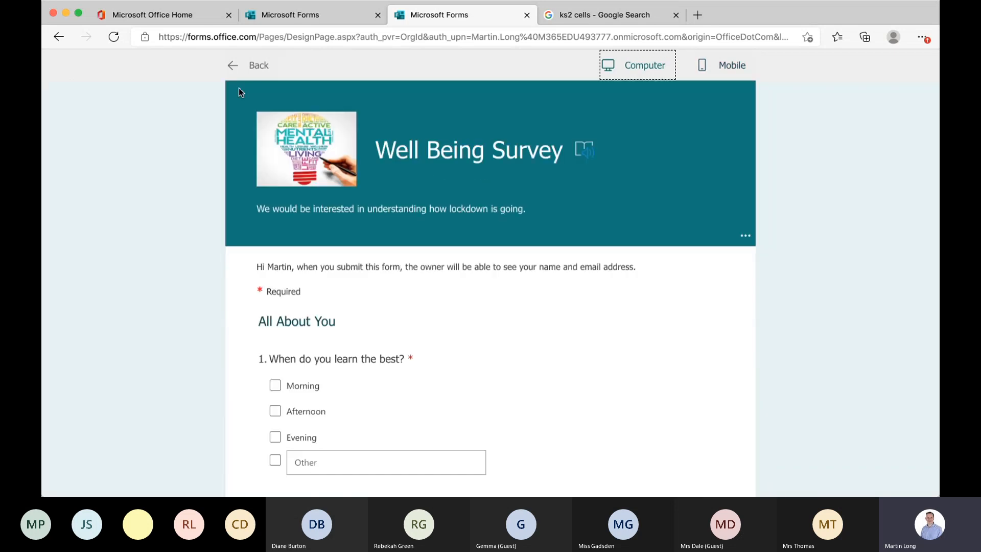
click(235, 72)
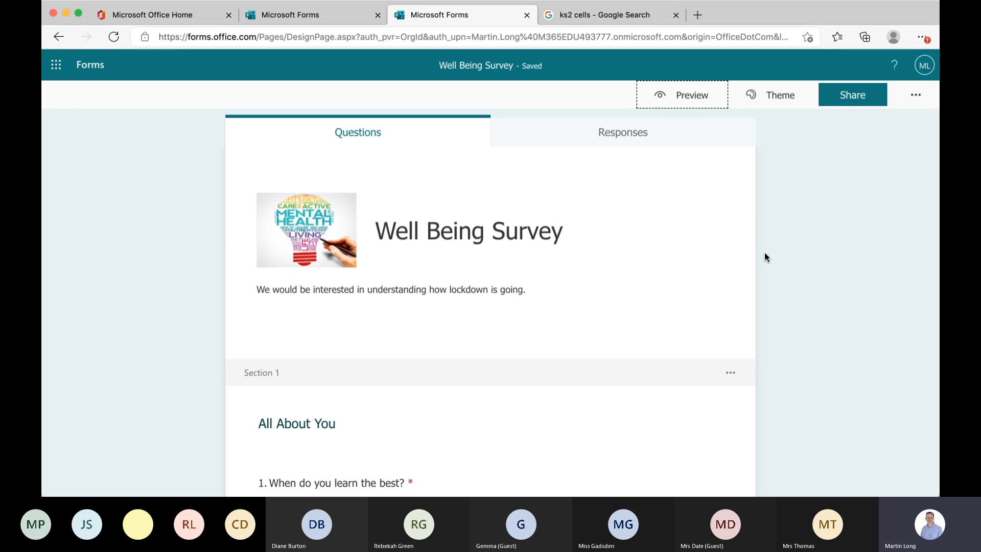
Step: Try the purple colour theme on the survey and apply the blue illustrated theme with the computer and hands
click(776, 98)
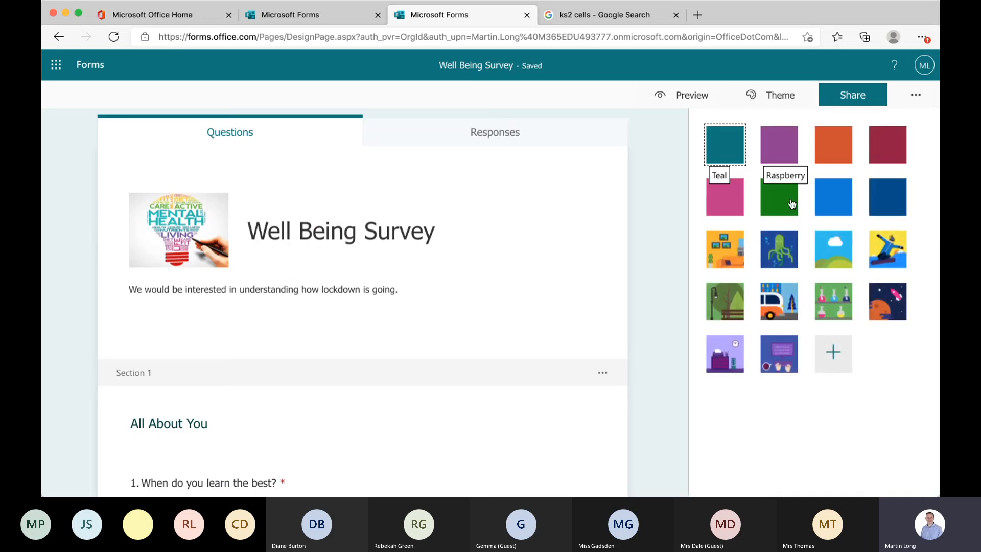
click(782, 153)
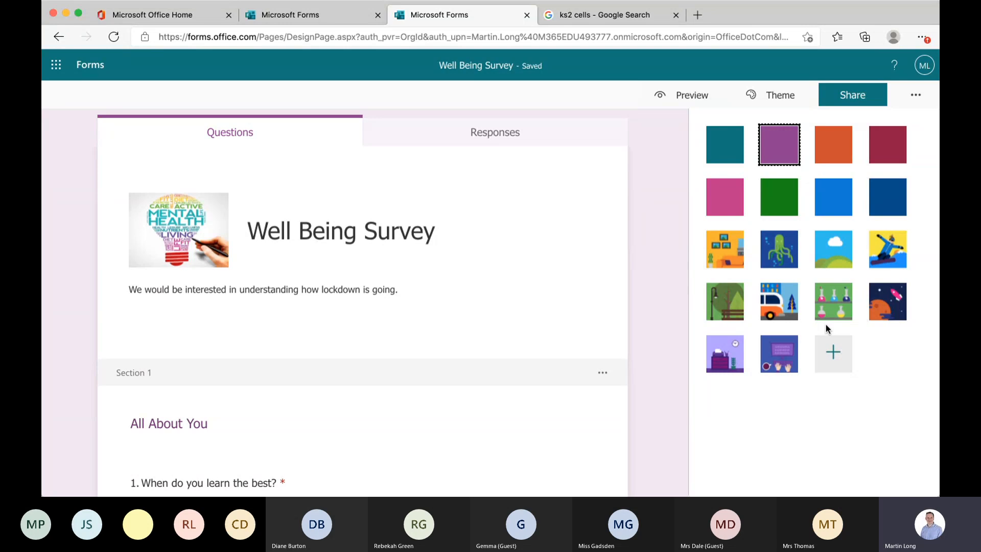
click(780, 358)
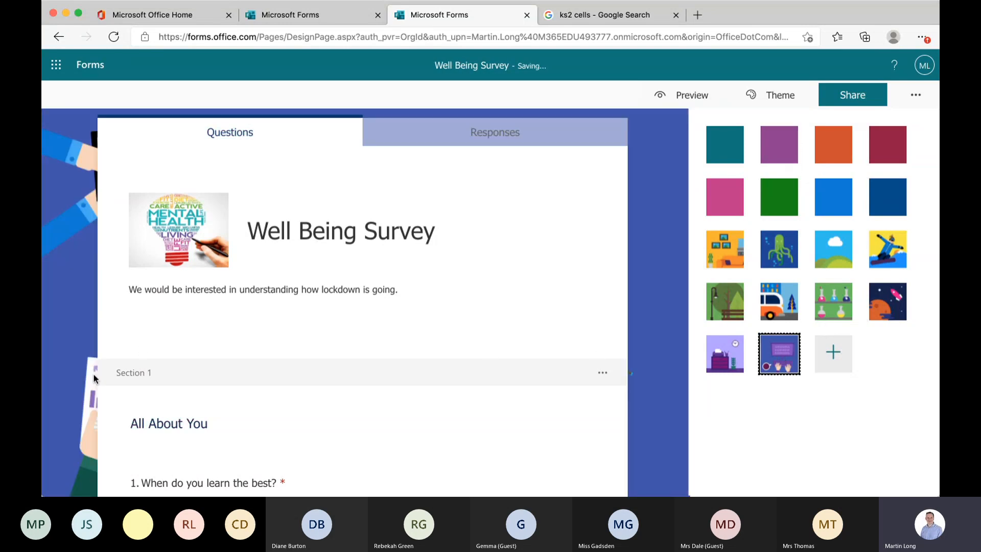
Step: View the custom theme choices for background image and colour, and close the theme settings without customising
click(835, 353)
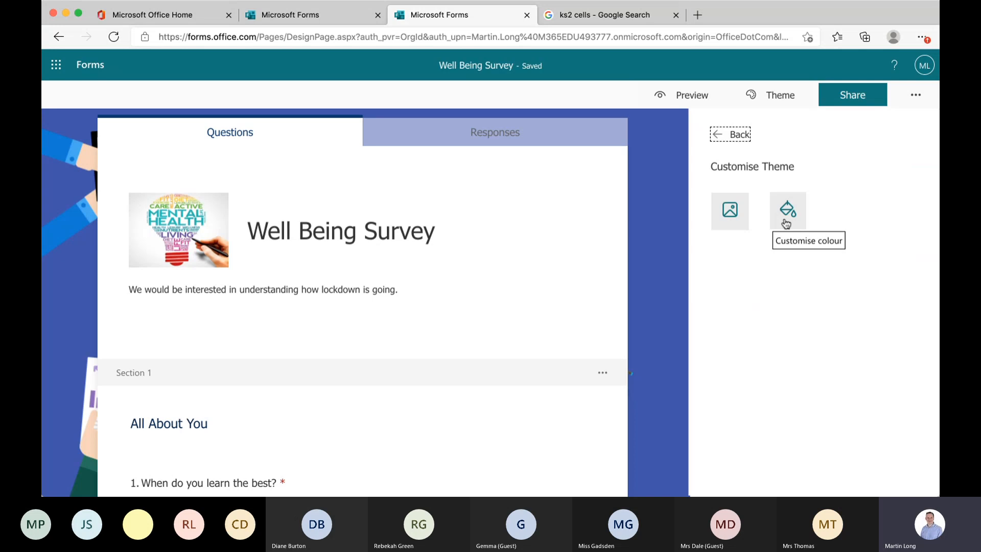
click(723, 134)
click(777, 95)
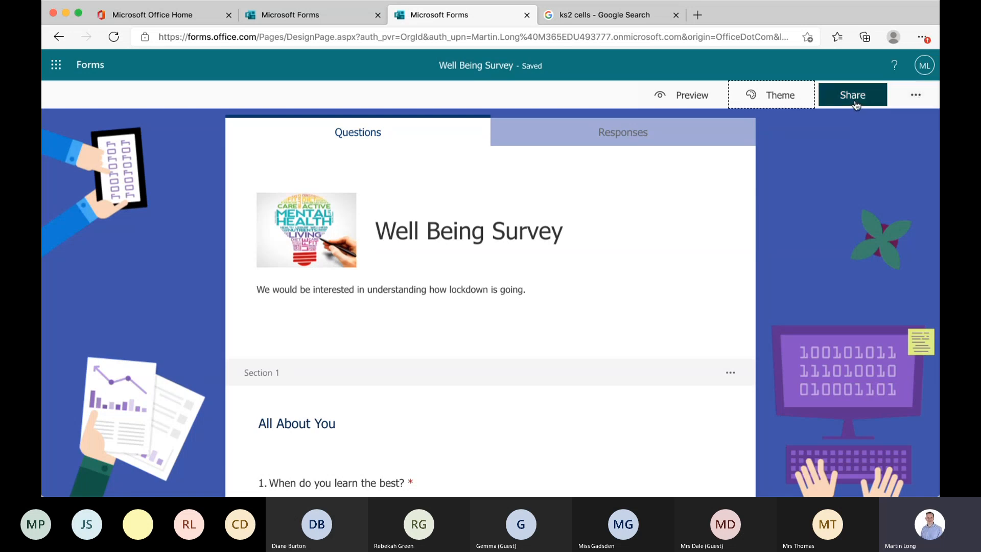
Step: Add Polish (Polski) as an additional language in the survey's multilingual settings
click(917, 97)
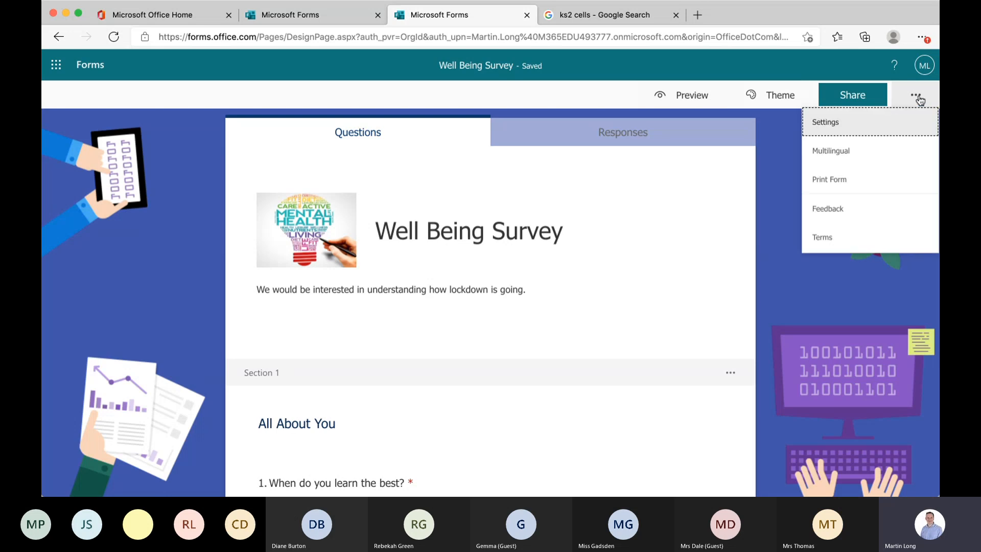
click(831, 151)
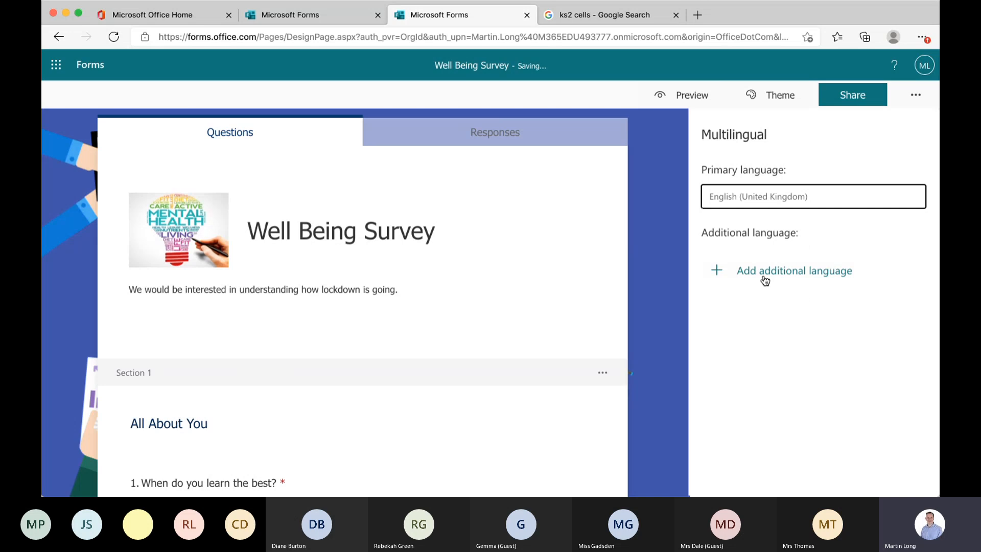
click(721, 276)
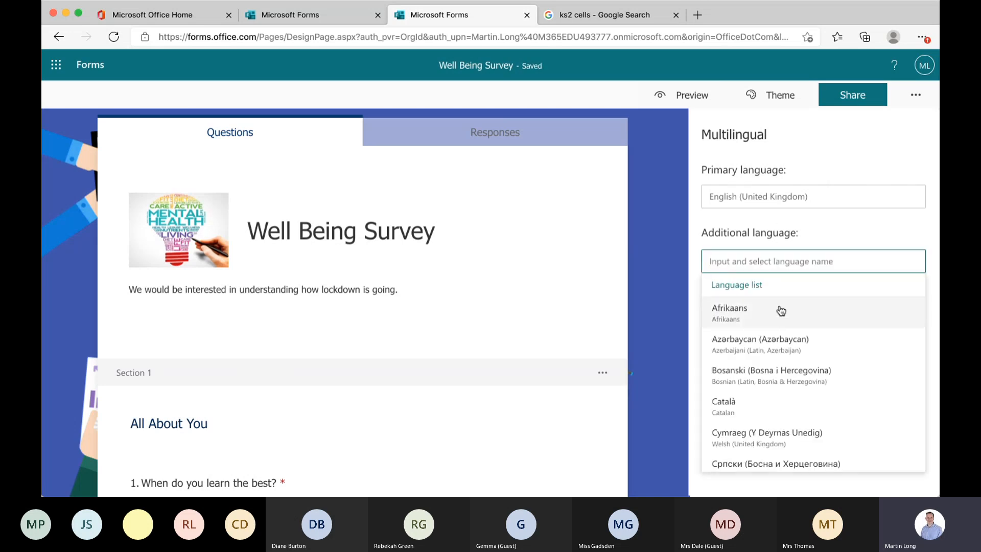
text(pol)
click(737, 311)
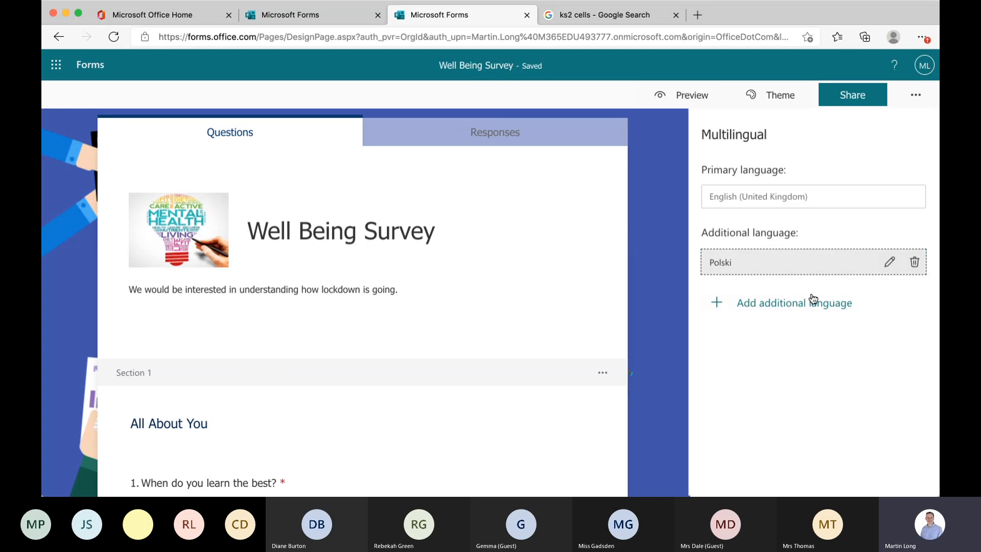
Step: Add Dutch (Nederlands) and French (Français (France)) as further additional languages for the survey
click(722, 308)
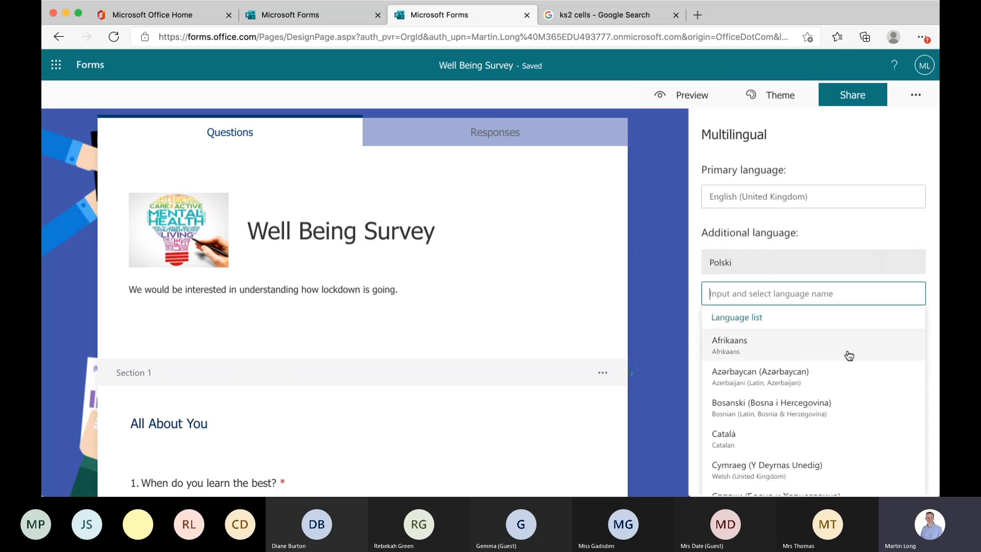
text(dutc)
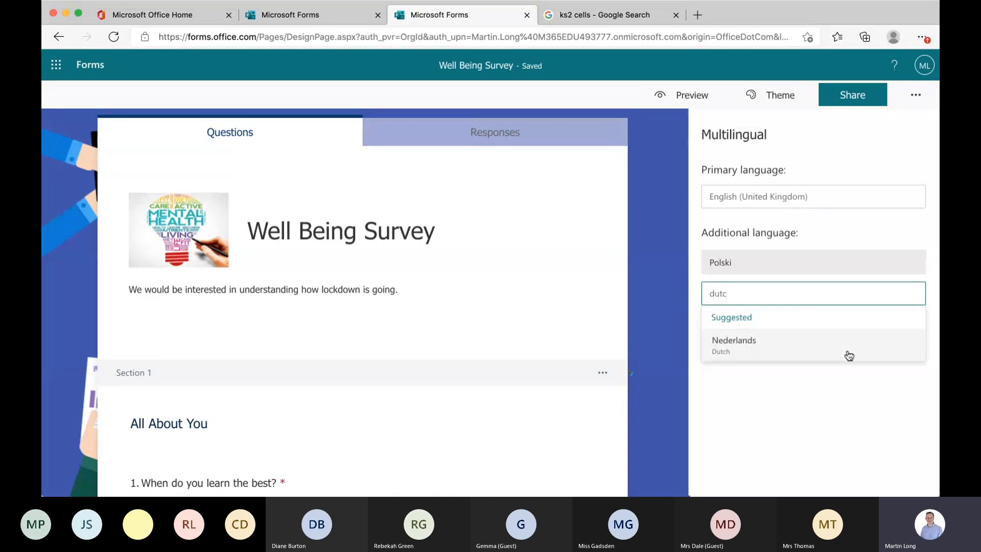
click(771, 344)
click(712, 337)
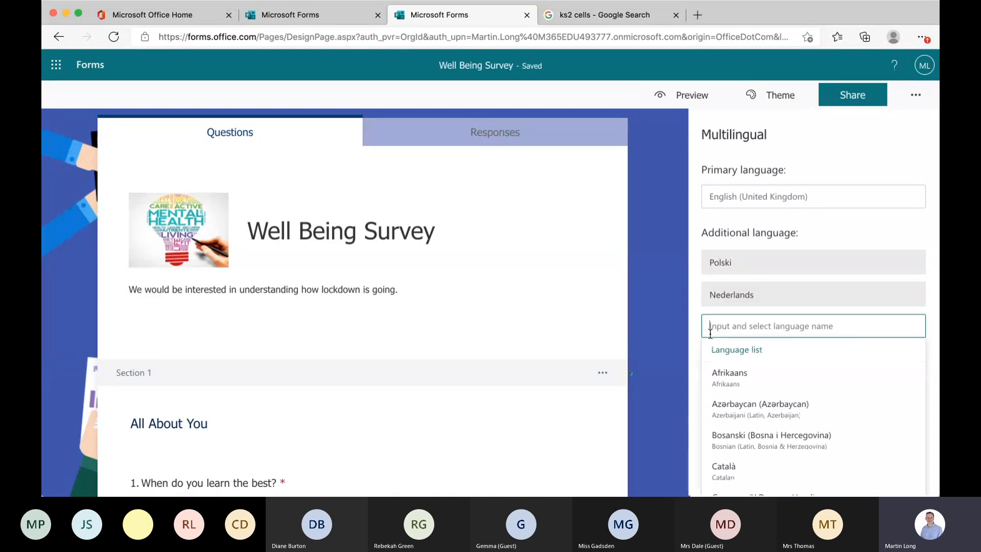
text(frec)
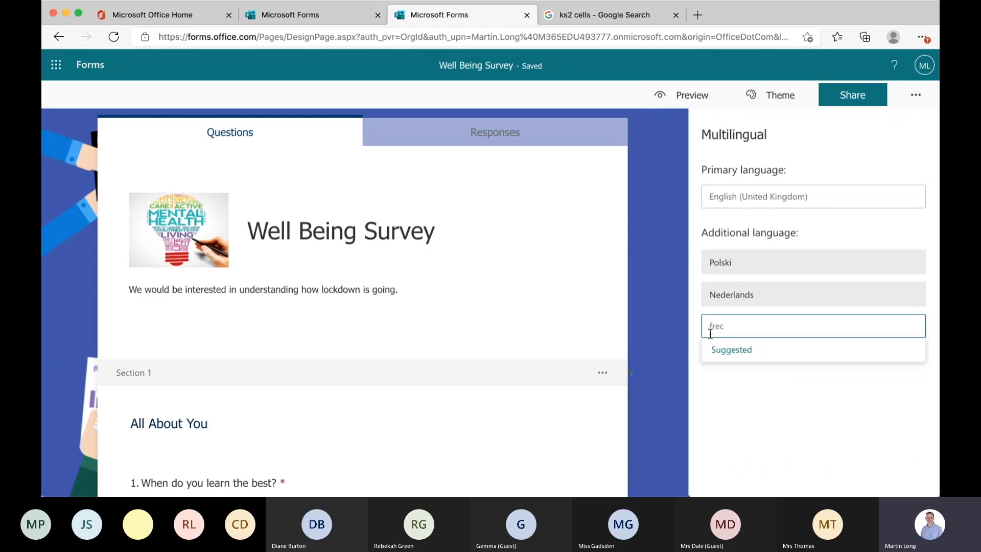
key(BackSpace)
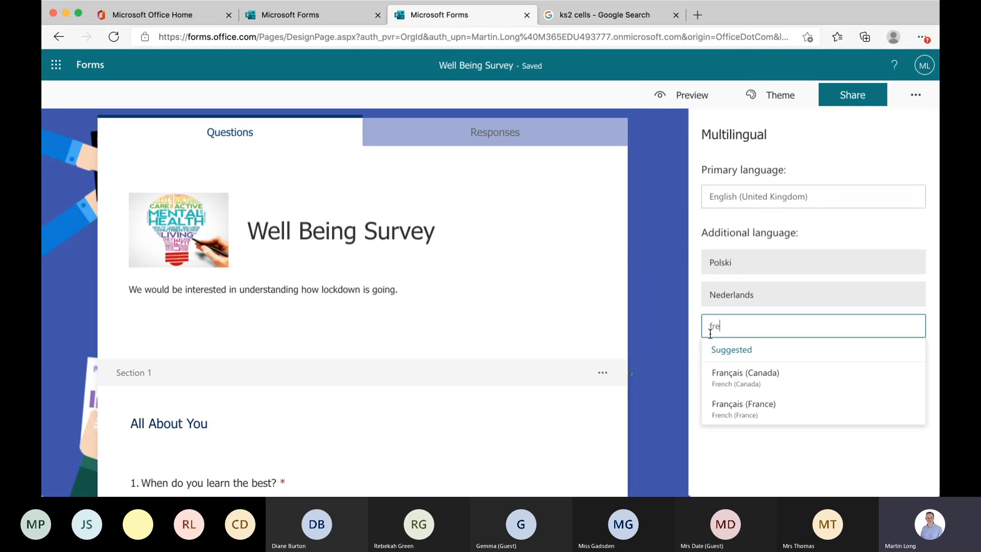
click(734, 407)
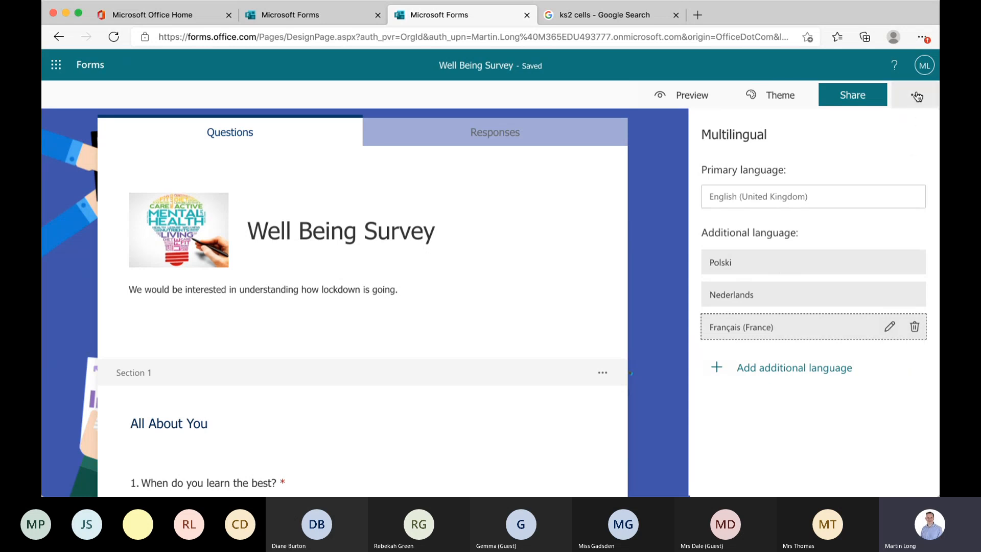
Step: Try the Print Form option for the survey and view the remaining Feedback and Terms options
click(917, 96)
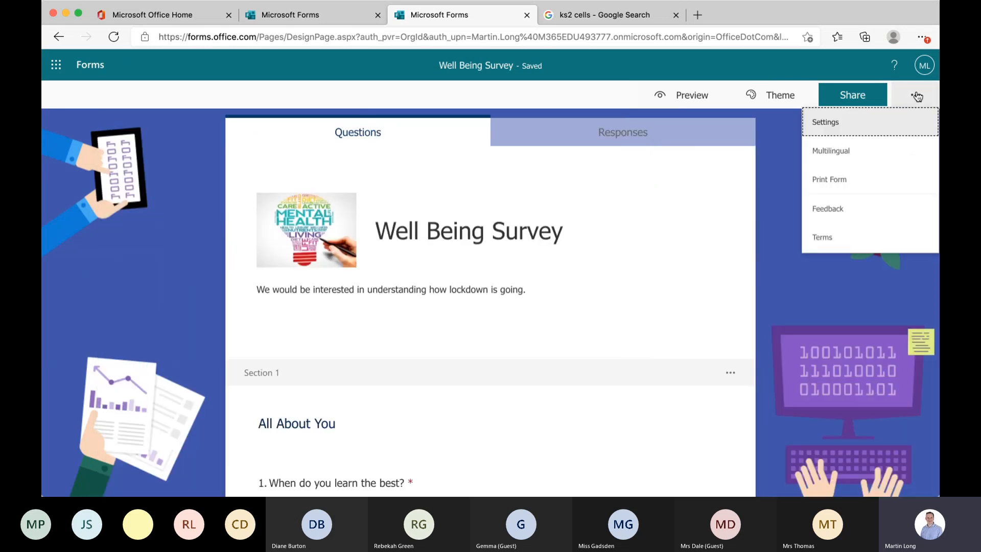
click(842, 182)
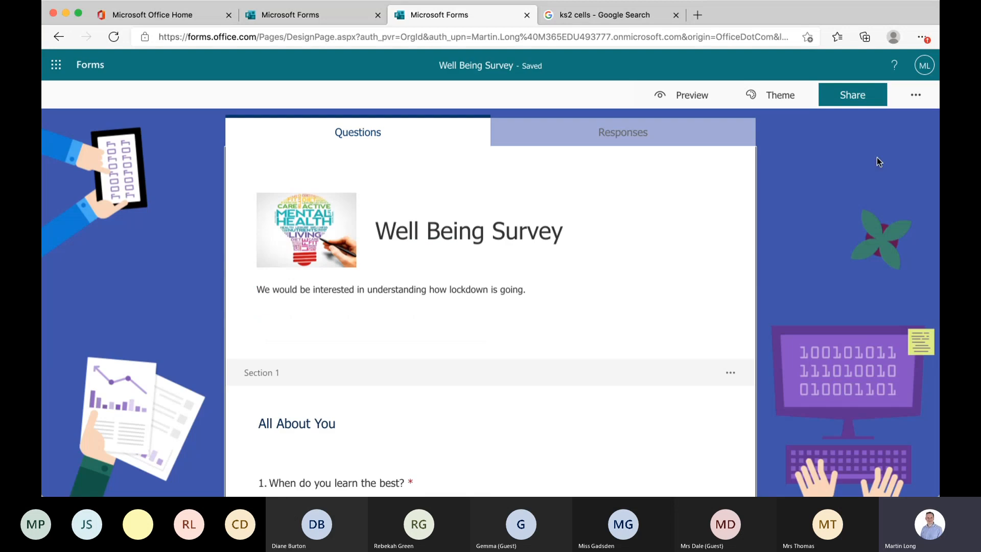
click(915, 95)
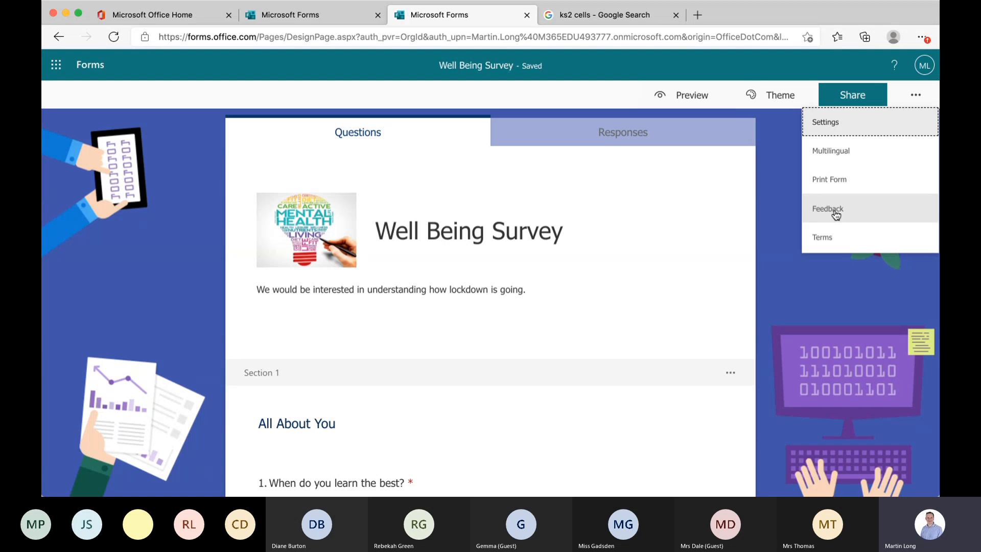
Step: Set the survey's sharing permission to Anyone can respond and copy the response link
click(857, 98)
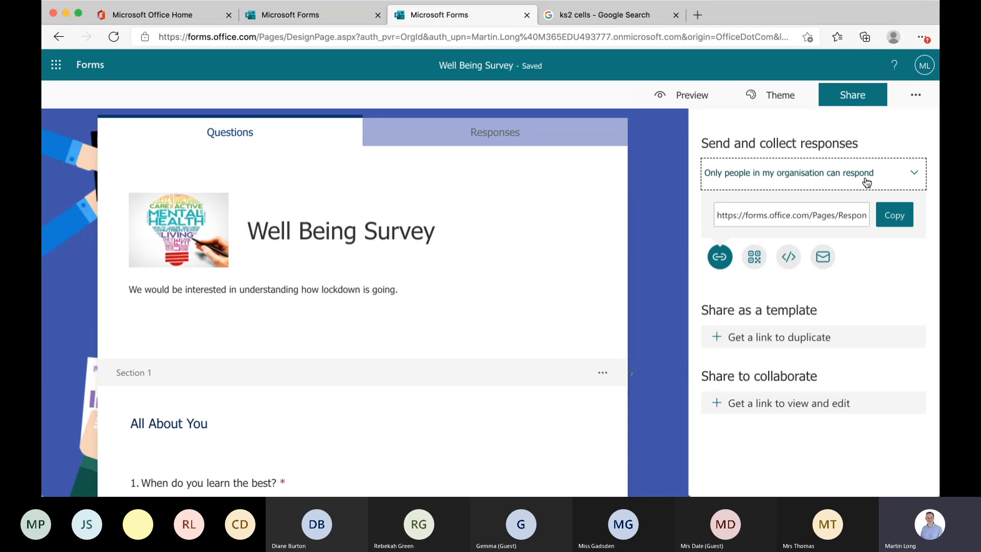
click(915, 175)
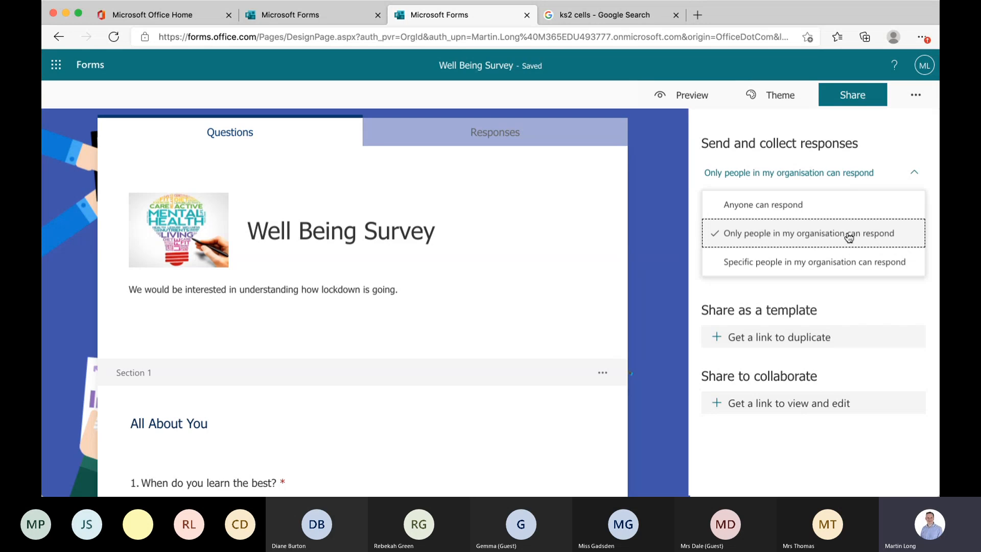
click(771, 205)
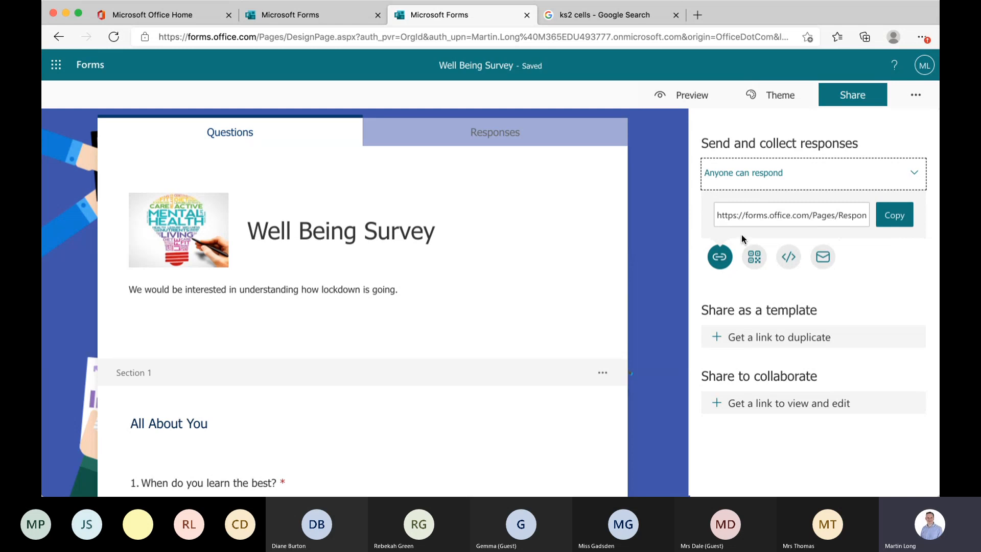
click(894, 223)
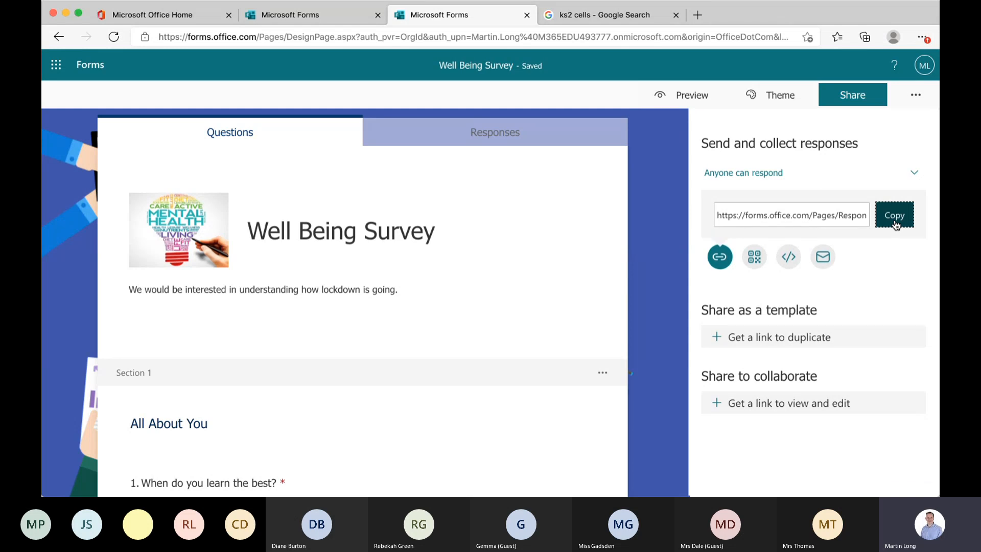
Step: Examine the survey's QR code and its embed code for a webpage or Sway, including the 640px frame width
click(755, 256)
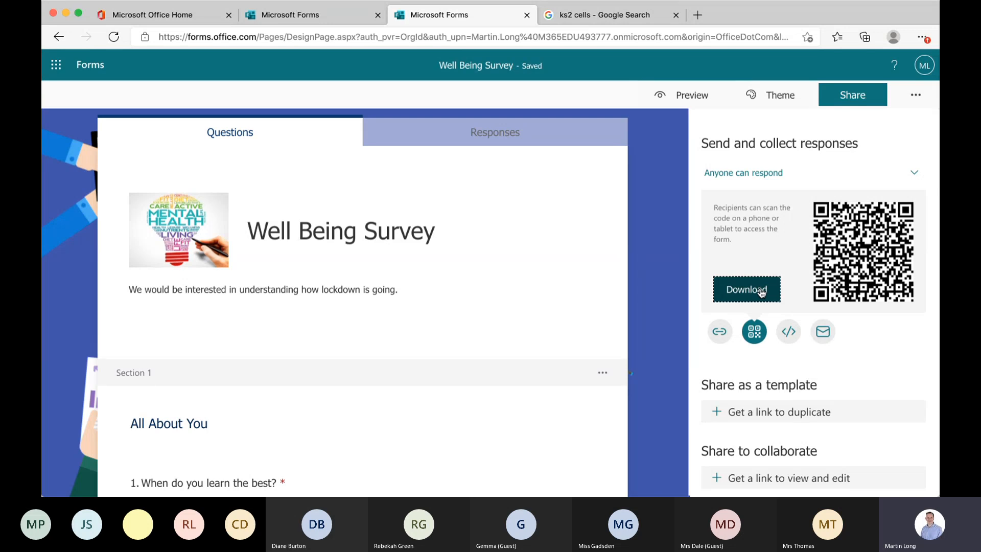
click(789, 335)
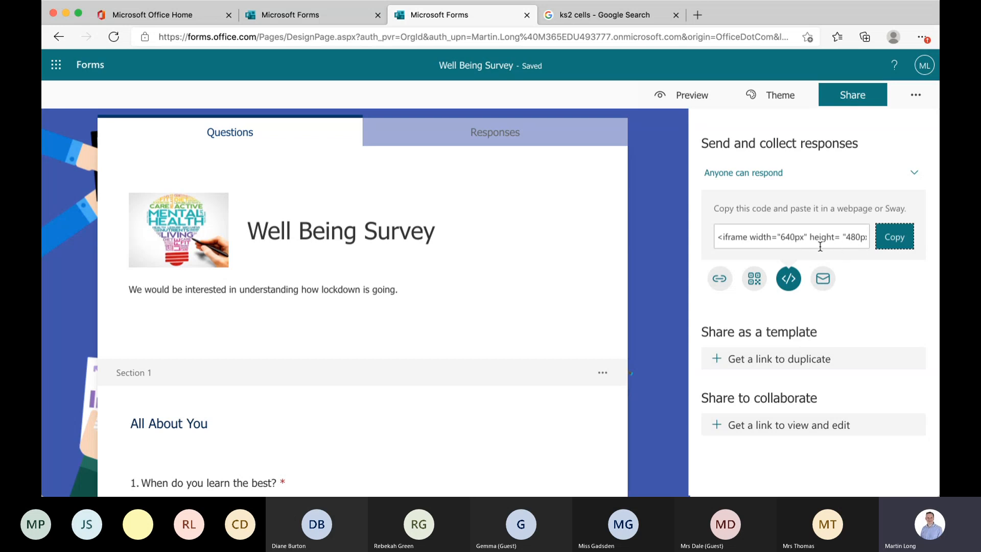
click(794, 242)
double_click(792, 237)
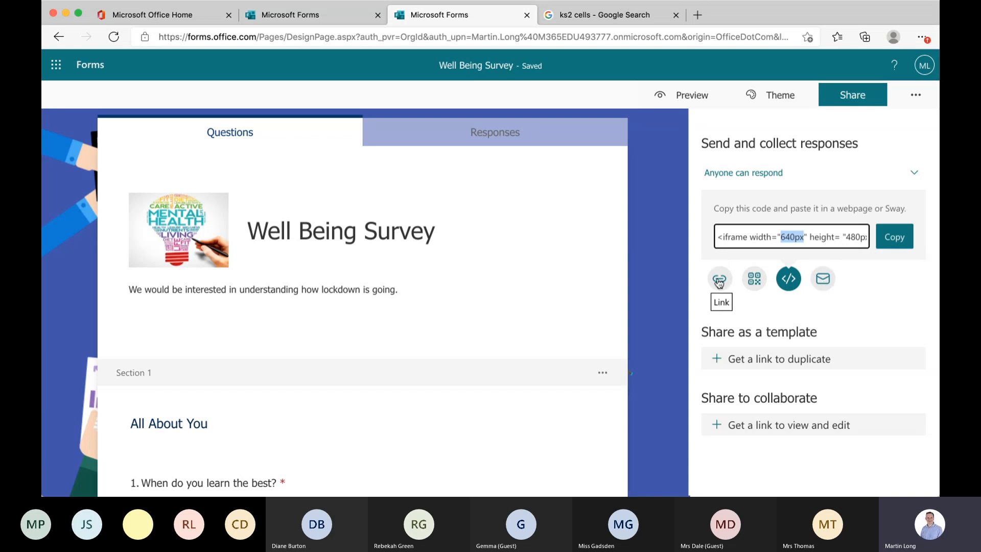
click(888, 304)
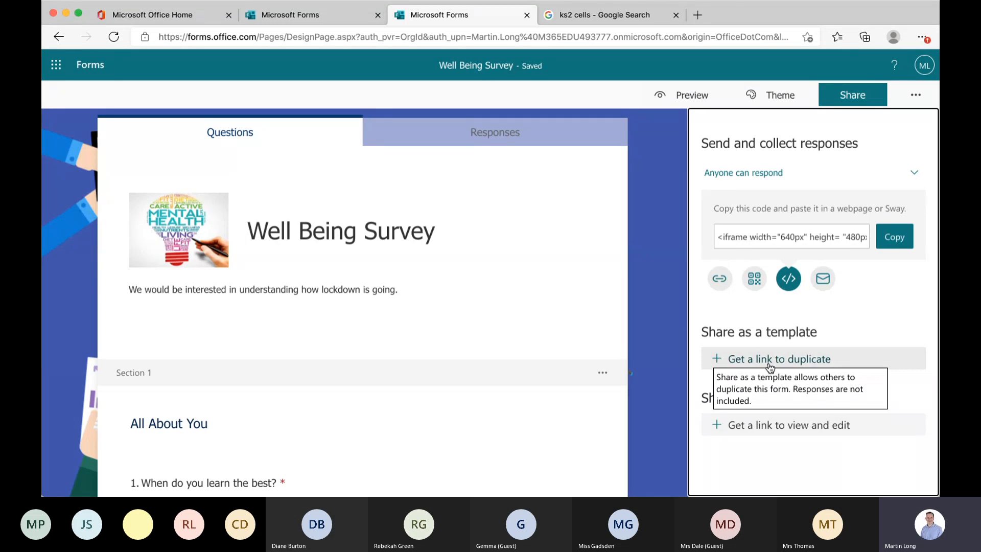
Step: Generate a template link for duplicating the survey and a collaboration link for viewing and editing, and close the sharing options
click(717, 361)
scroll(815, 347, down, 1)
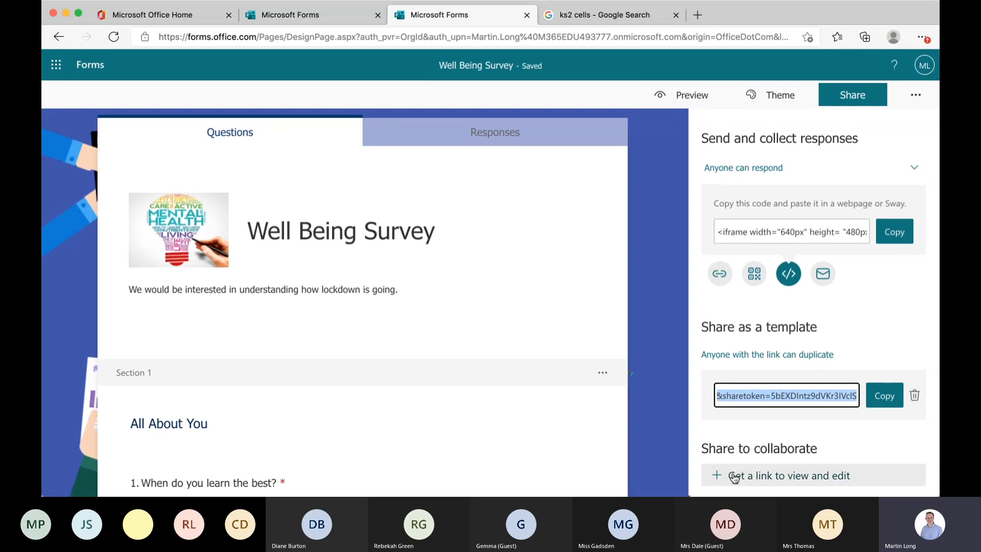
click(733, 475)
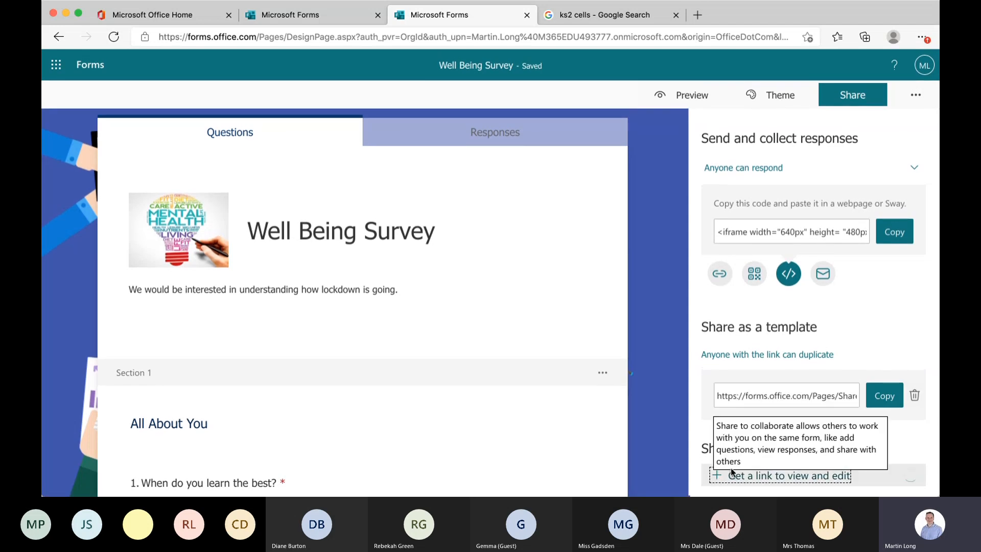
scroll(747, 436, down, 2)
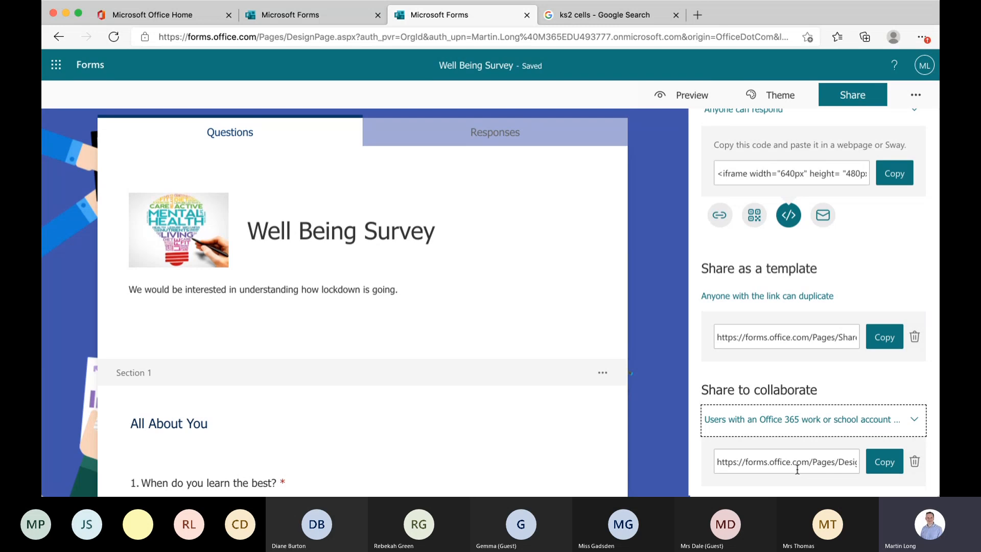
click(859, 99)
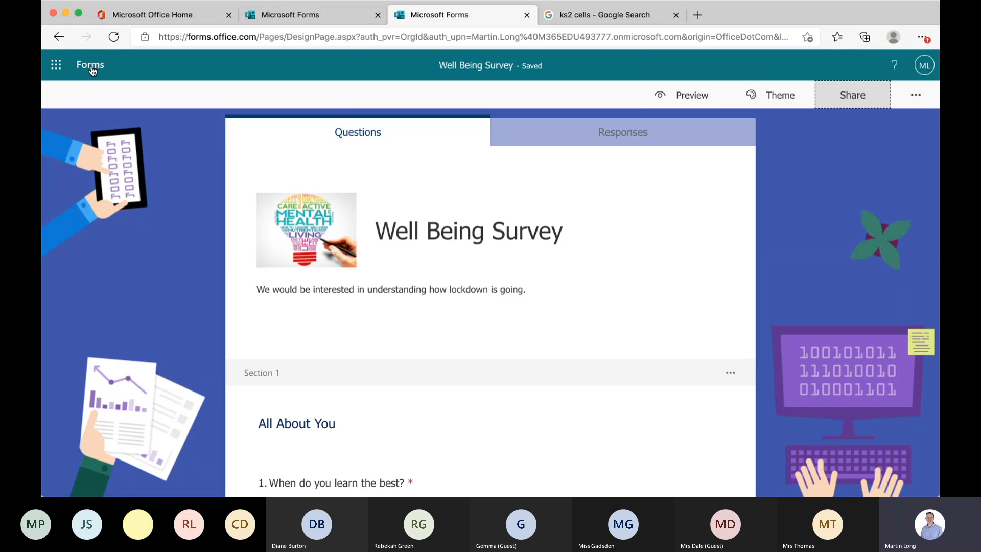
Step: Return to the list of recent forms and open Turn IT on Demo - Questionnaire
click(91, 66)
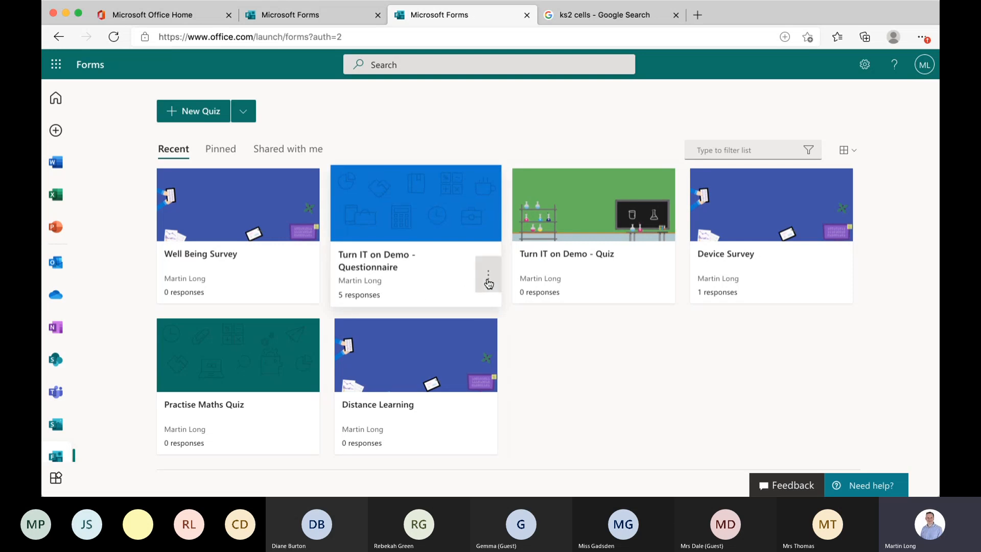
click(488, 279)
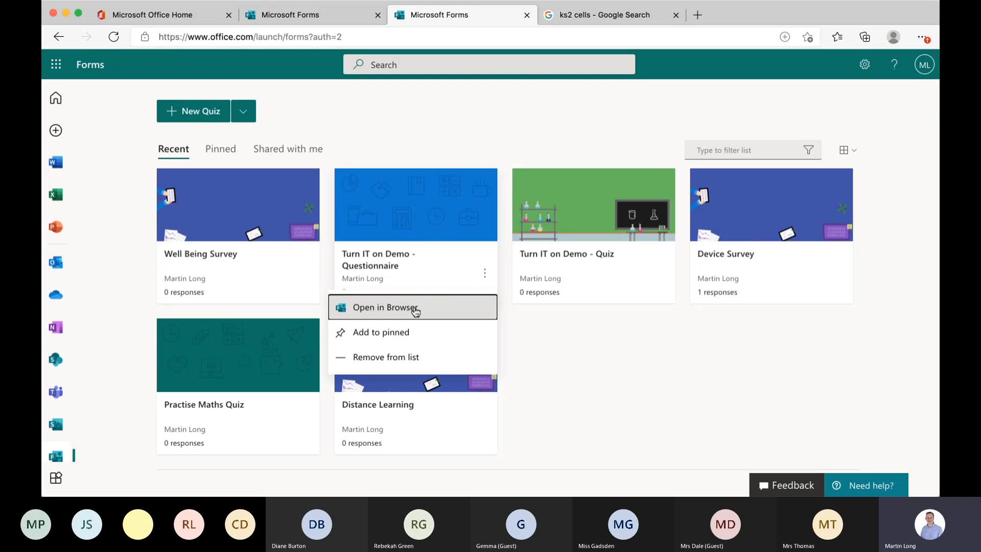
click(406, 231)
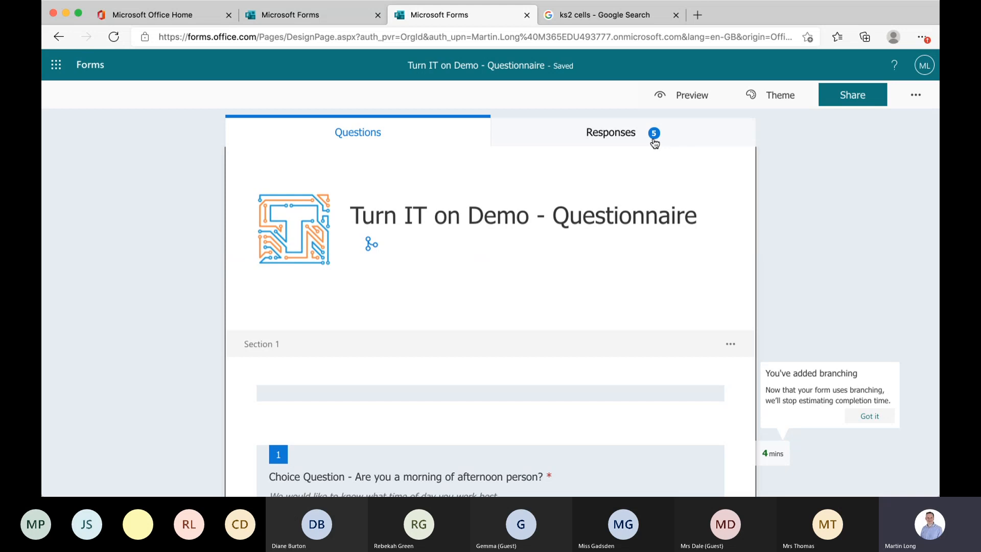
Step: Open the branching options from question 1, the morning or afternoon choice question, and review where each answer leads
scroll(809, 225, down, 2)
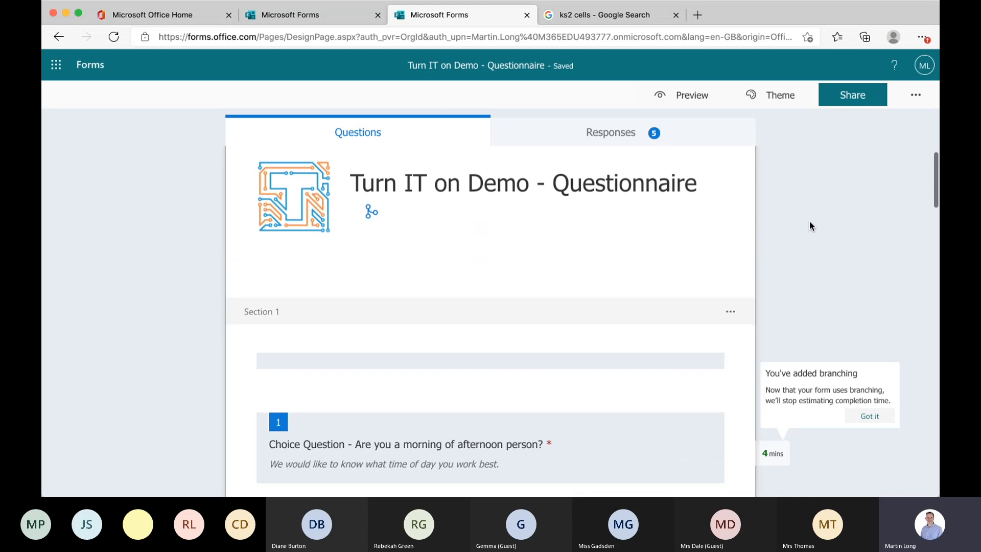
scroll(809, 226, down, 5)
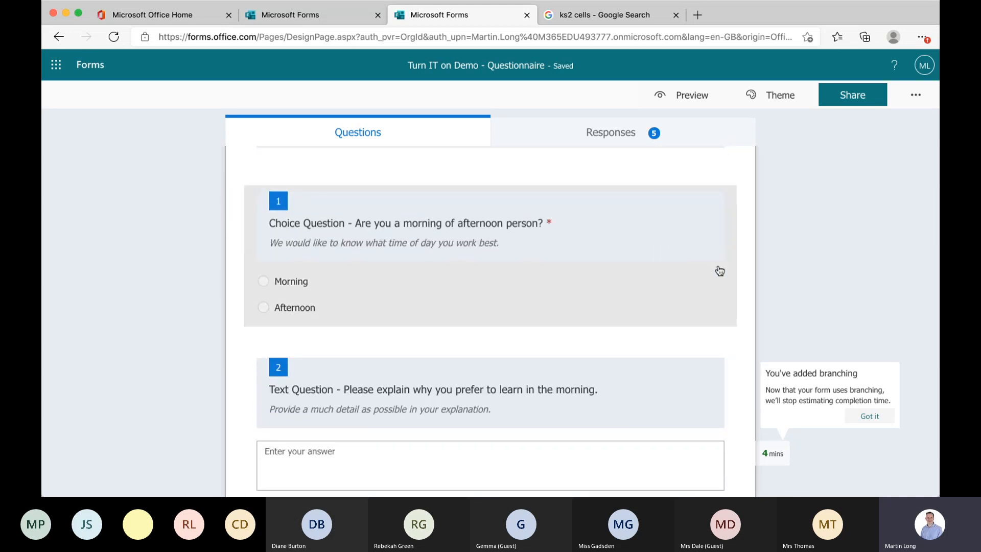
click(714, 261)
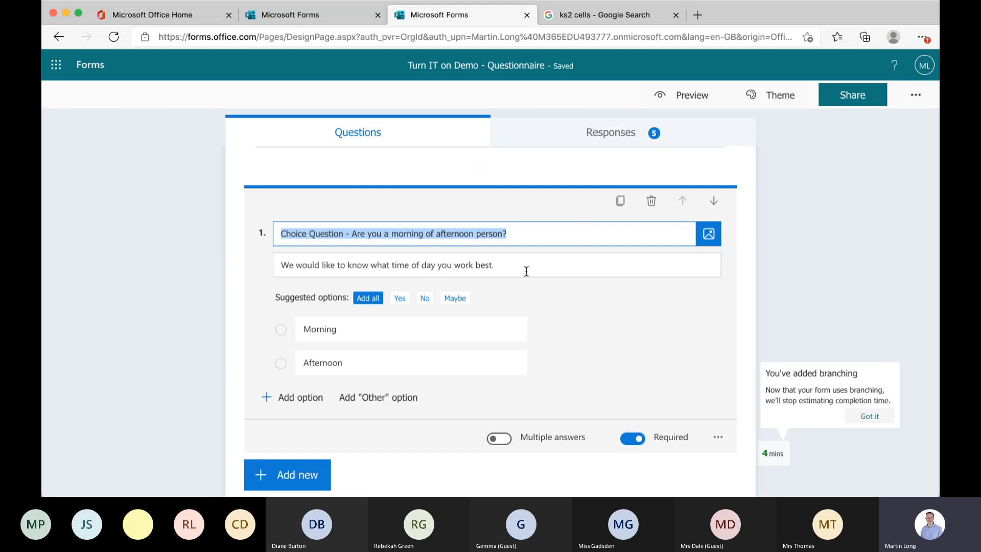
scroll(651, 331, down, 2)
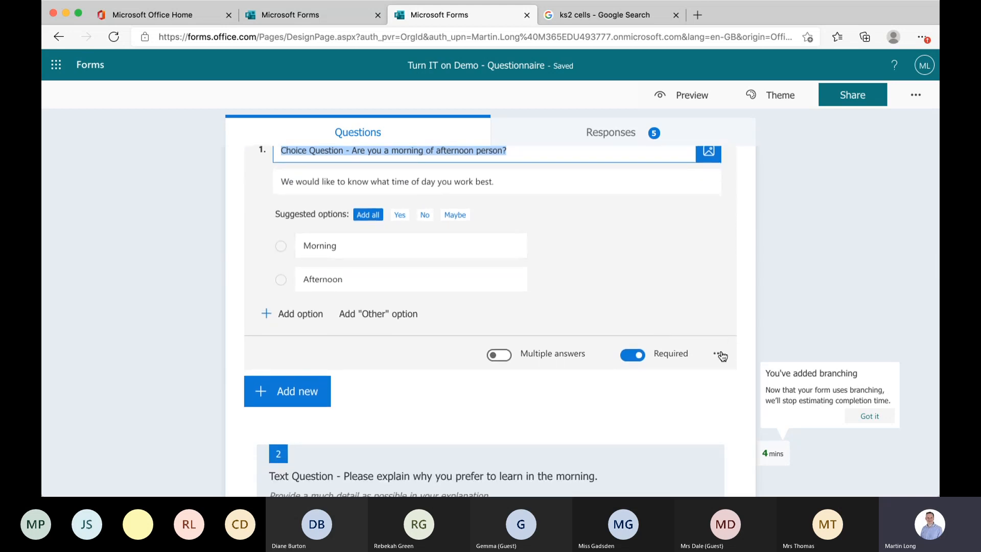
click(718, 353)
scroll(794, 330, down, 2)
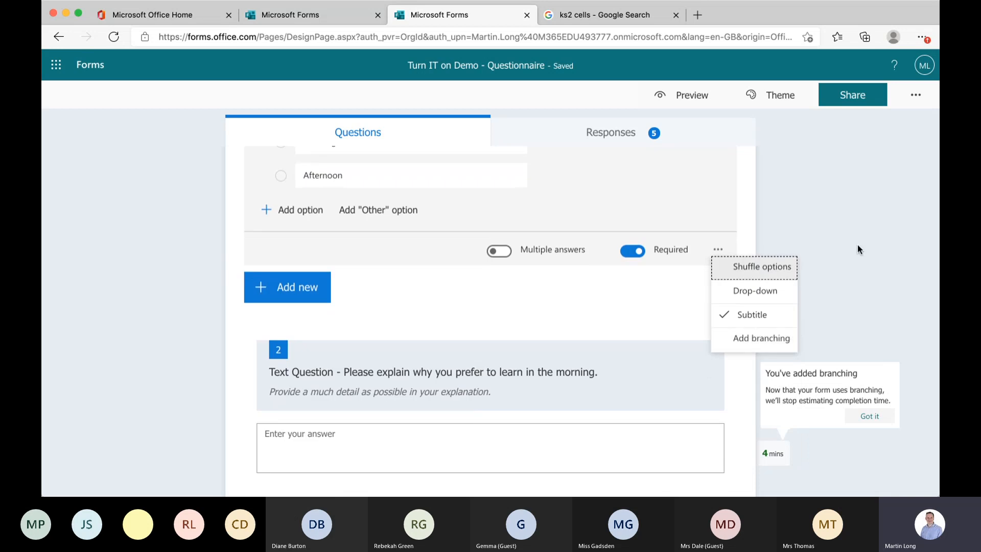
click(762, 340)
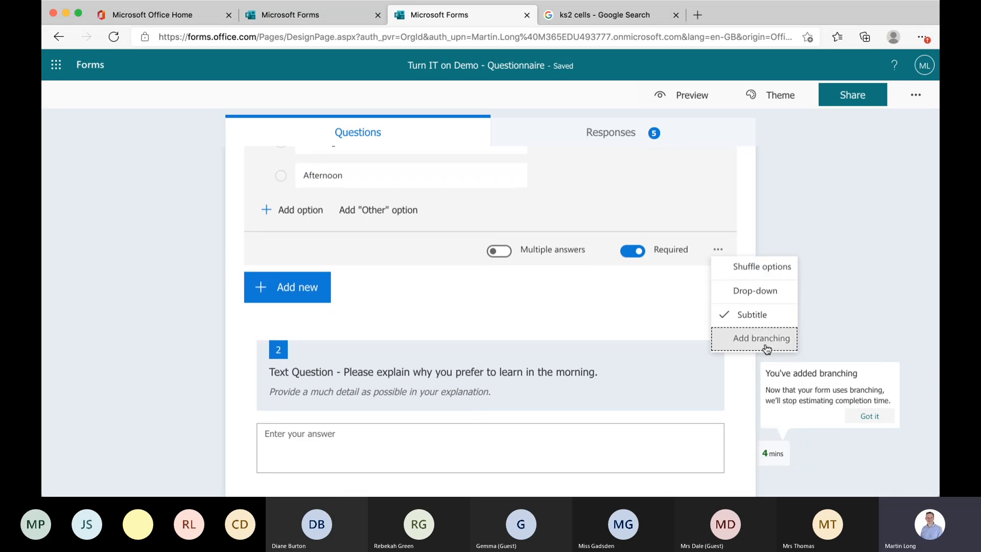
scroll(647, 276, up, 3)
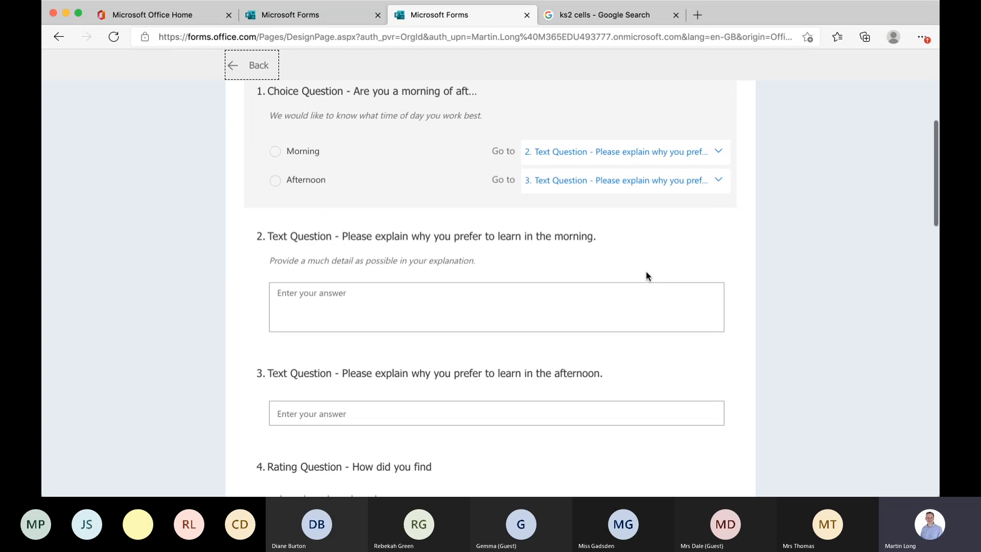
Step: Examine the branching destinations offered for question 1's Morning and Afternoon answers, and look over the questions that follow
scroll(646, 276, up, 1)
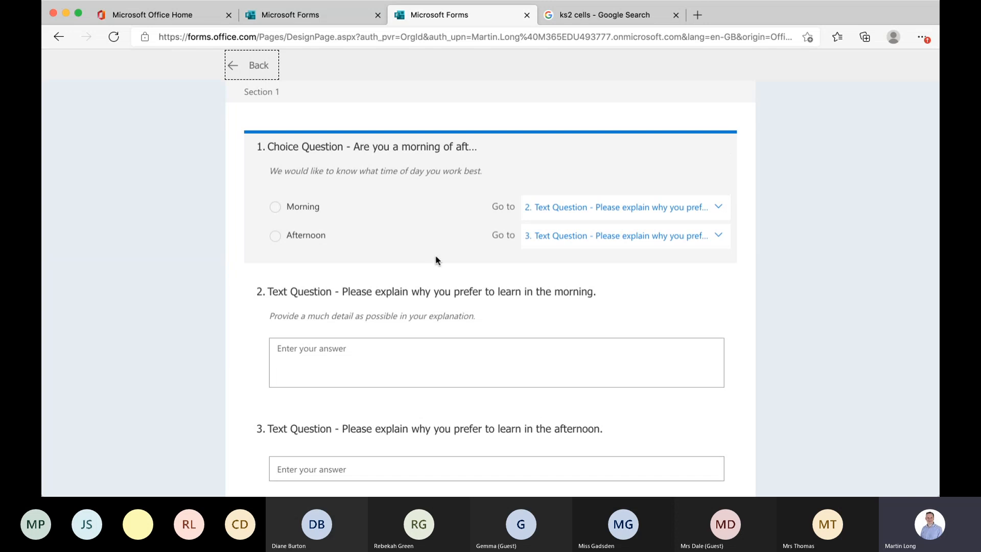
click(719, 209)
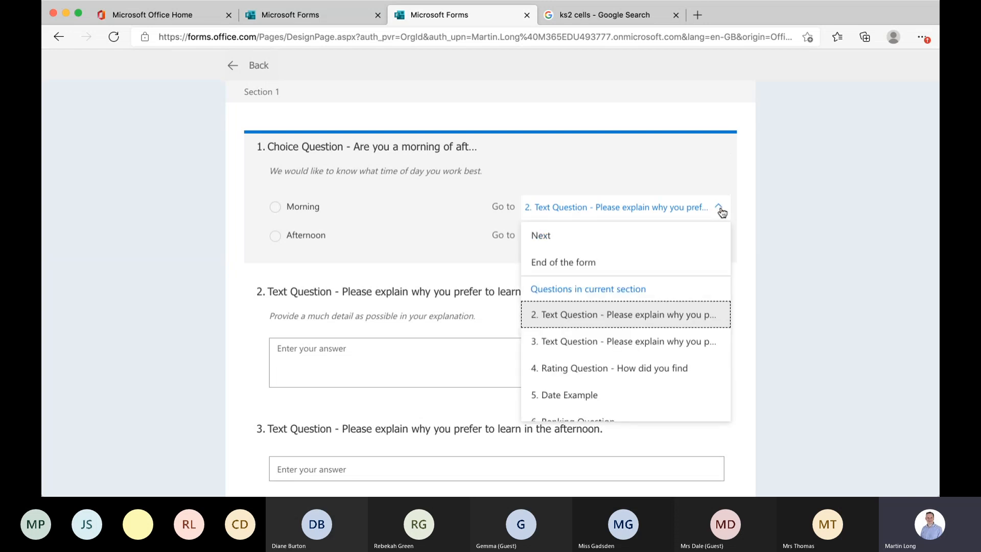
click(728, 211)
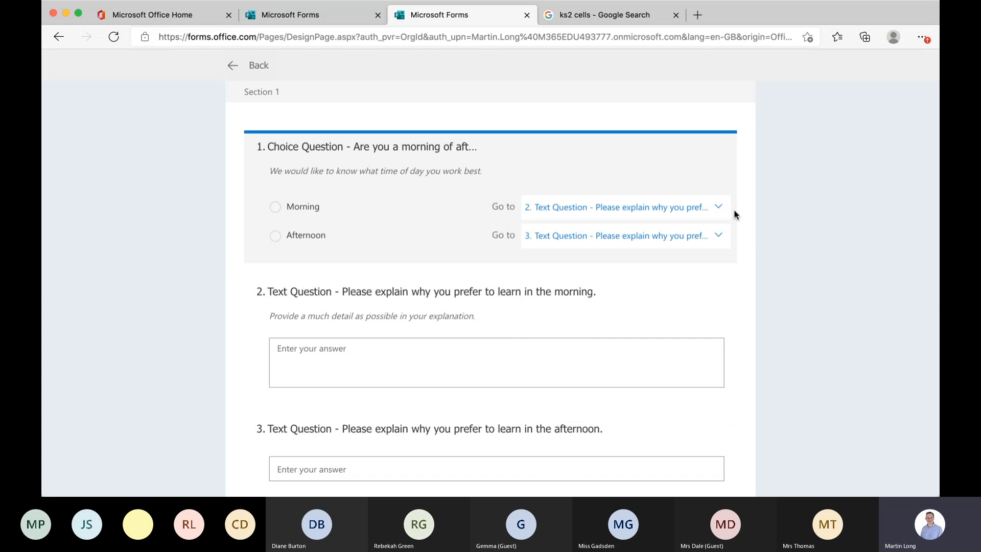
click(719, 238)
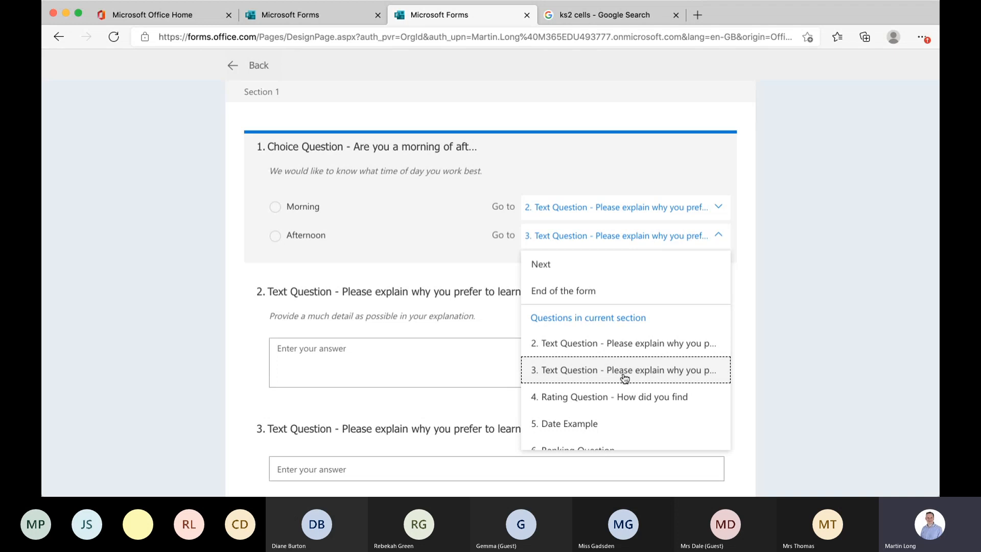
click(743, 260)
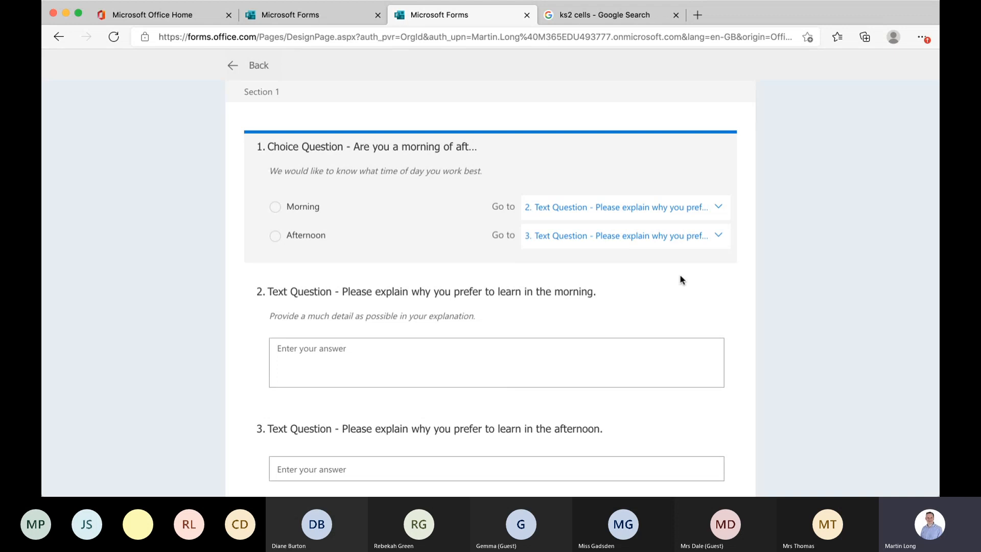
scroll(649, 291, down, 7)
scroll(649, 291, down, 4)
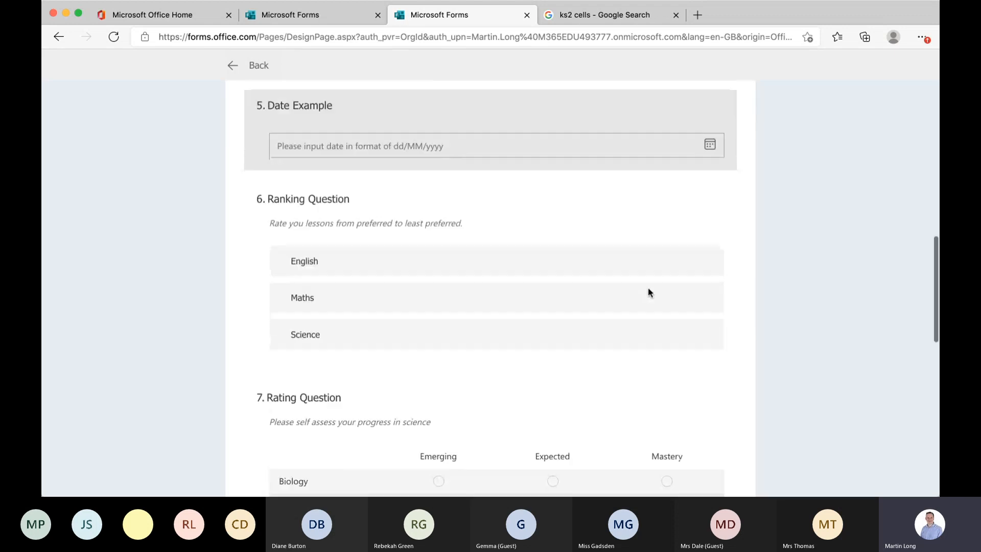
scroll(669, 306, up, 12)
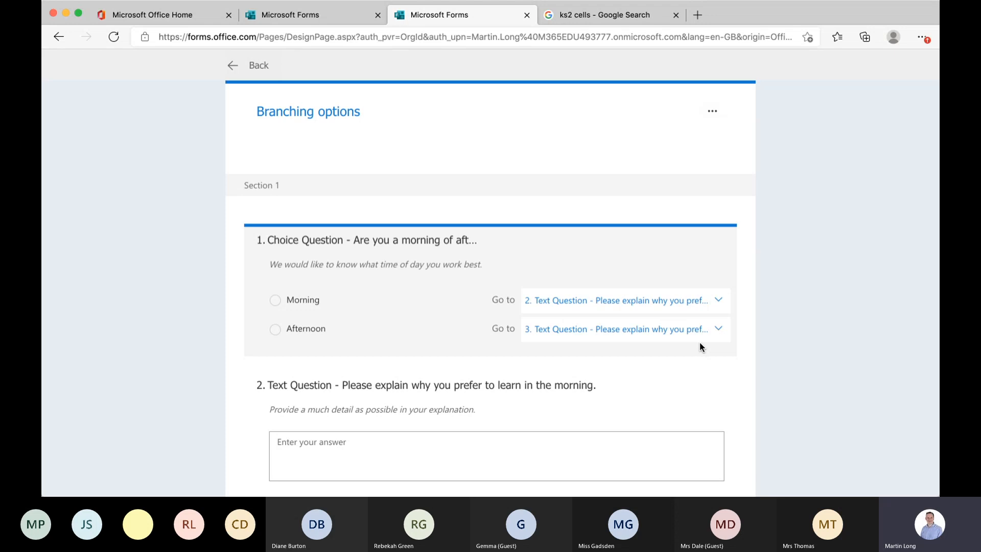
Step: Leave the branching options and look through the questions in the Turn IT on Demo - Questionnaire editor
click(233, 66)
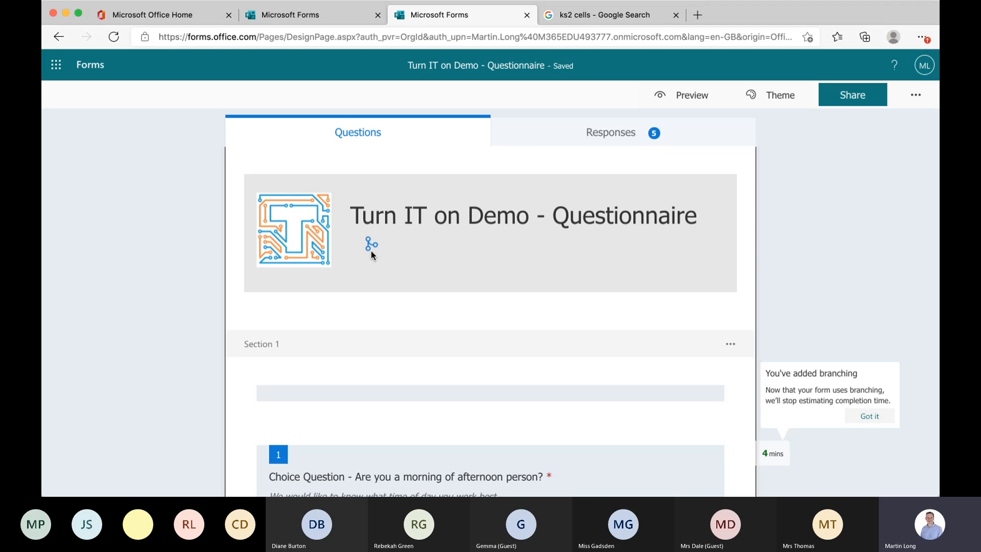
scroll(822, 262, down, 2)
scroll(821, 262, down, 1)
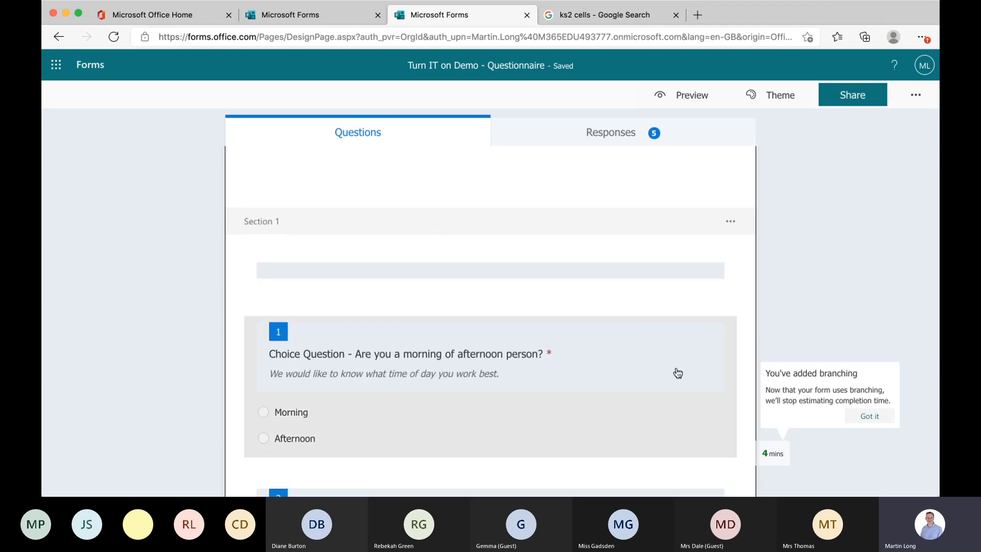
scroll(675, 373, up, 3)
scroll(677, 373, down, 10)
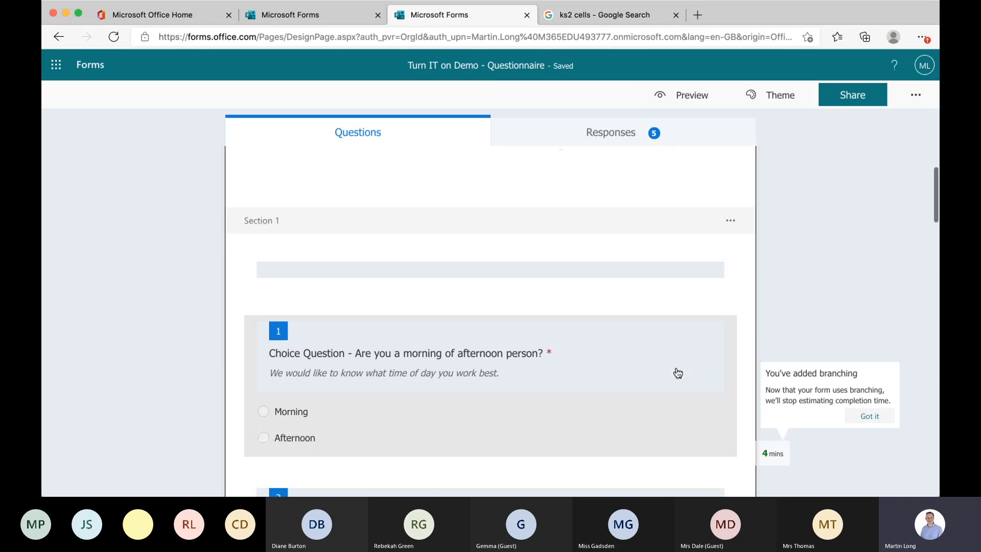
scroll(677, 373, down, 10)
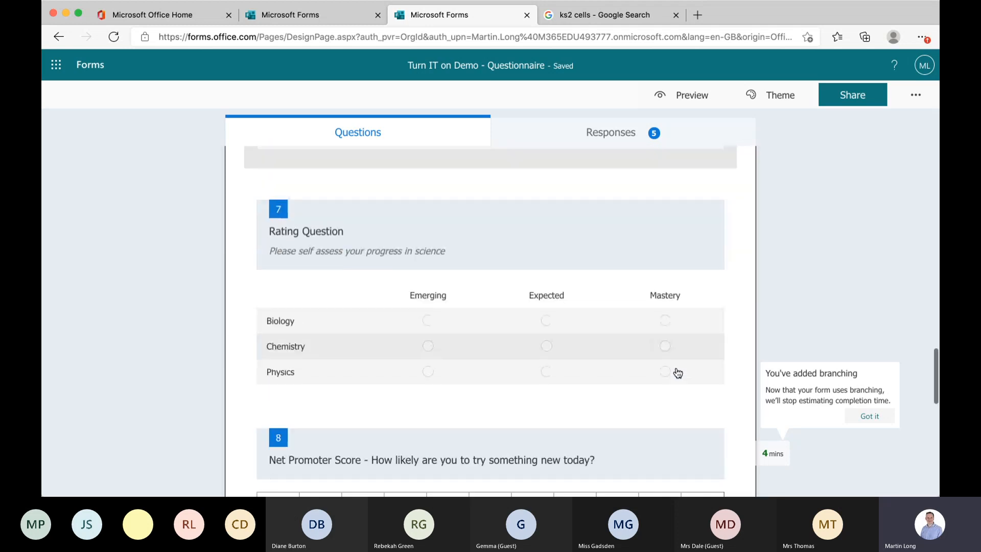
scroll(676, 372, up, 5)
scroll(676, 367, up, 15)
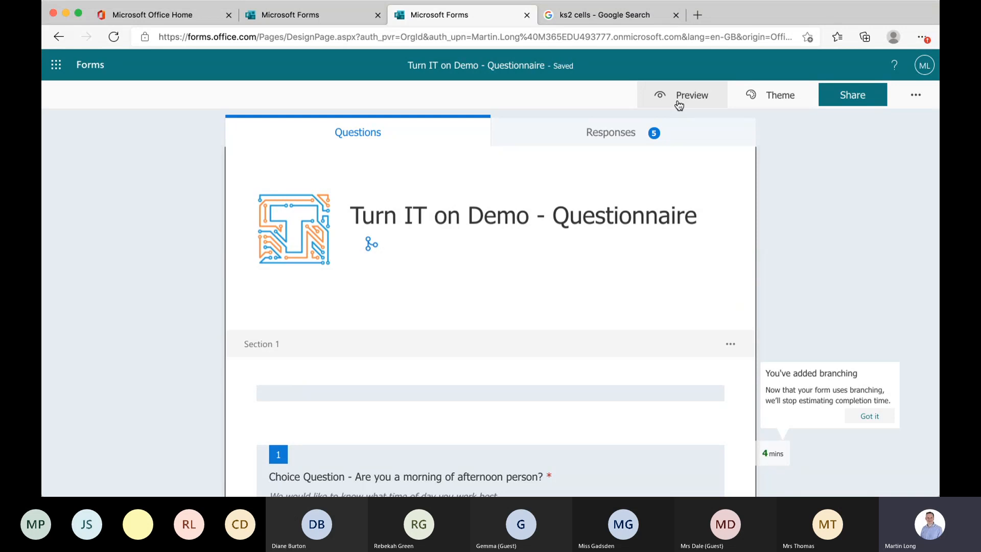
Step: Preview the questionnaire, checking its available languages and its mobile layout, and return to the computer layout
click(676, 99)
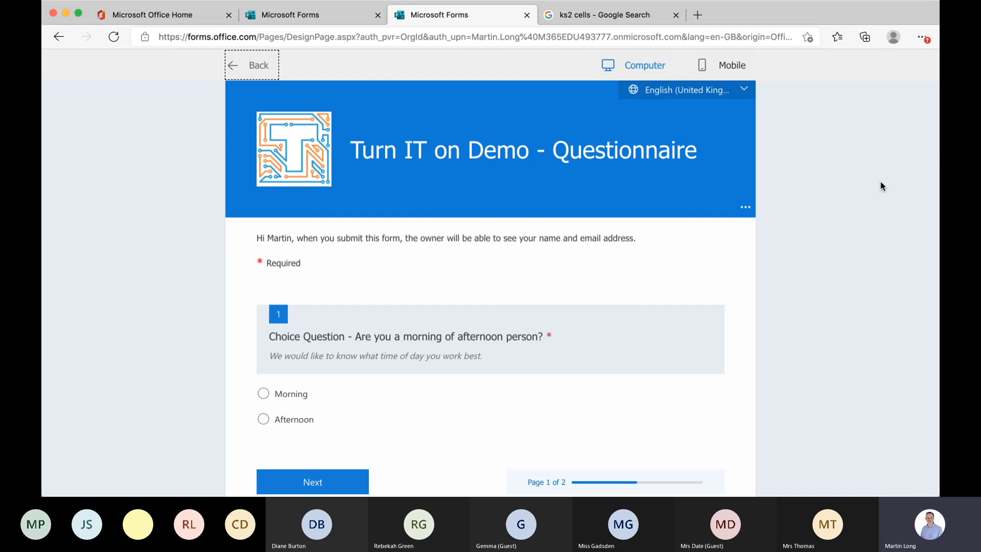
click(745, 91)
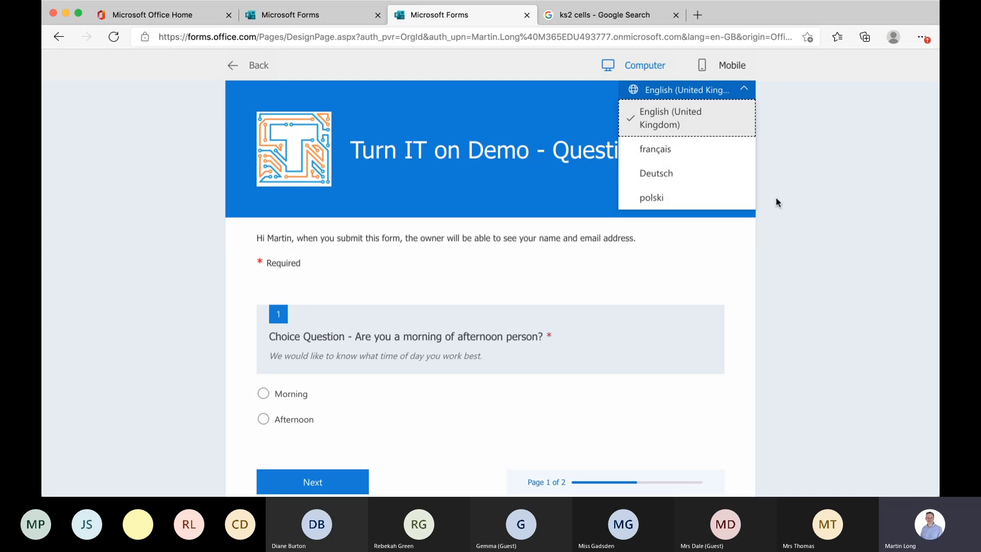
click(794, 200)
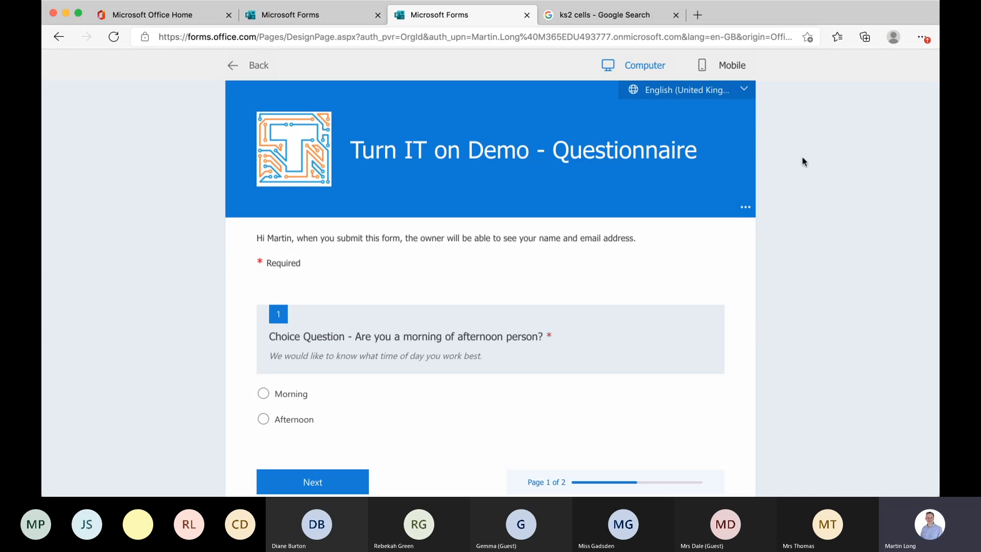
click(708, 67)
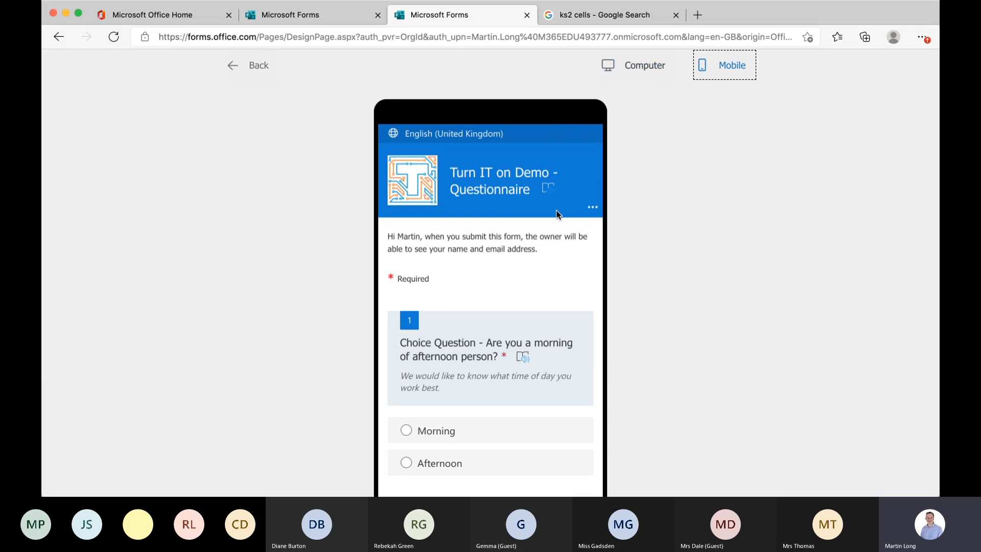
click(641, 70)
Step: Answer Afternoon to question 1 and explain the preference in question 2 as "I often get out of bed after 10am."
scroll(589, 324, down, 3)
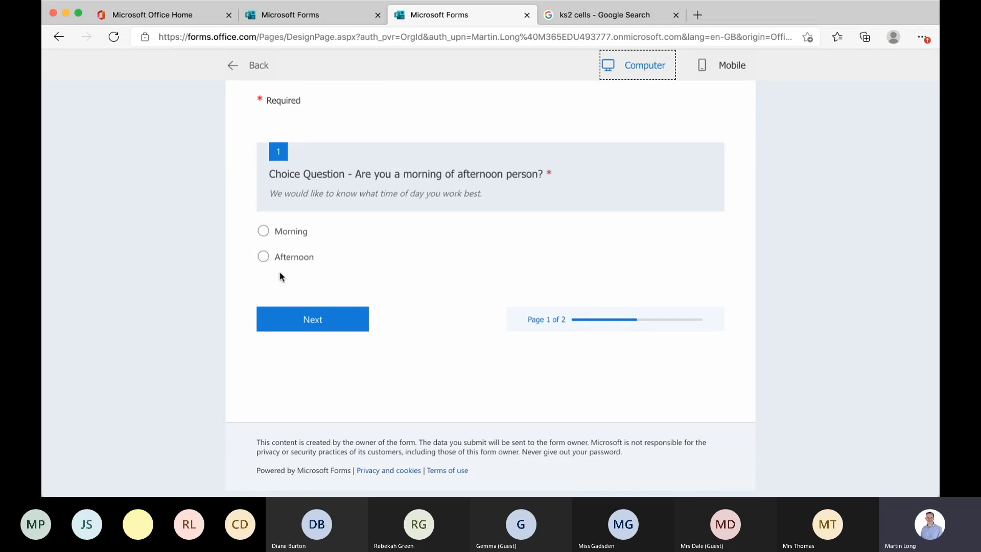
click(264, 257)
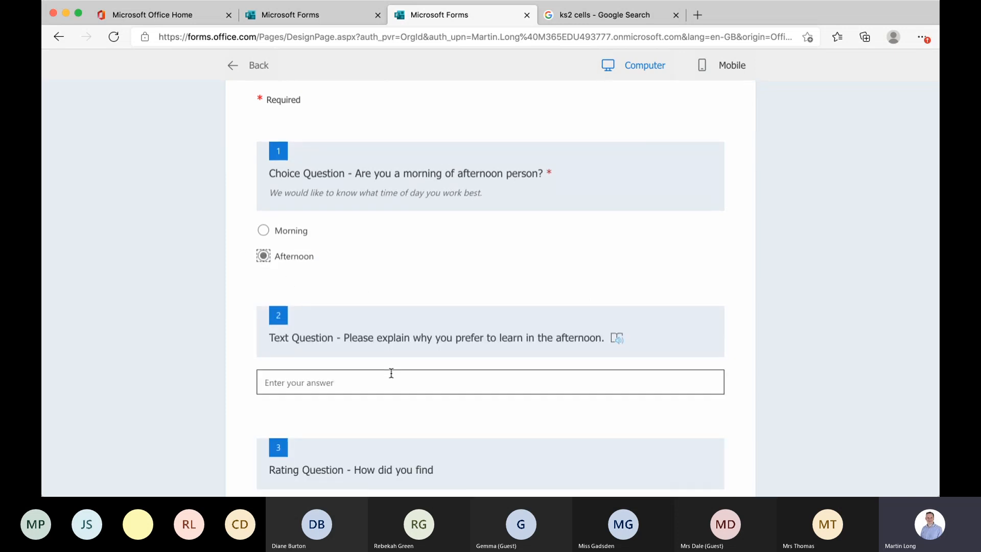
scroll(390, 373, down, 3)
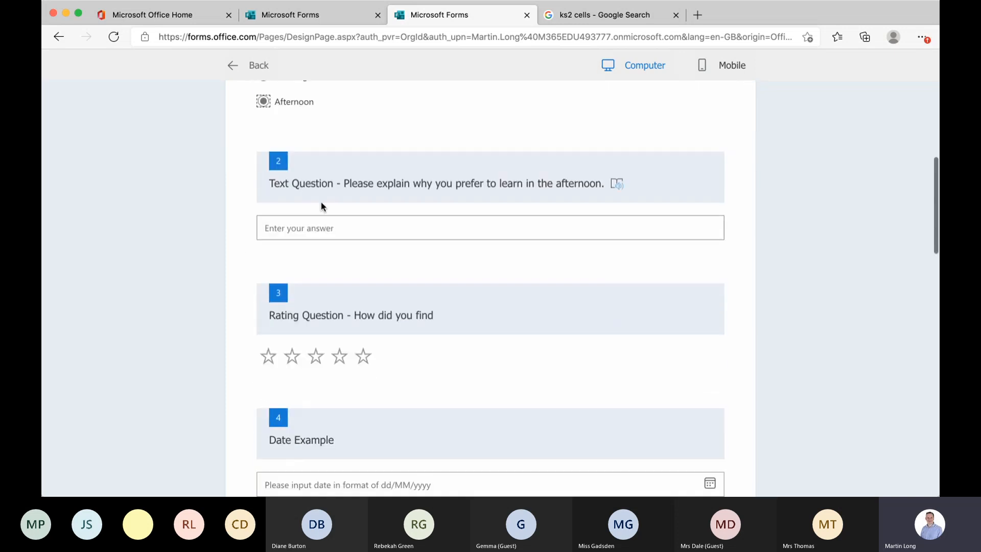
click(439, 234)
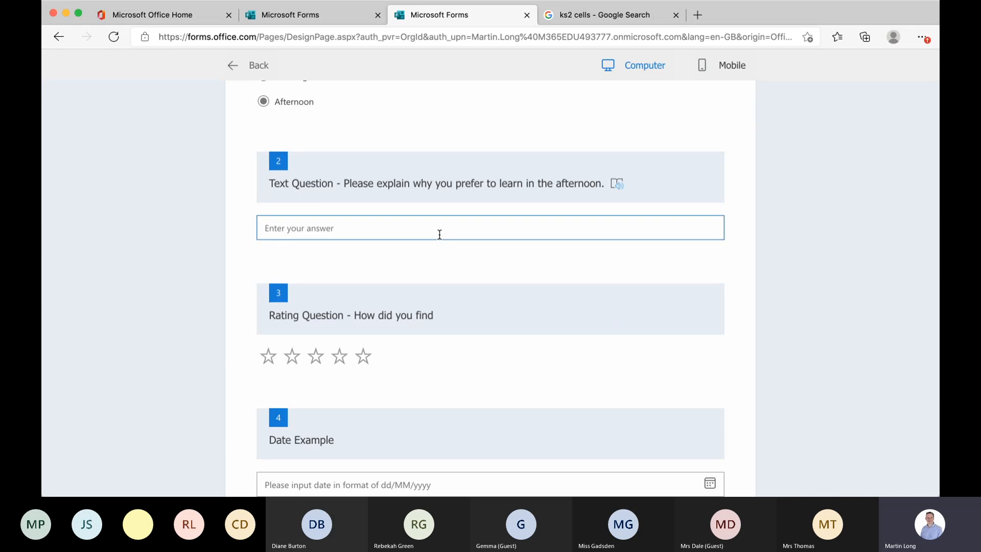
text(I often get out of bed after 10a)
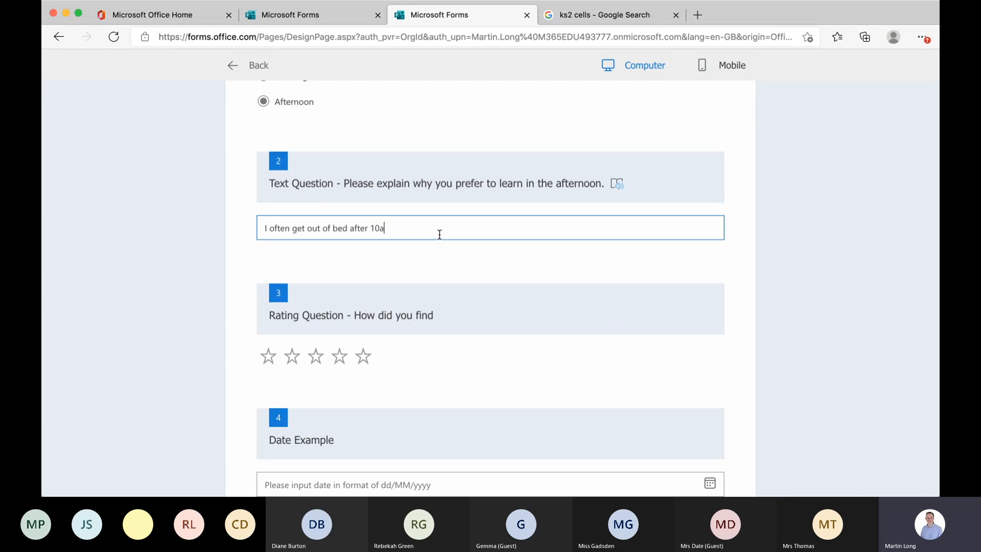
text(m.)
Step: Give question 3, the "How did you find" rating question, four stars
scroll(459, 300, down, 5)
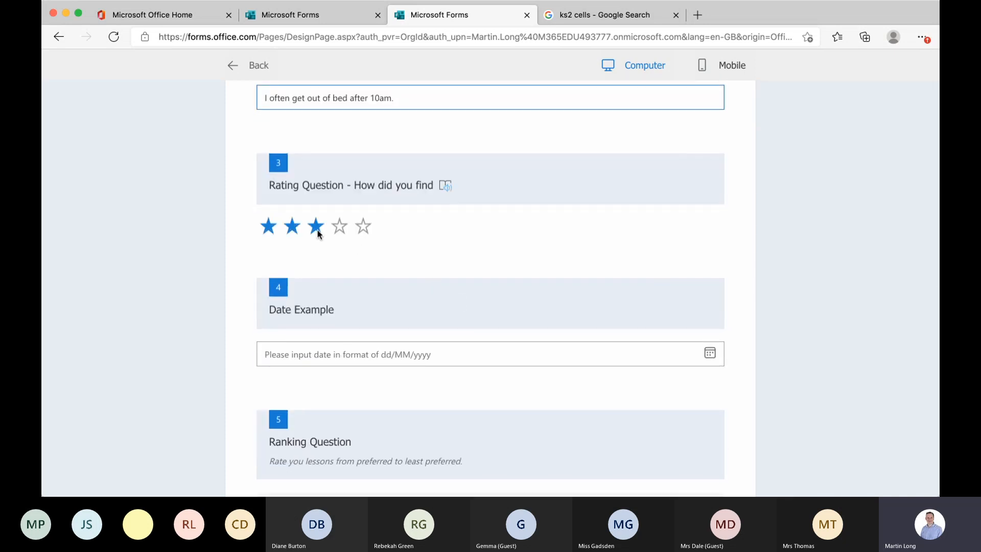
scroll(370, 123, up, 4)
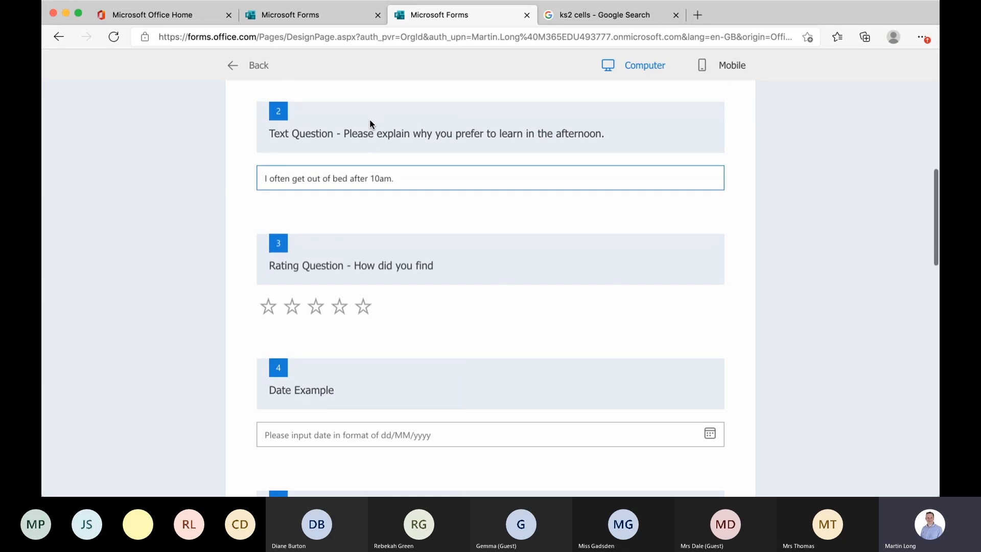
scroll(409, 290, down, 5)
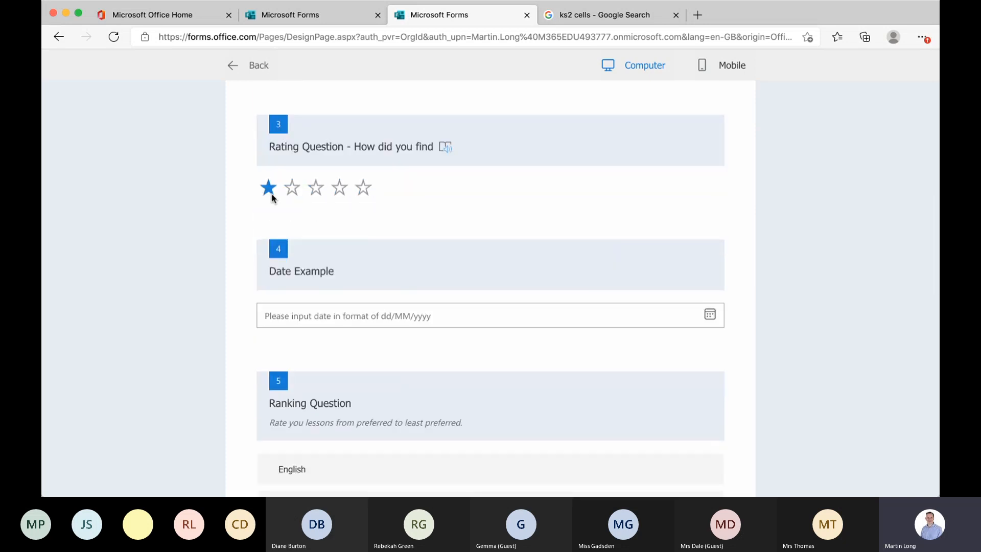
click(338, 193)
Step: Set the answer to question 4, the date example, to 12/02/2021 using the calendar
scroll(422, 255, down, 1)
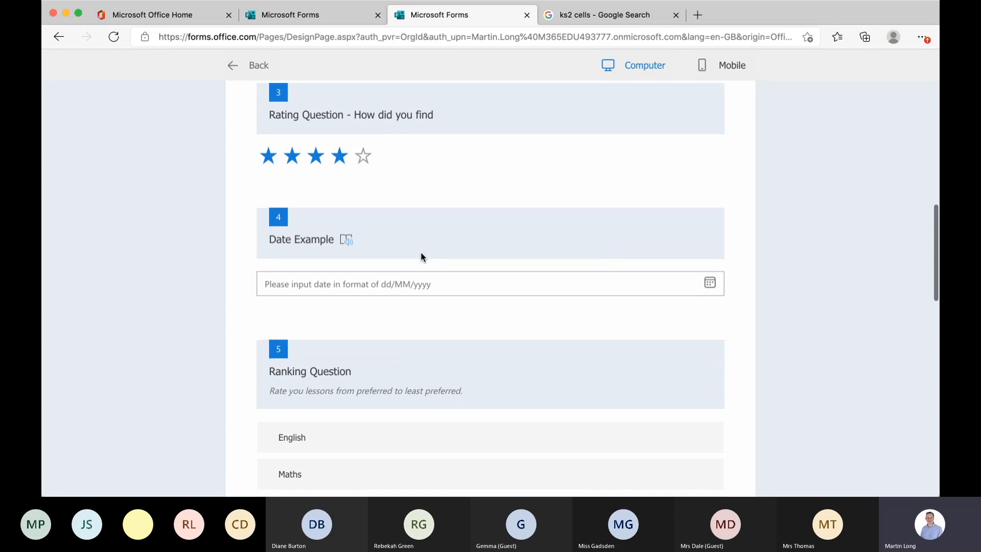
scroll(421, 253, down, 1)
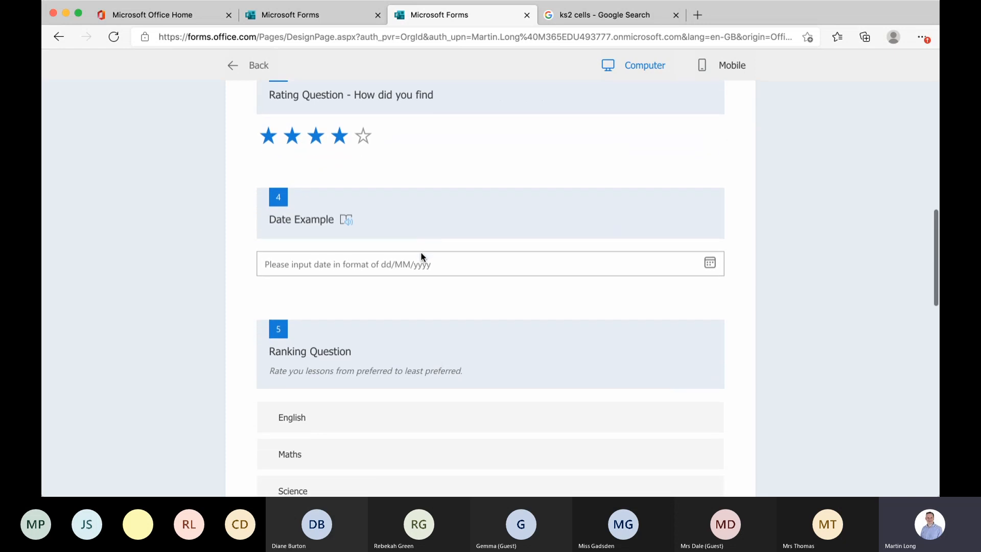
scroll(423, 257, down, 3)
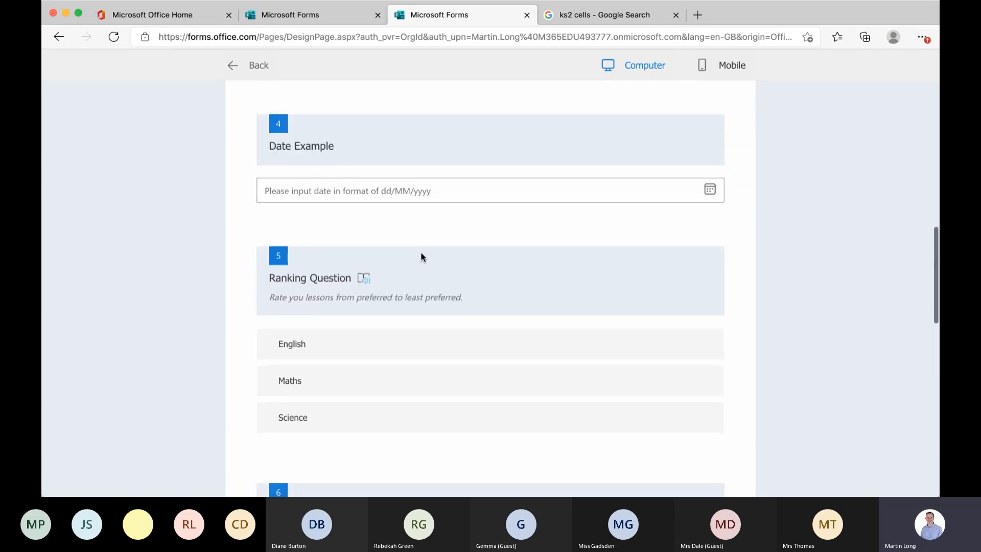
click(406, 194)
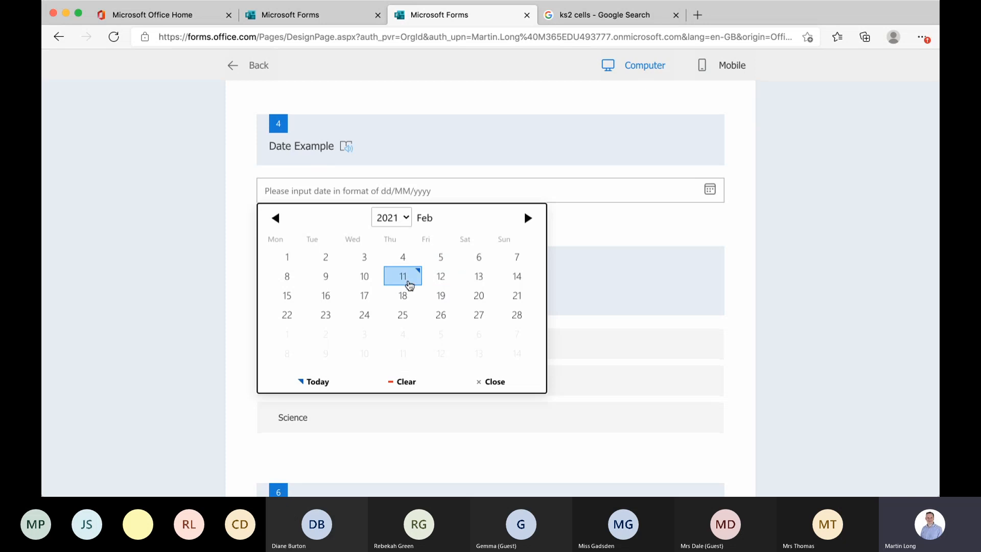
click(440, 277)
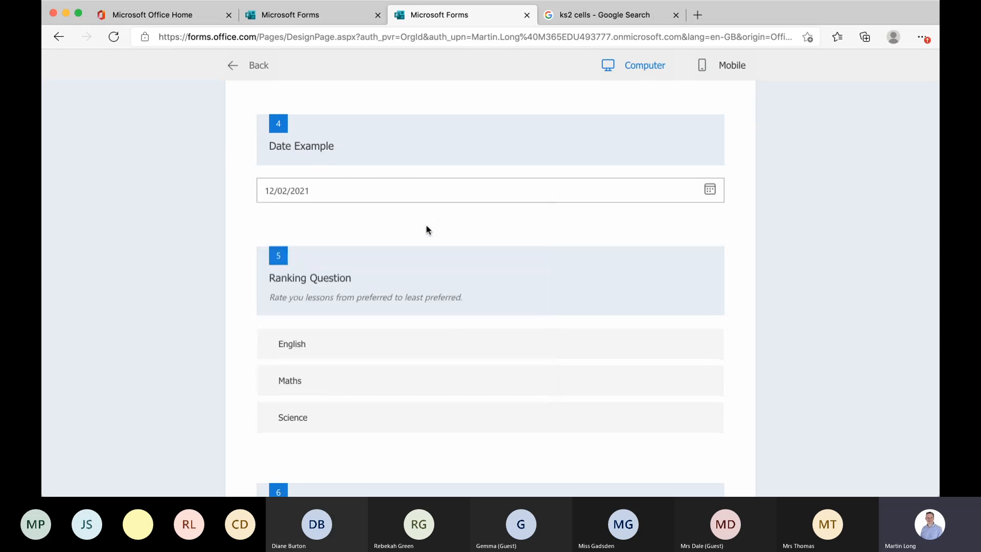
Step: Rank the lessons in question 5 with Maths first, Science second and English third
scroll(361, 206, down, 3)
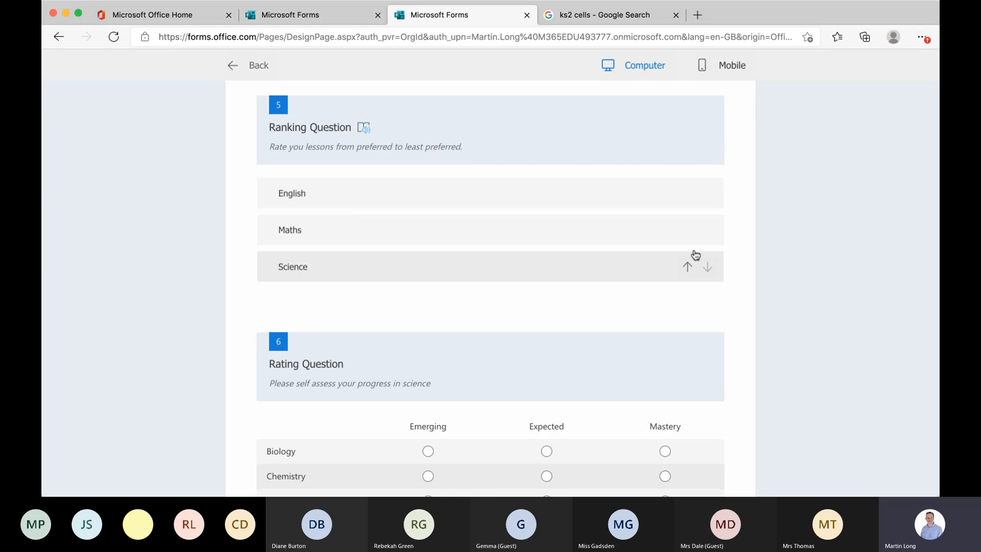
click(687, 229)
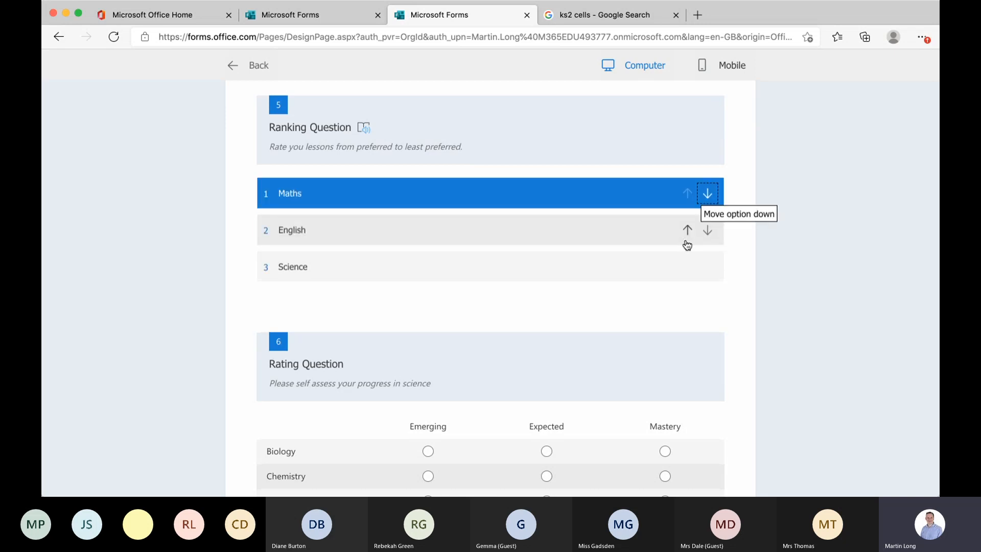
click(688, 268)
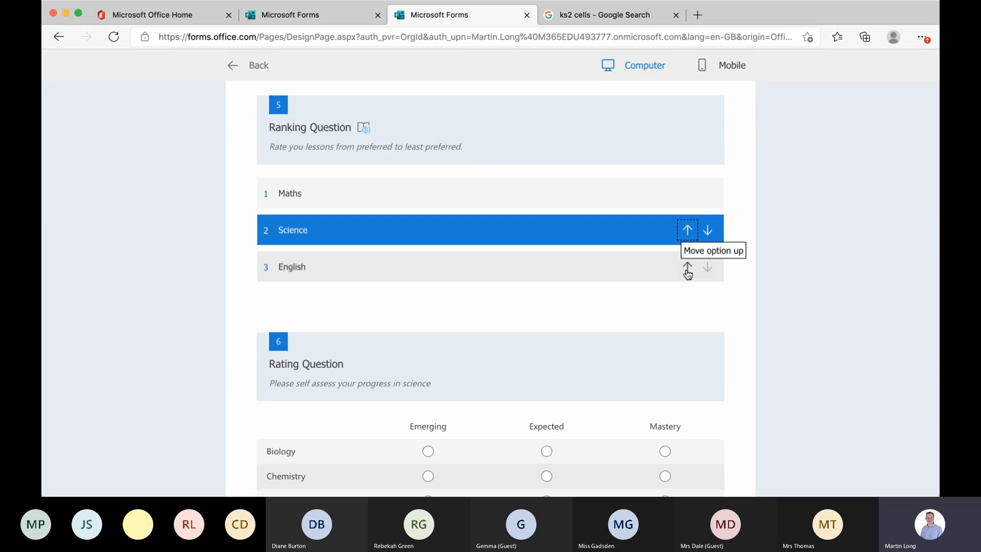
click(688, 271)
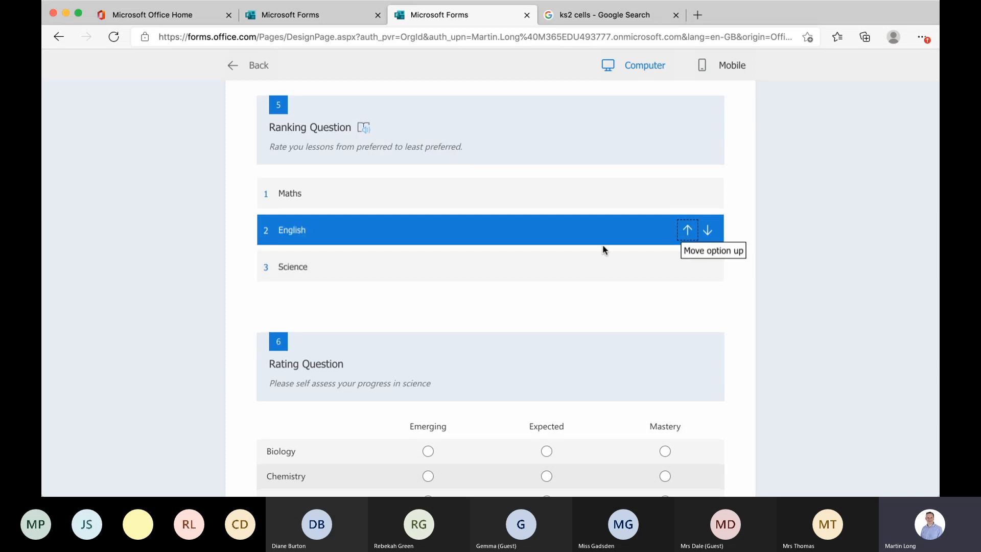
click(707, 230)
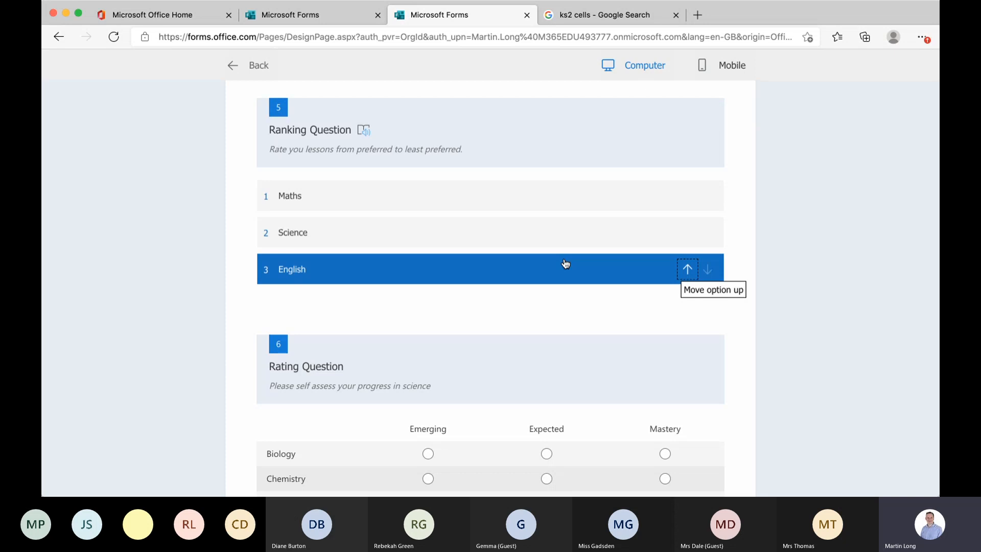
scroll(565, 264, down, 5)
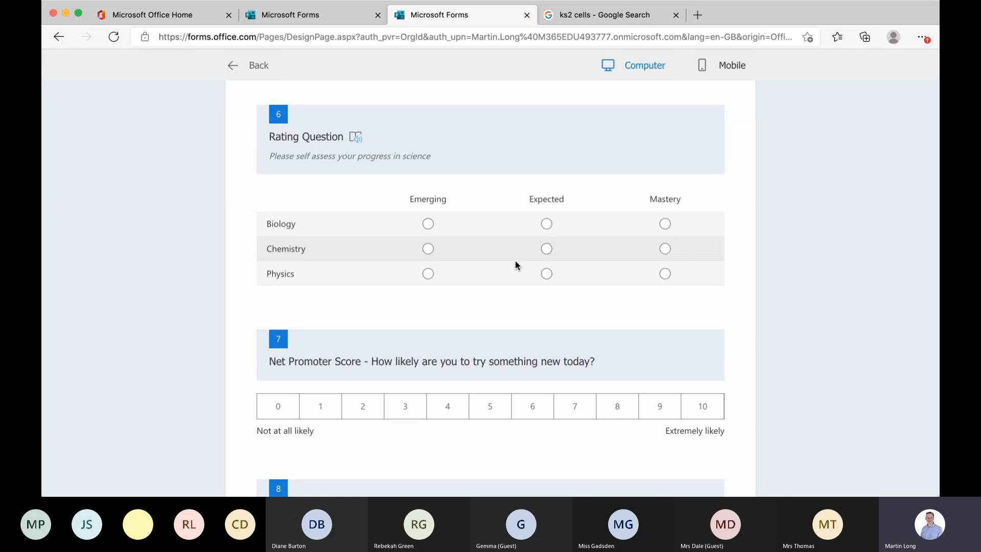
Step: Self-assess the science progress in question 6 with Biology as Mastery, Chemistry as Emerging and Physics as Expected
click(666, 225)
click(428, 250)
click(547, 274)
Step: Give question 7, the Net Promoter Score on trying something new today, a score of 8
scroll(570, 312, down, 2)
scroll(570, 313, down, 2)
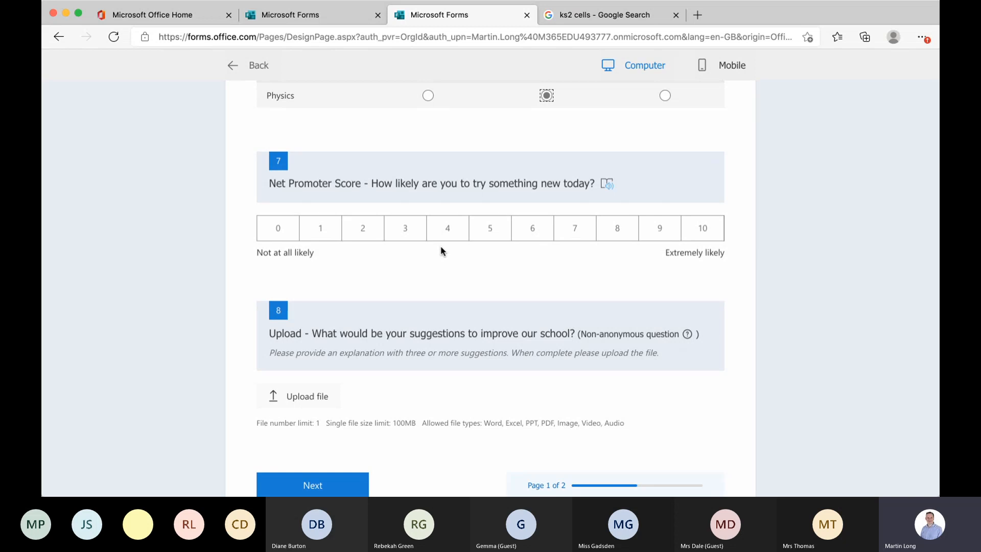
click(616, 236)
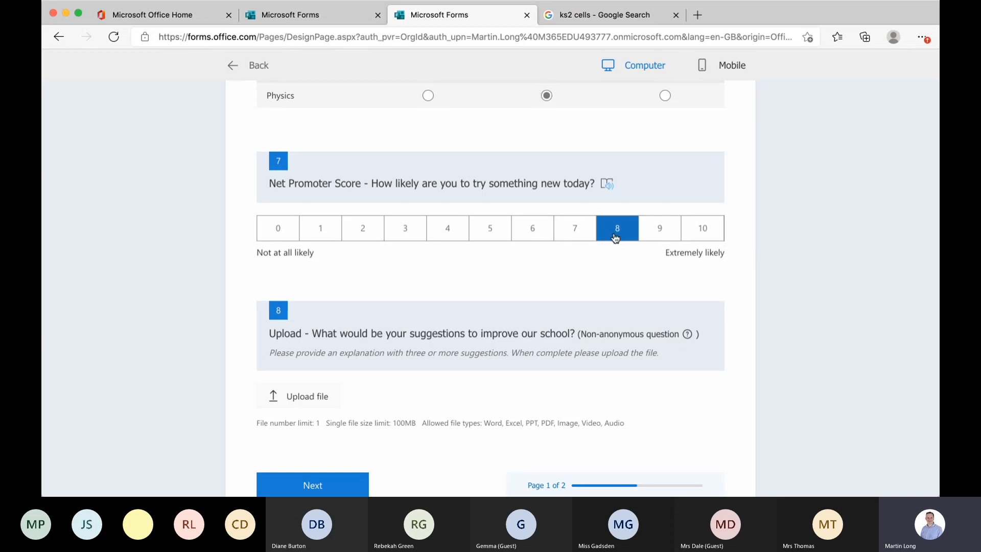
Step: Leave the question 8 file upload empty, continue to Section Two and submit the response
scroll(690, 268, down, 2)
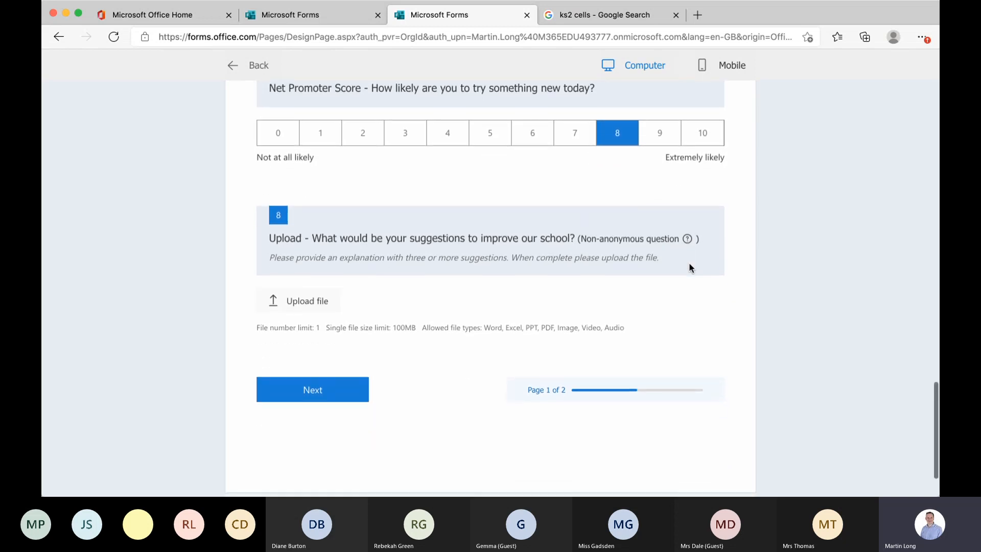
scroll(689, 268, down, 1)
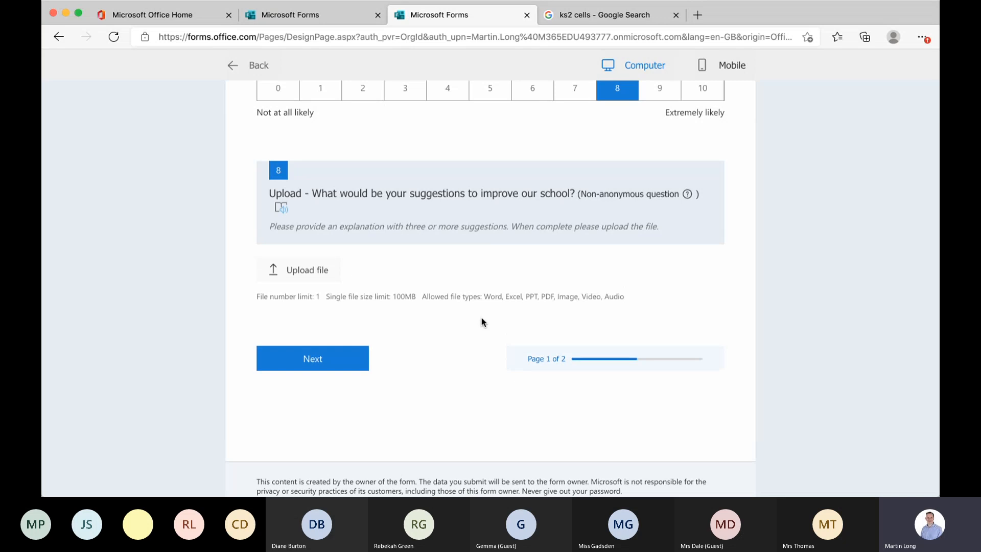
click(313, 345)
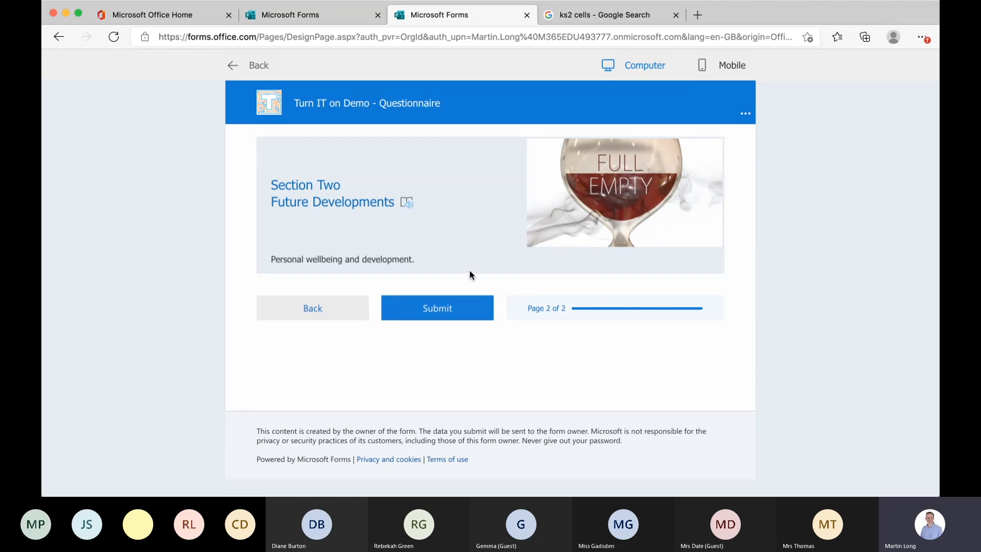
click(438, 311)
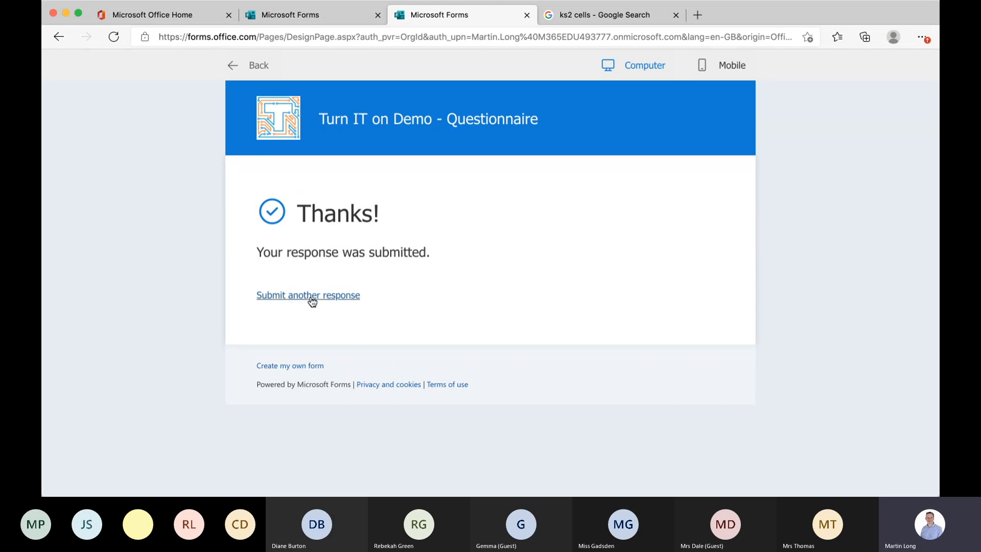
Step: Return from the preview to the form and examine the response summary for every question of the questionnaire
click(256, 65)
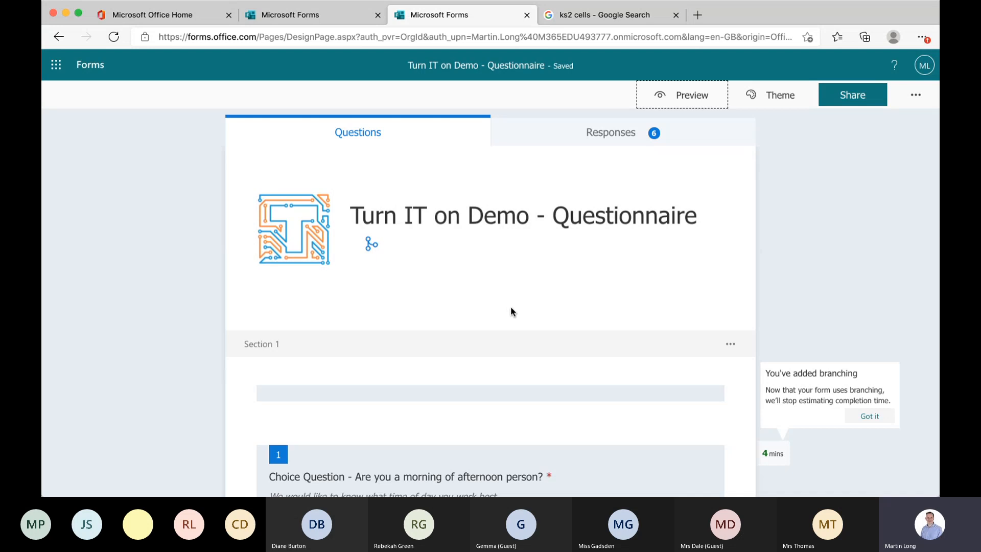
click(558, 136)
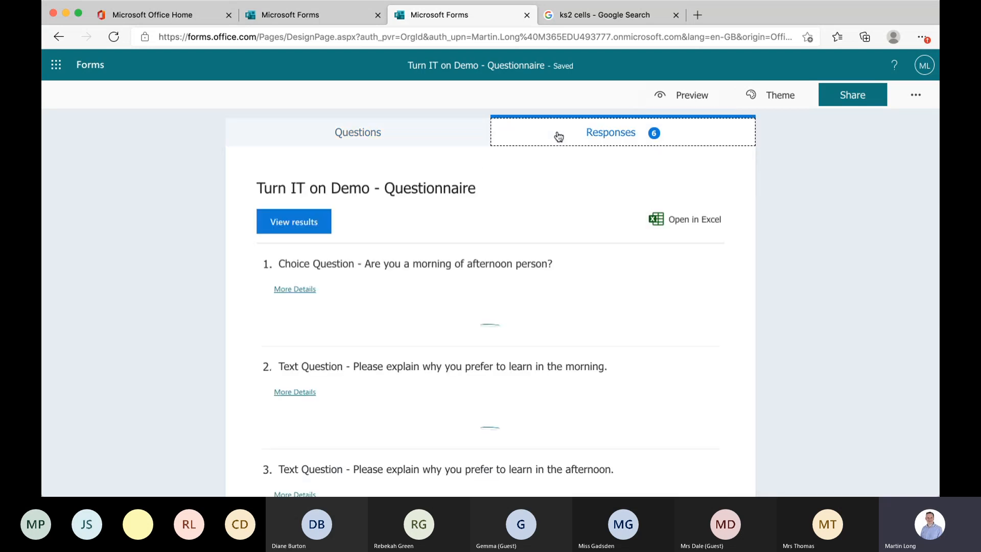
scroll(551, 278, down, 1)
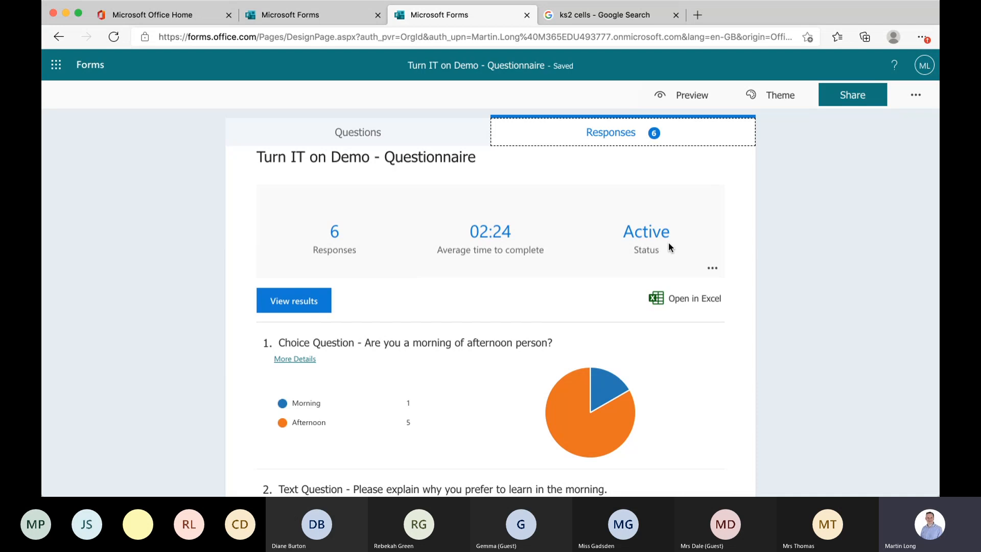
scroll(669, 243, down, 2)
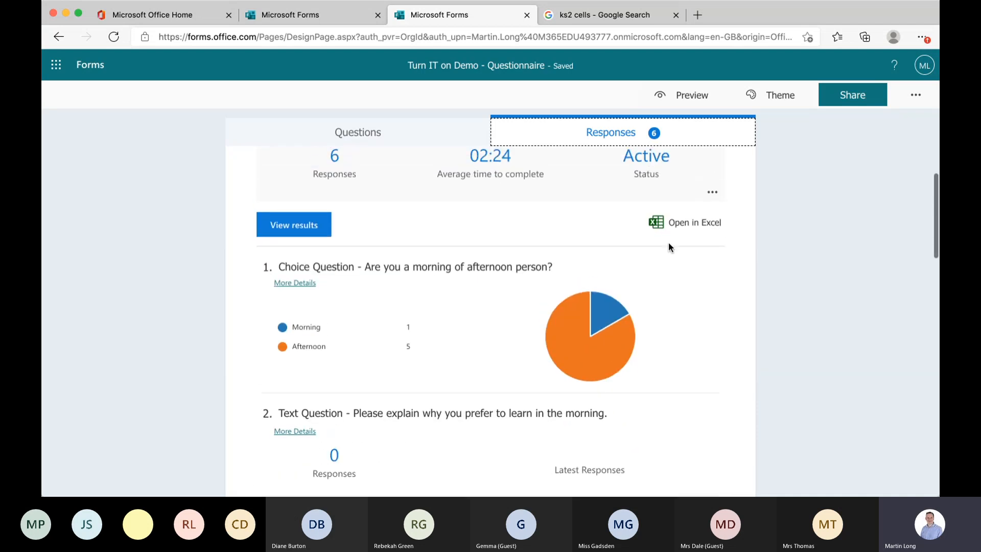
scroll(669, 242, down, 1)
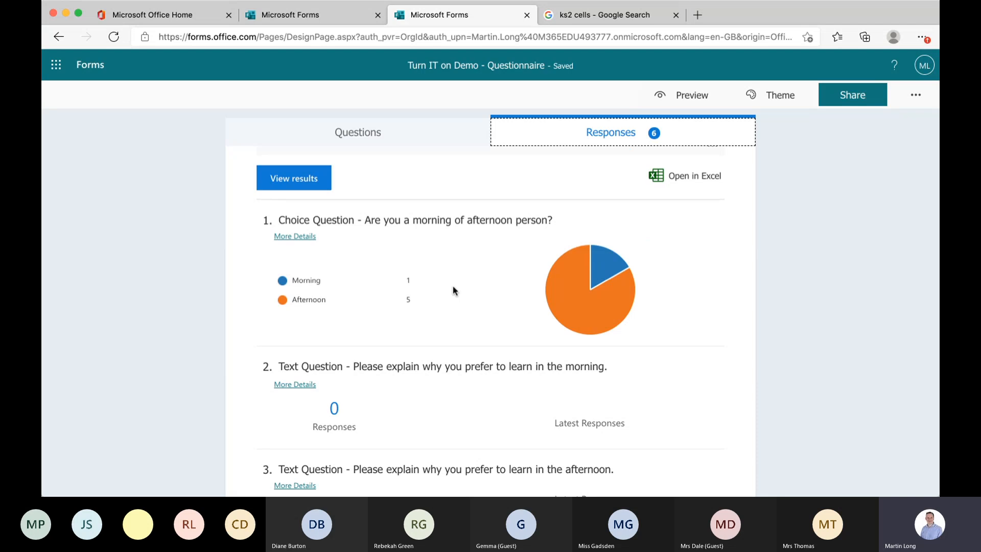
scroll(554, 319, down, 1)
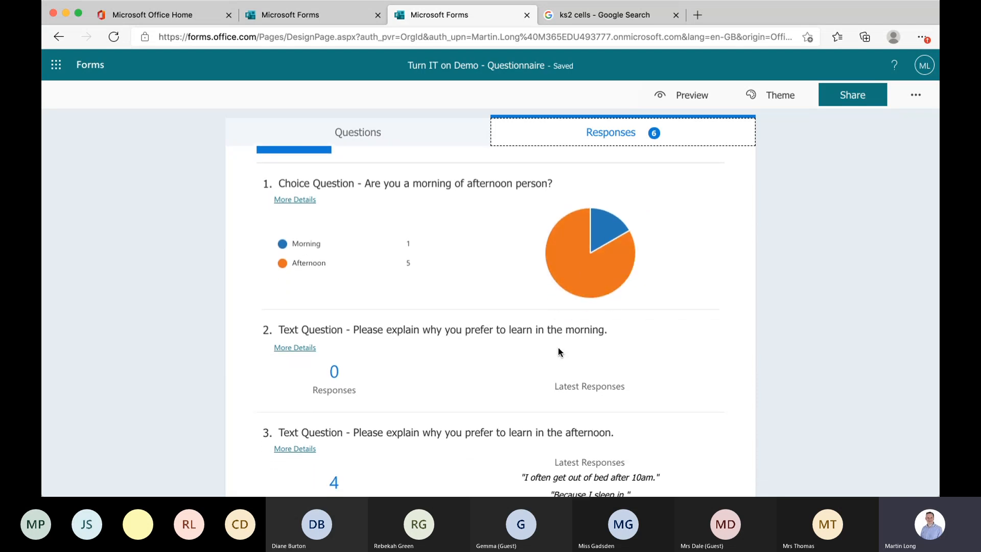
scroll(558, 348, down, 3)
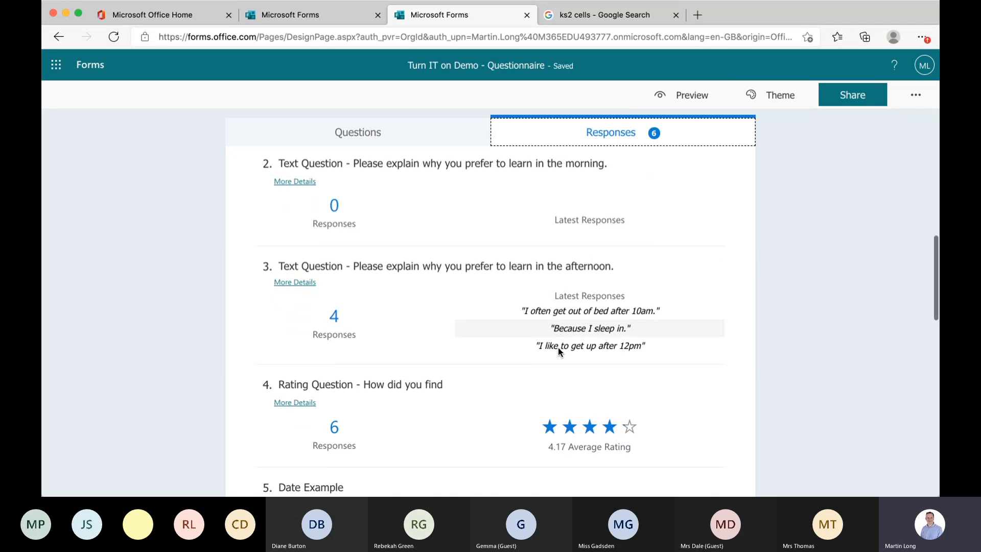
scroll(558, 351, down, 5)
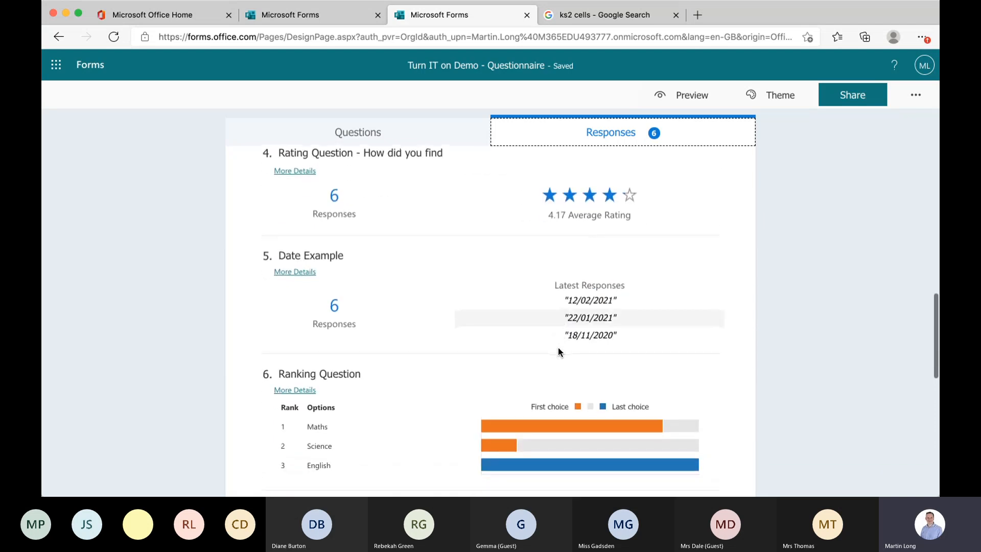
scroll(502, 339, down, 1)
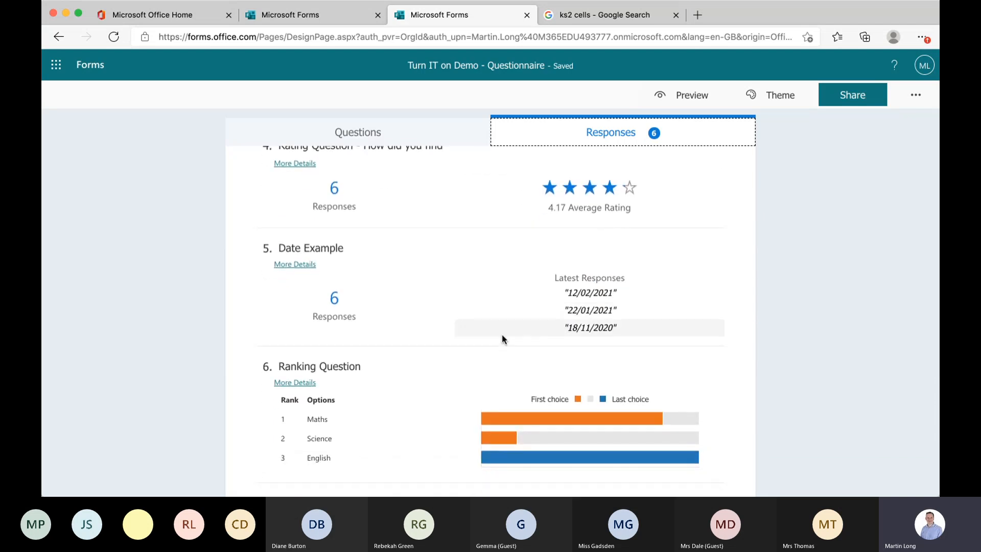
scroll(501, 339, down, 5)
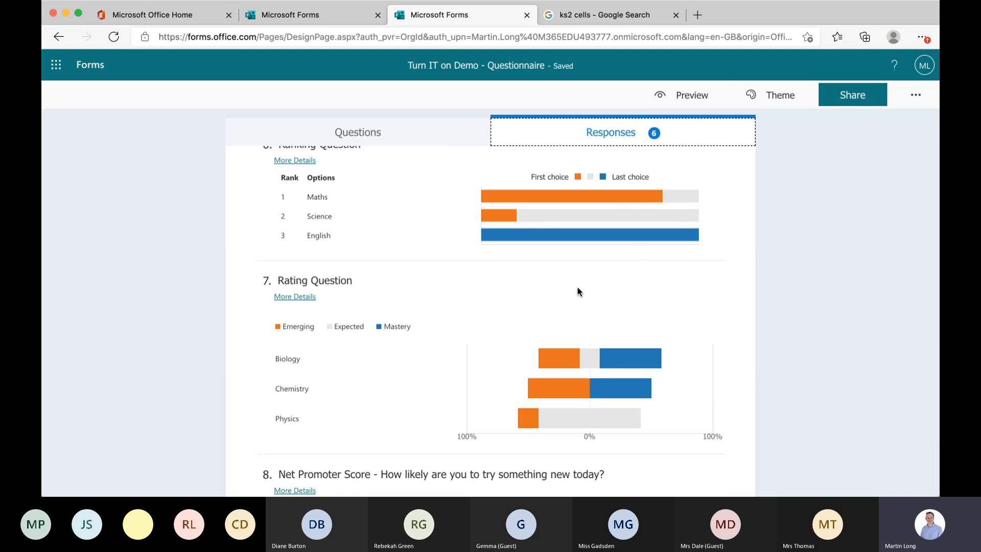
scroll(577, 292, down, 3)
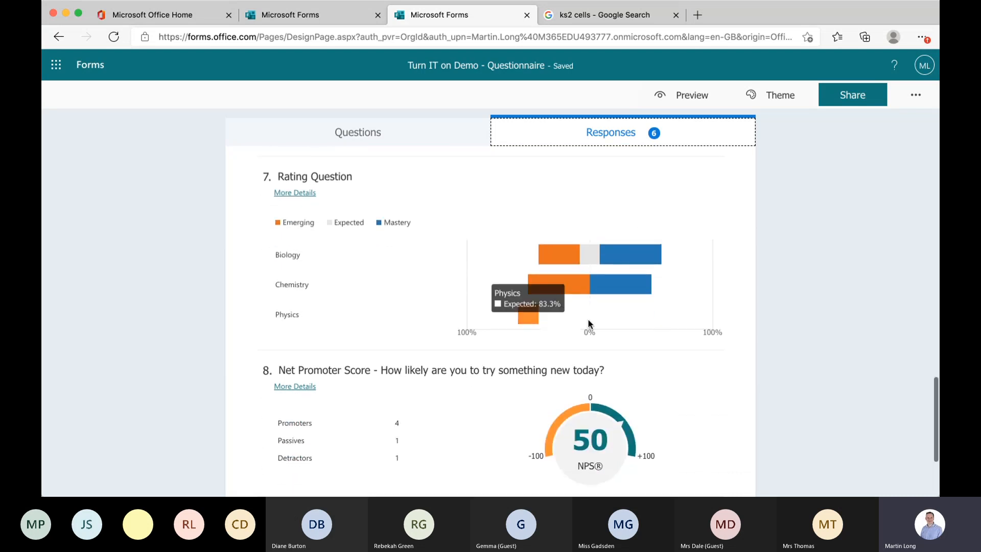
scroll(593, 333, down, 2)
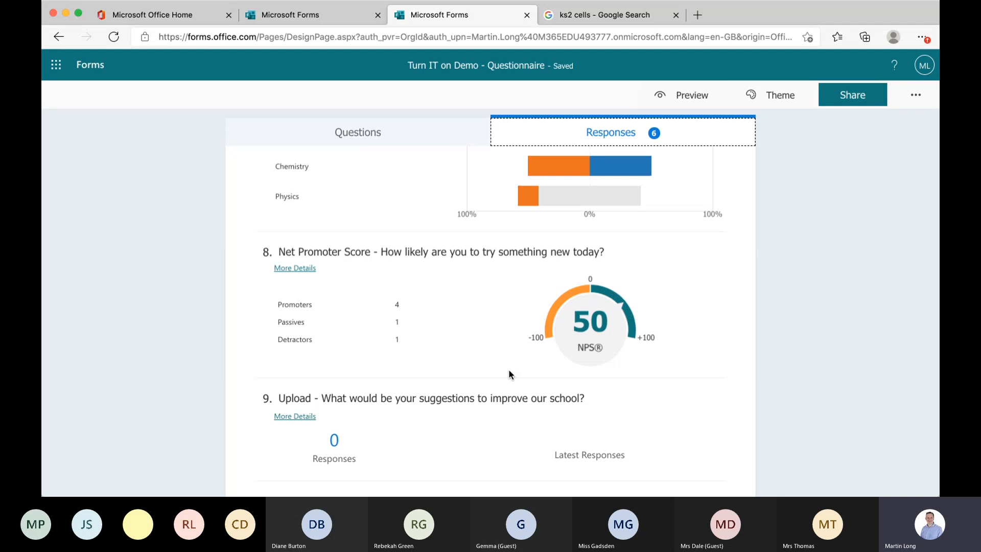
scroll(508, 369, down, 1)
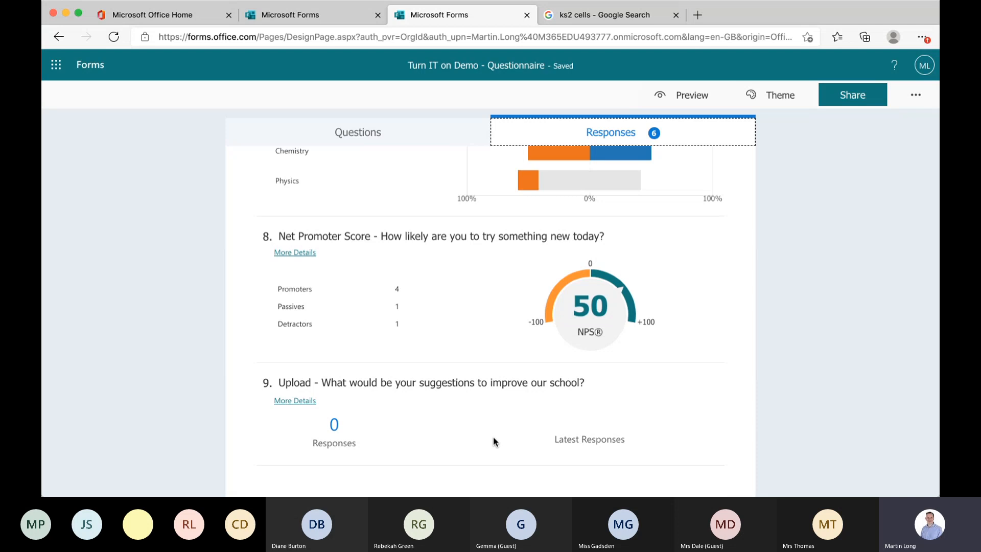
scroll(455, 412, up, 15)
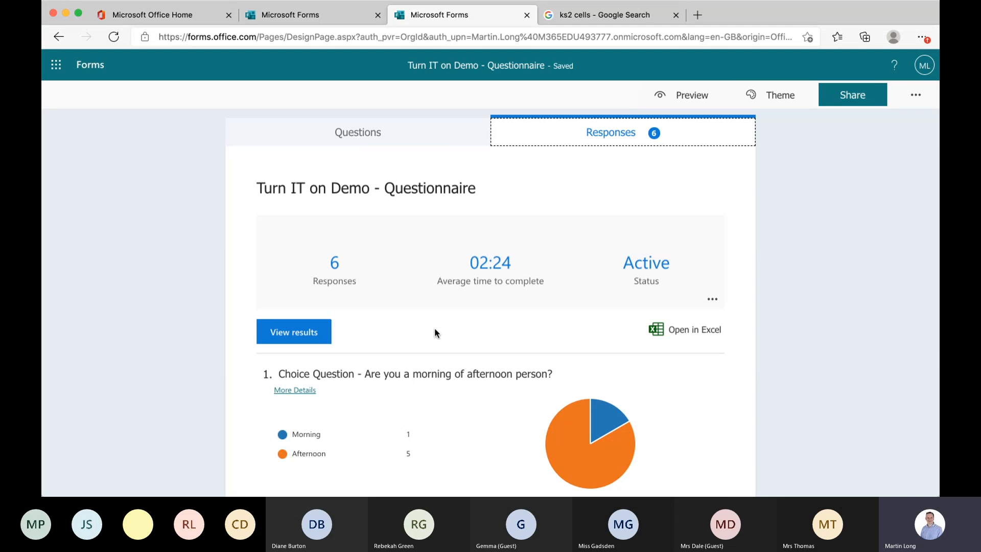
Step: View the individual results of respondents 3 and 5, and return to the response summary
click(286, 338)
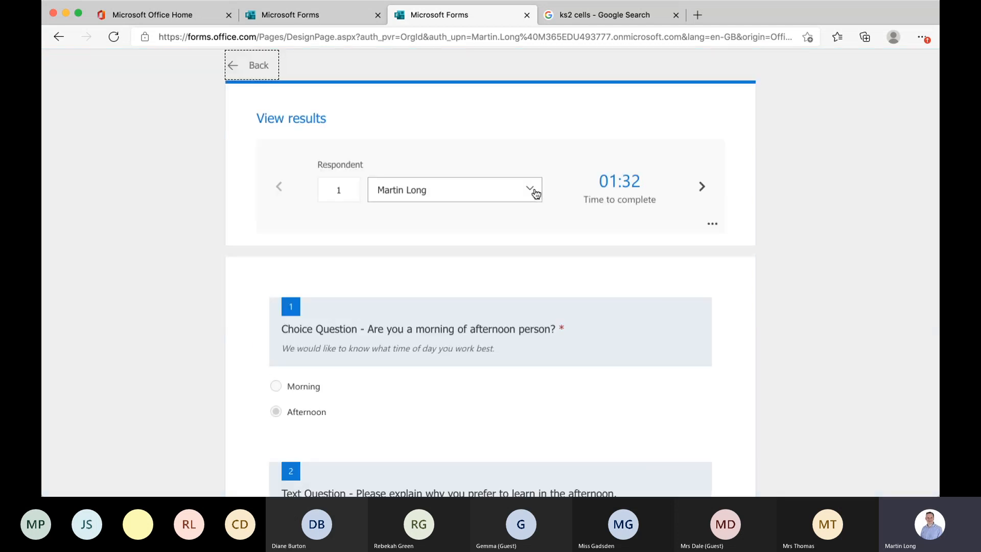
click(531, 192)
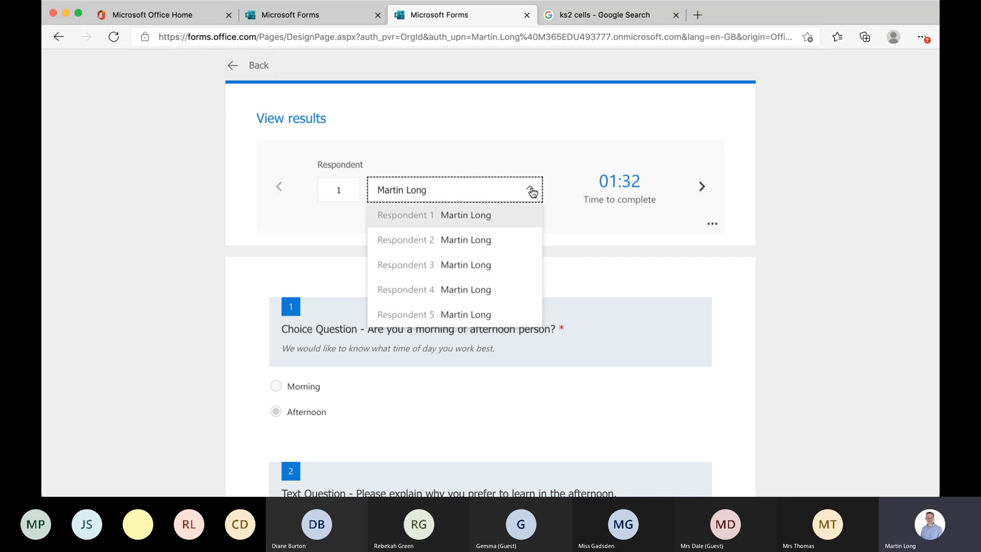
click(482, 265)
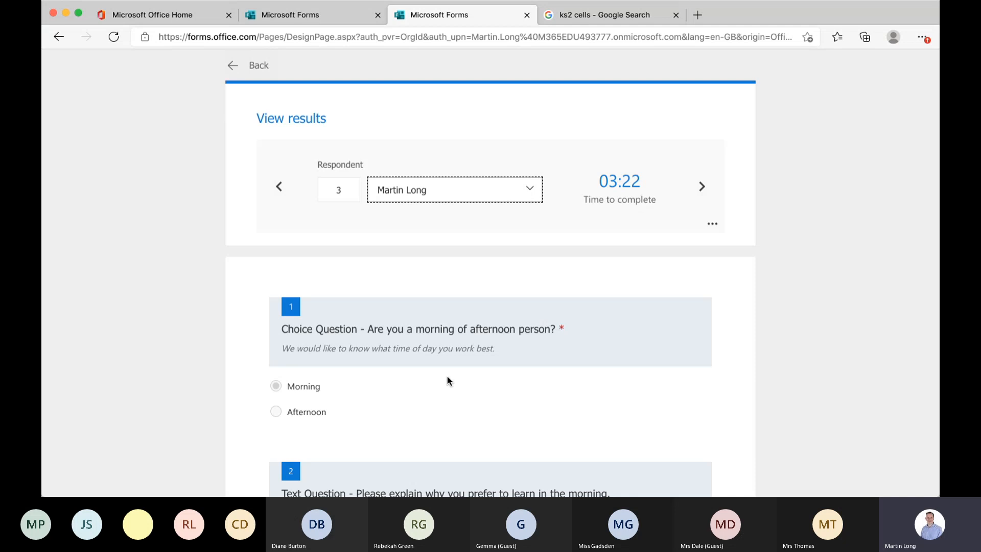
scroll(449, 388, down, 1)
scroll(450, 394, down, 3)
scroll(449, 394, up, 4)
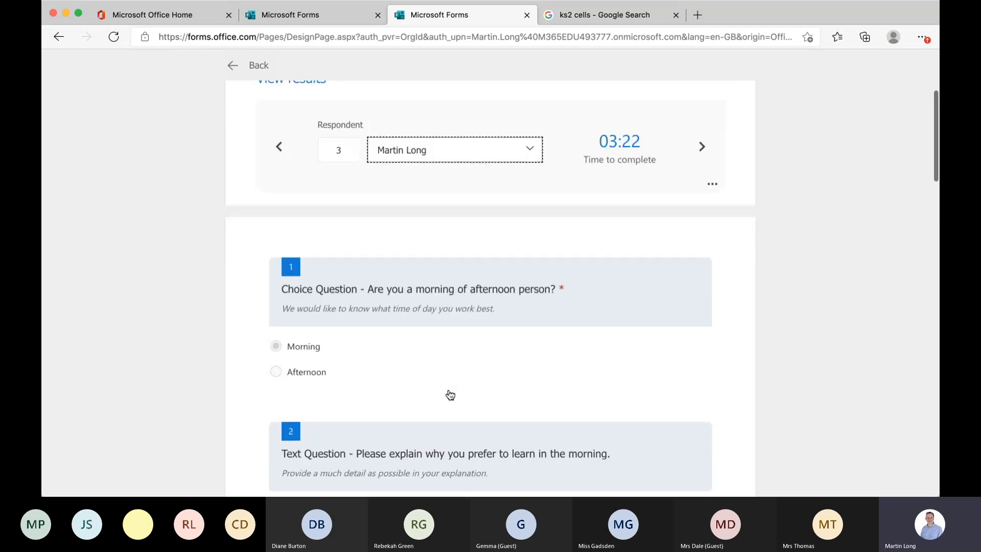
click(530, 190)
click(490, 264)
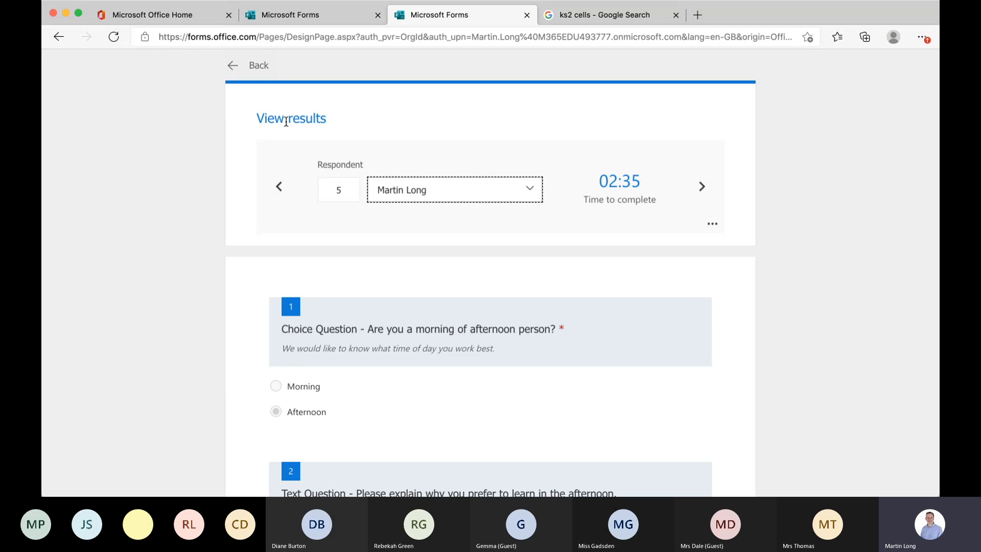
click(246, 61)
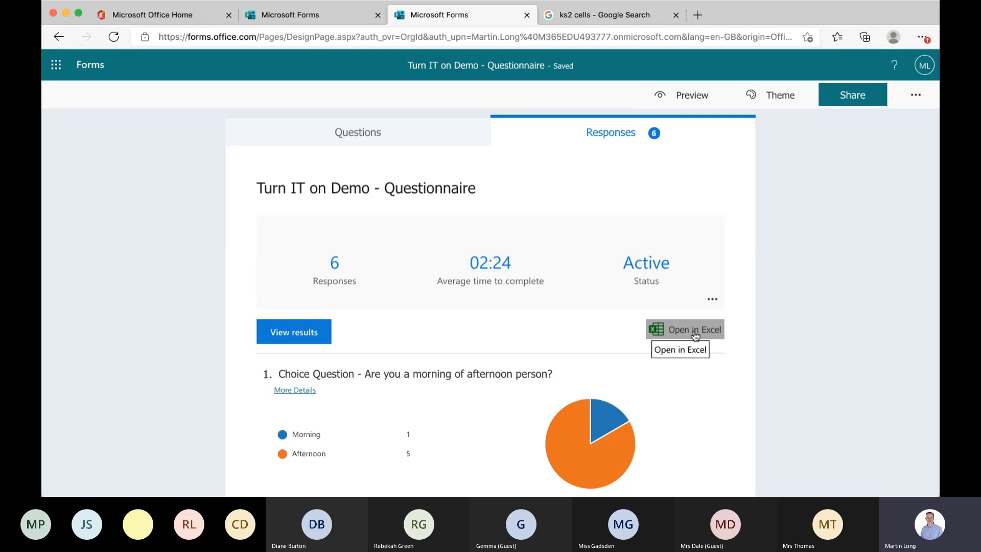
Step: Go back to the questionnaire's questions, open the form settings and review who can respond and the response options
click(430, 141)
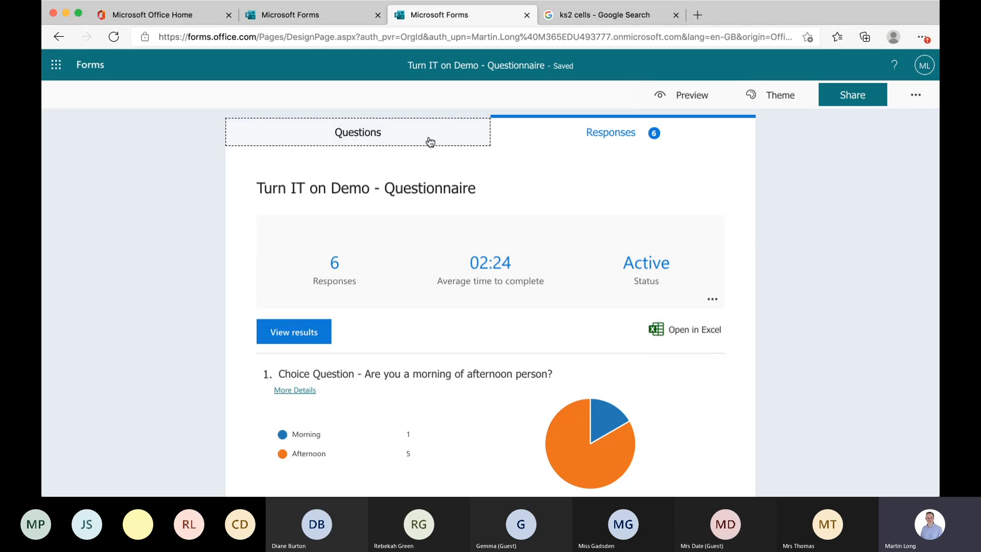
click(914, 95)
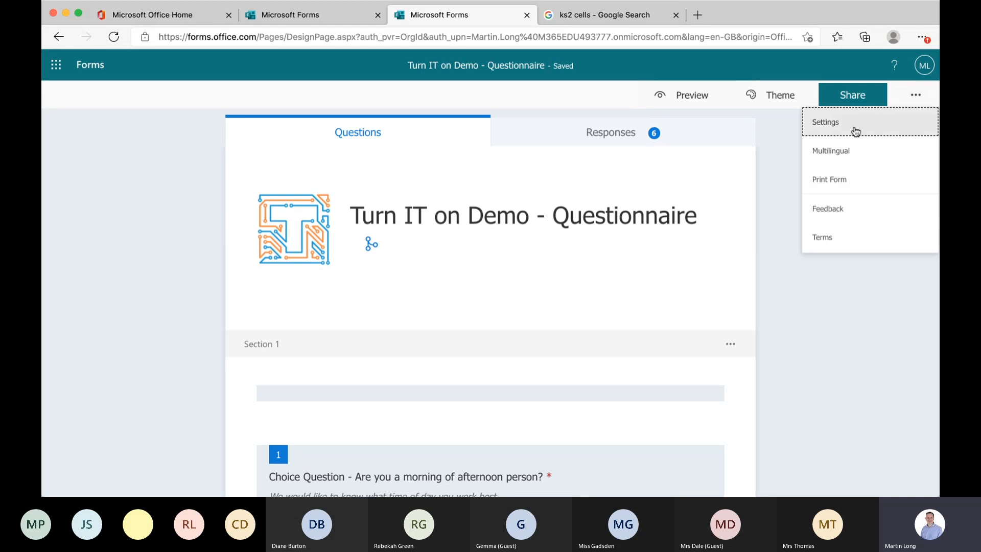
click(835, 121)
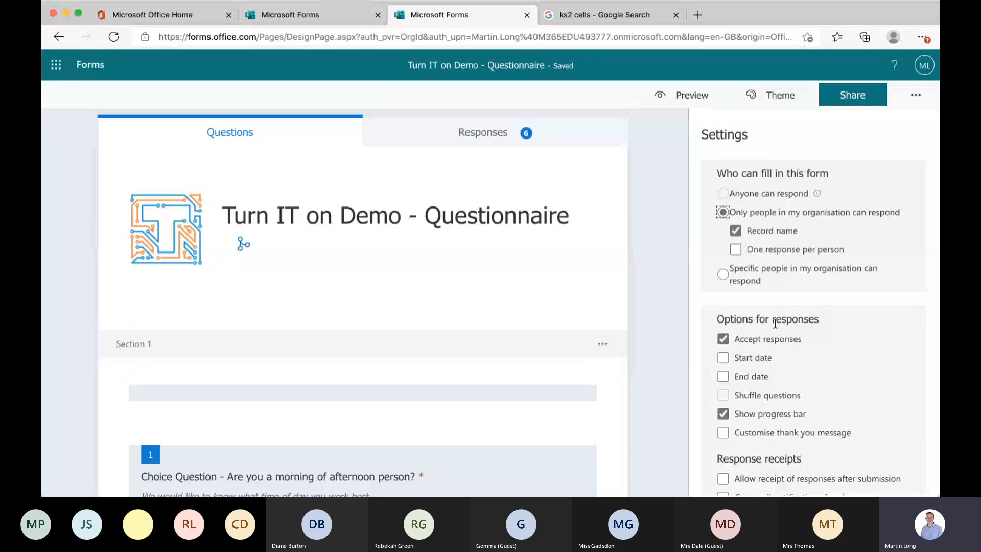
scroll(738, 307, down, 1)
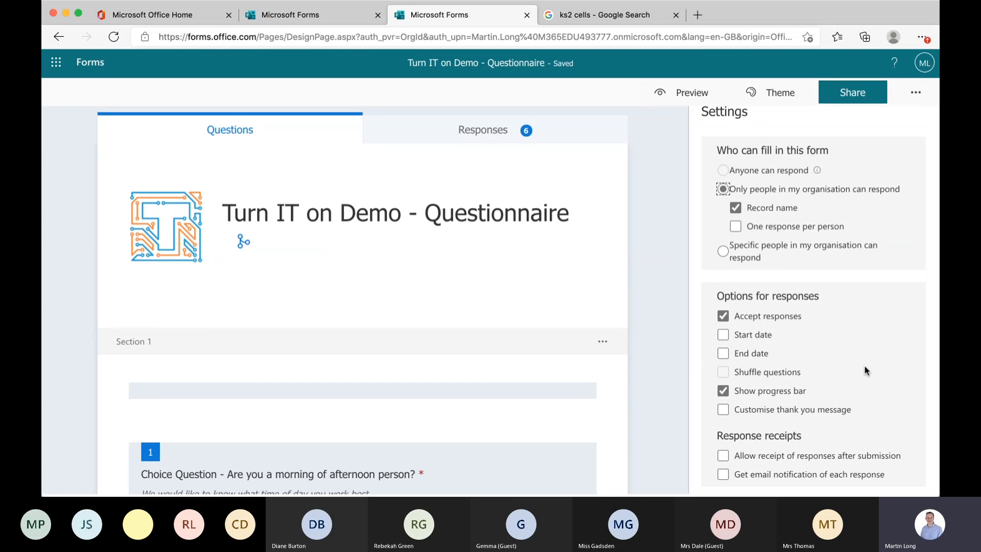
Step: Try out the start date, end date and customised thank you message options, and switch all three off again
click(723, 337)
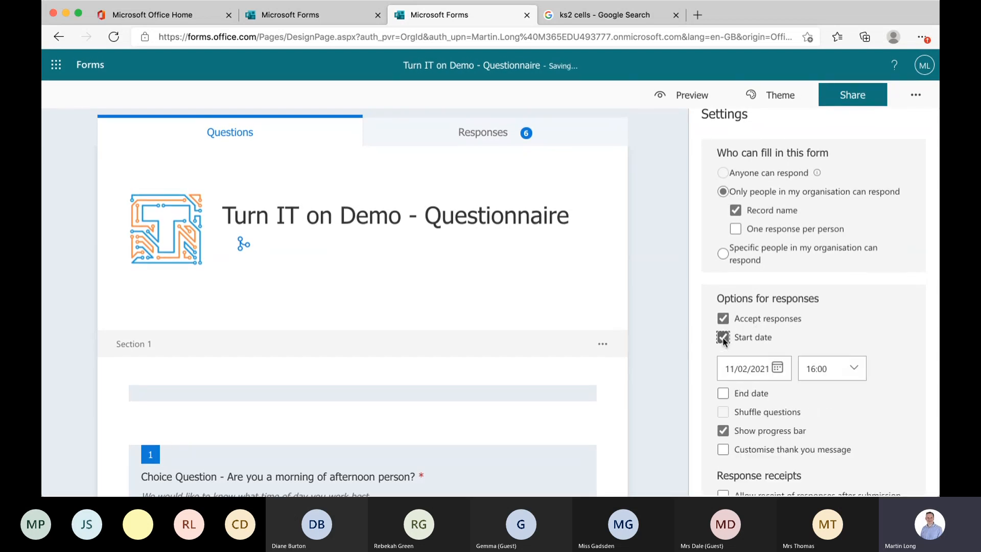
click(724, 392)
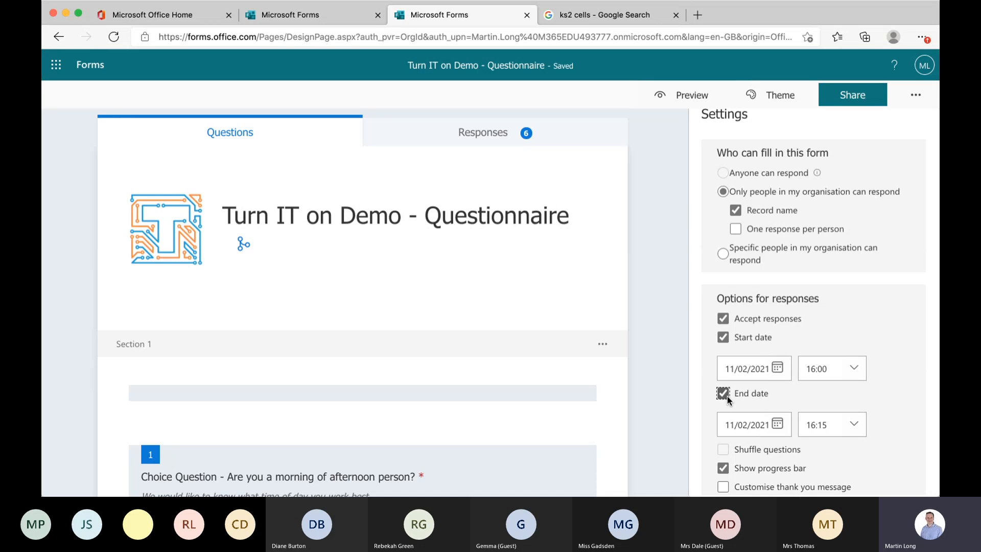
click(727, 396)
click(723, 336)
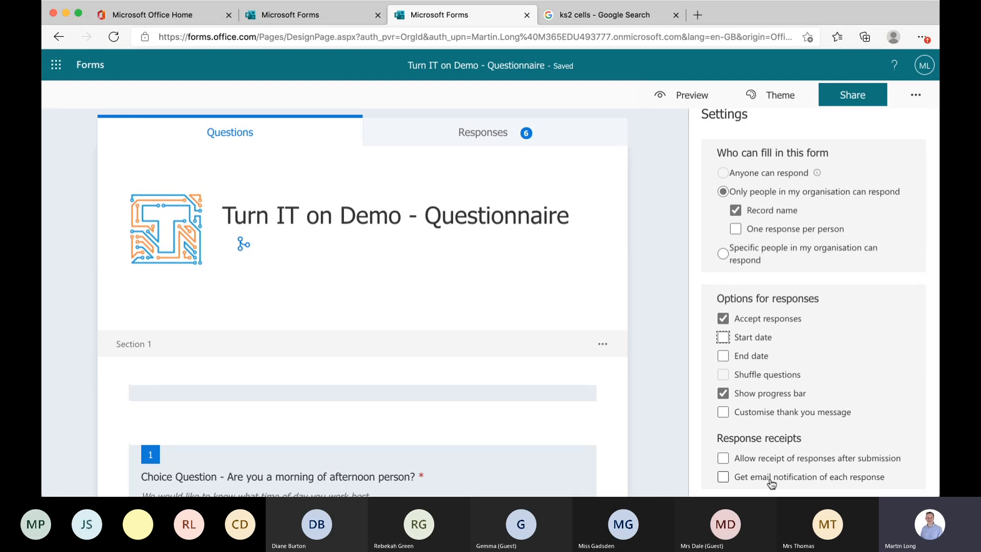
click(723, 411)
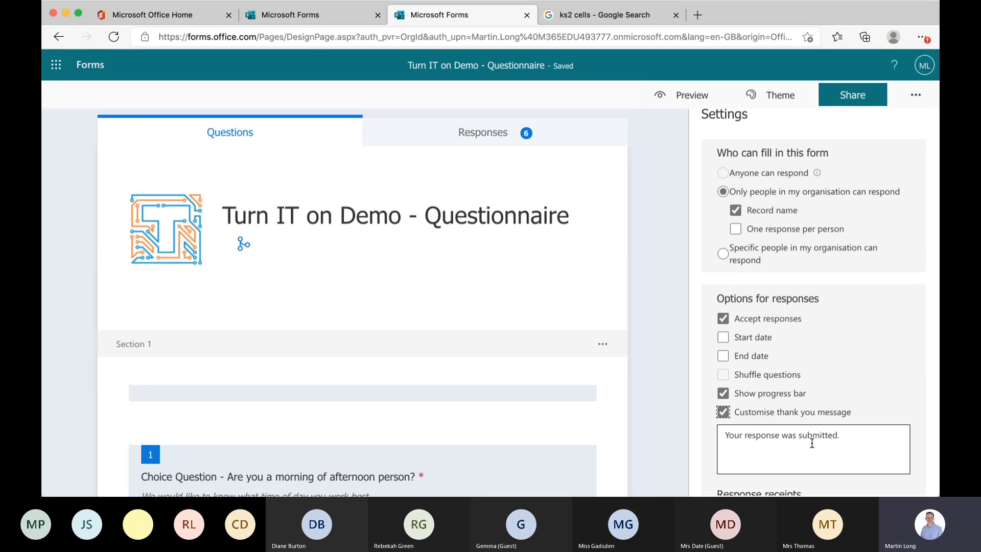
click(724, 412)
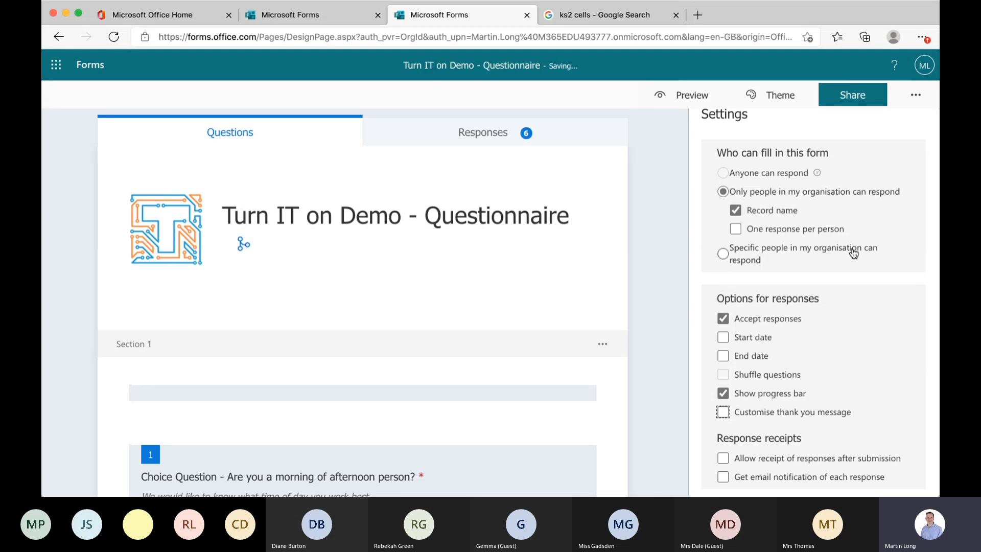
Step: Leave the form settings, check the form's further options, and view the additional options of text question 2 about learning in the morning
click(916, 95)
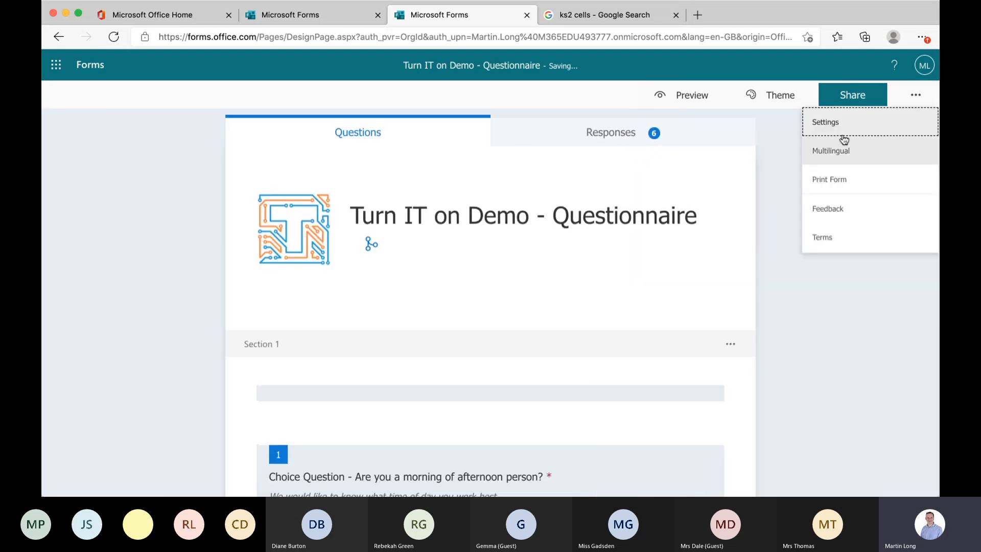
click(769, 188)
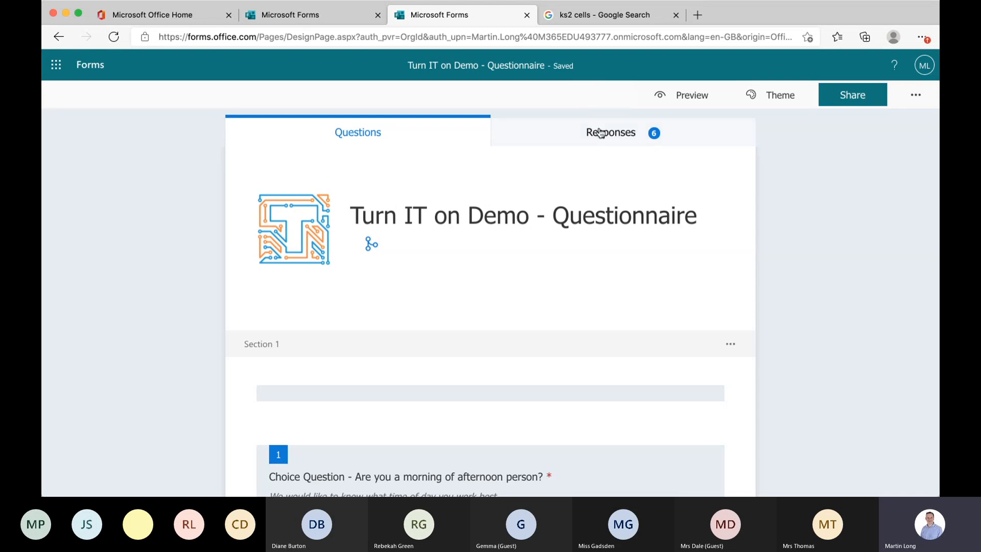
scroll(619, 290, down, 1)
scroll(619, 291, down, 5)
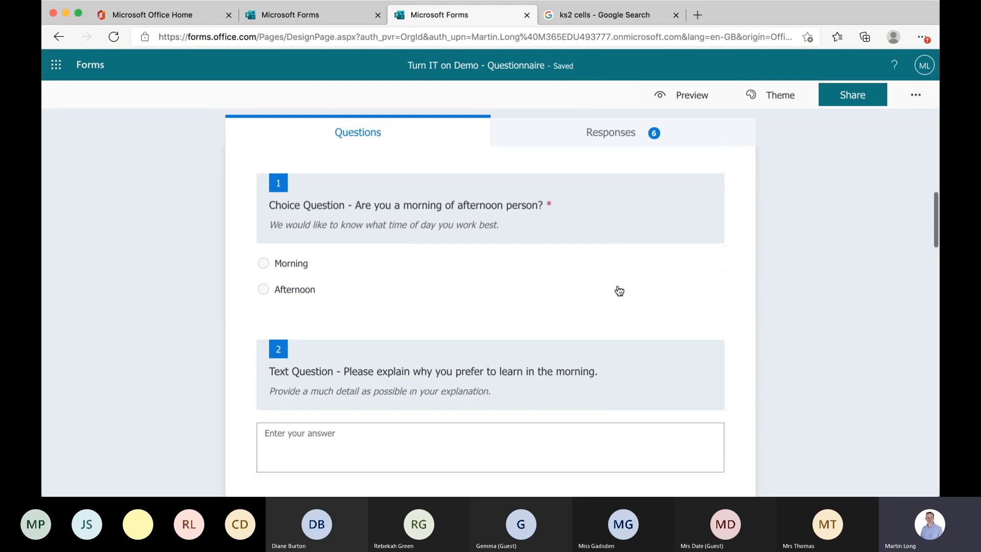
click(697, 400)
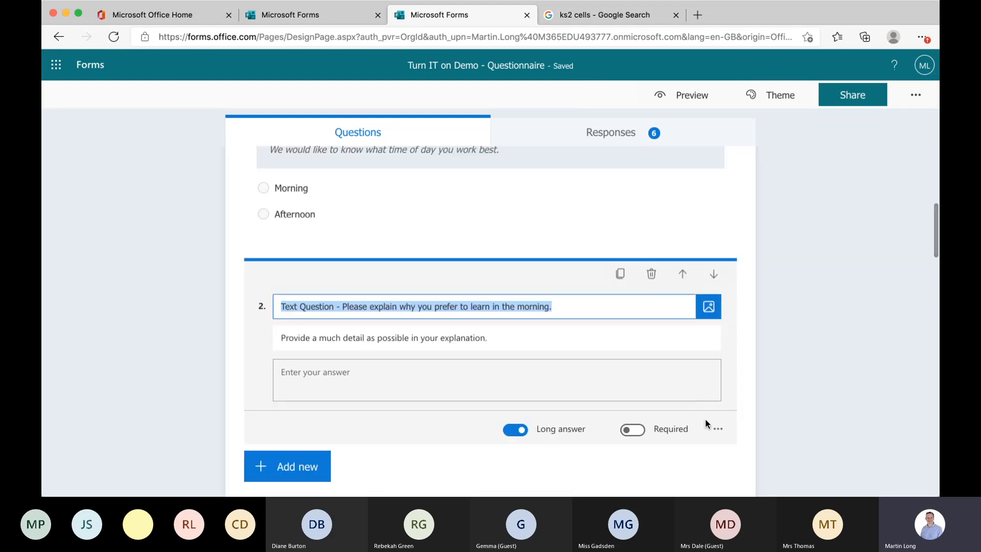
click(717, 434)
scroll(718, 434, down, 2)
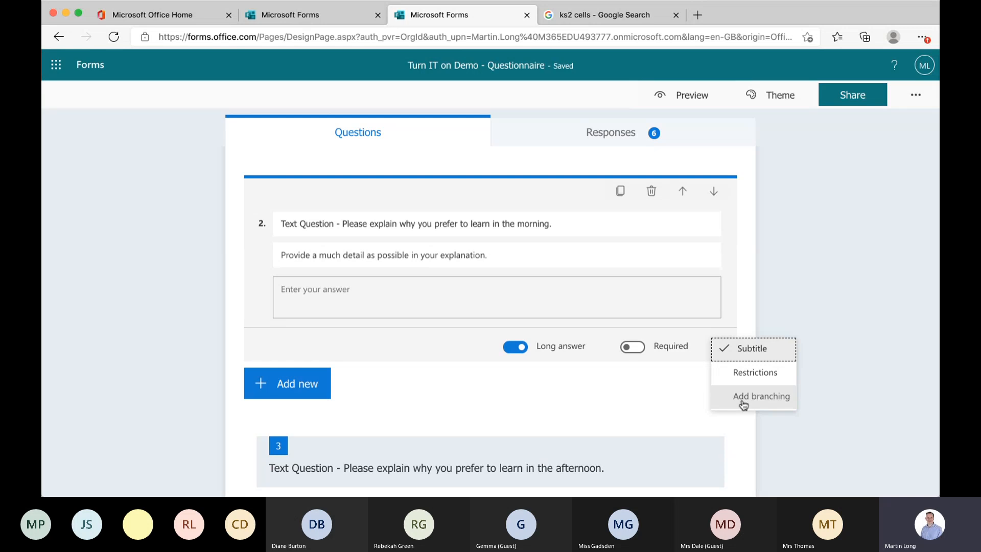
click(848, 265)
scroll(760, 291, up, 5)
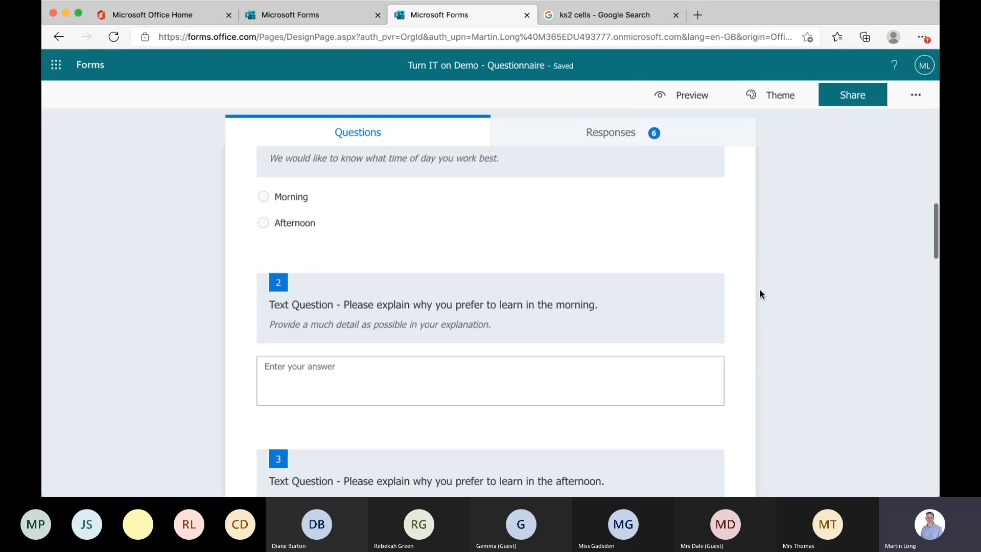
scroll(759, 295, up, 3)
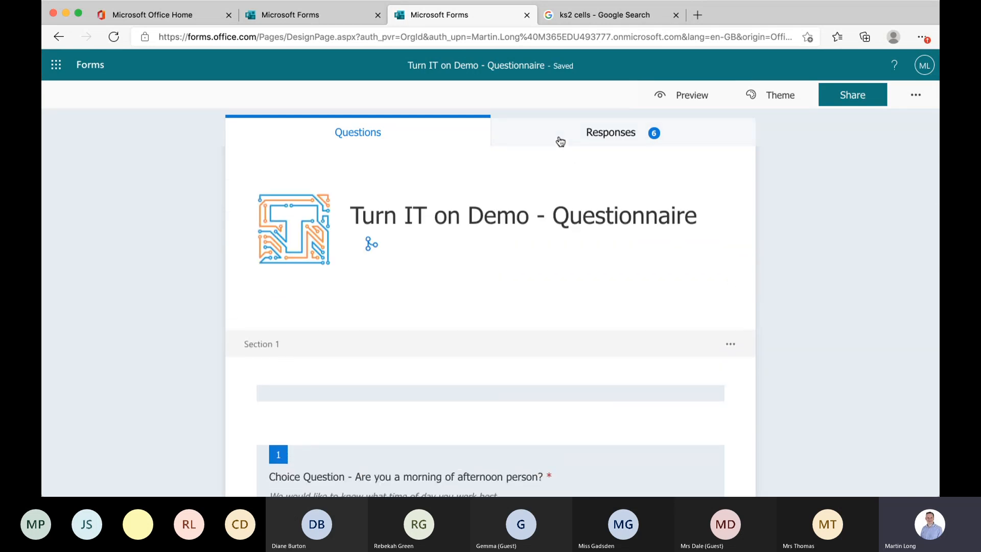
Step: Return to the list of forms, open Turn IT on Demo - Quiz and view its further options
click(89, 66)
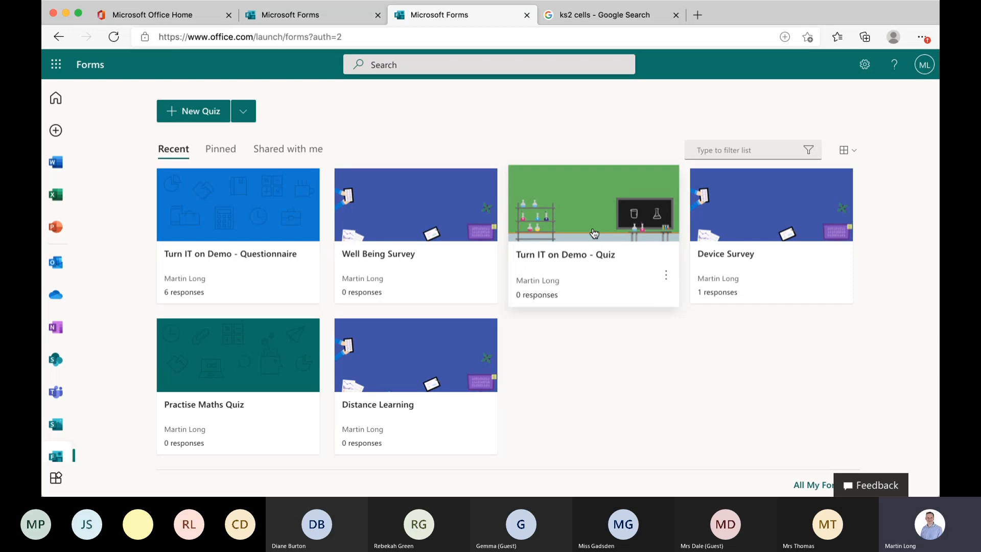
click(595, 200)
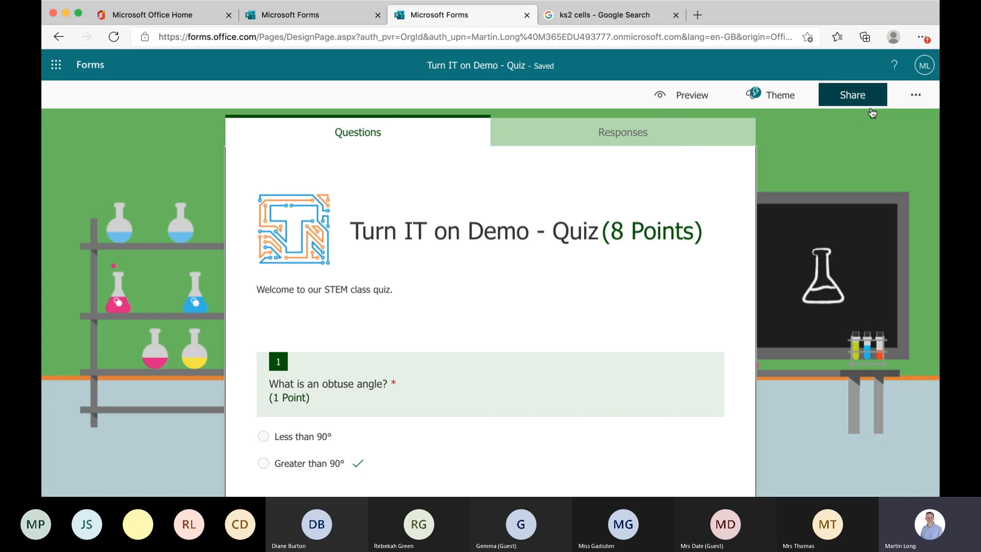
click(918, 98)
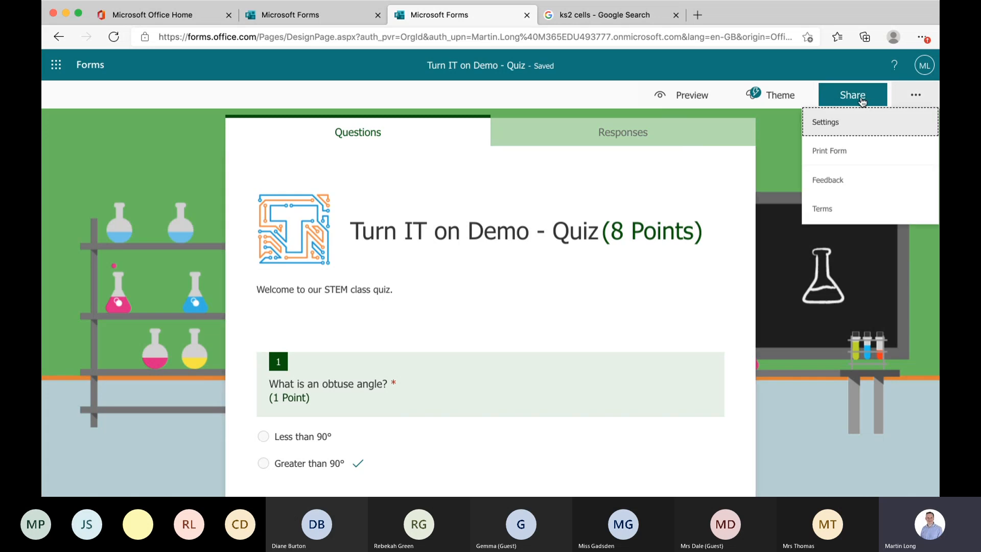
click(641, 73)
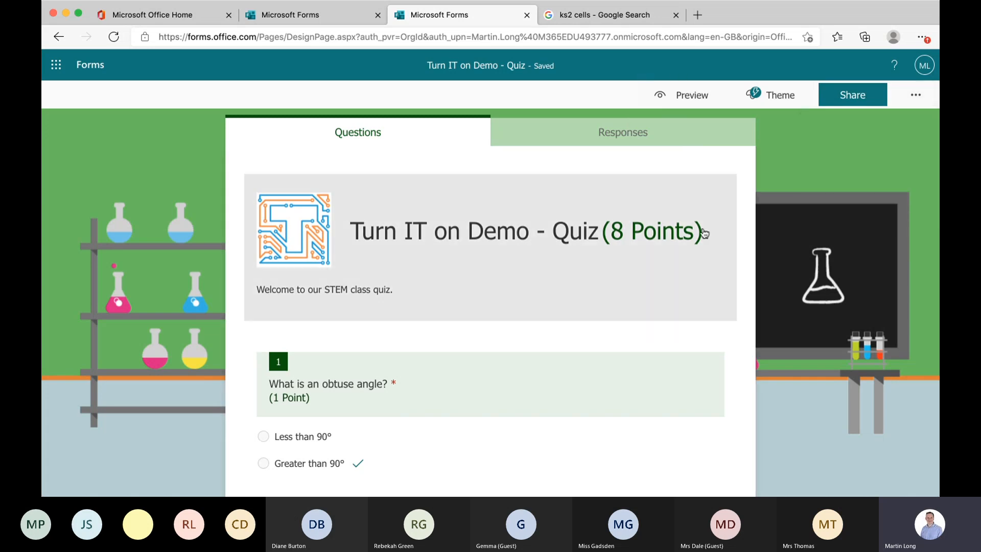
Step: Check the quiz's responses page, return to its questions and look over the title and first questions
click(575, 142)
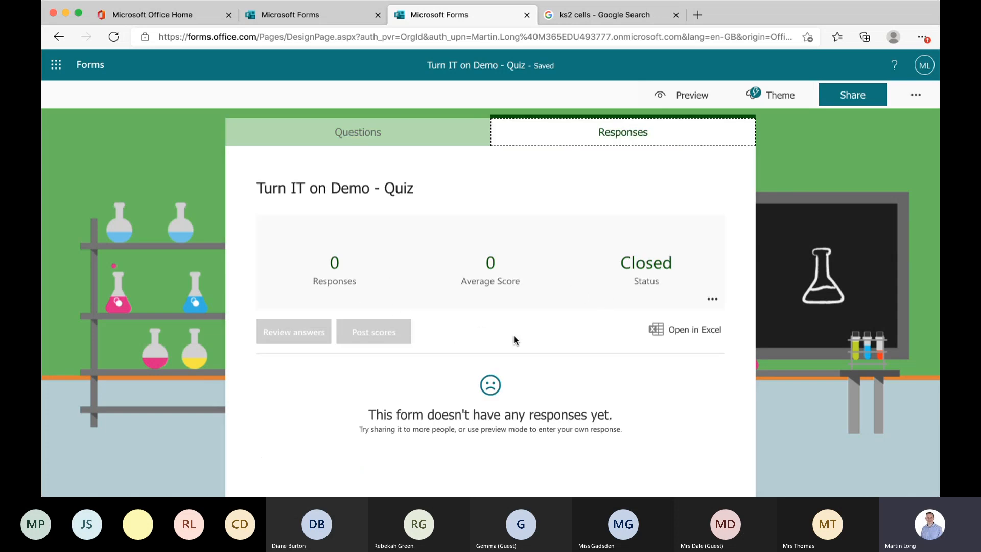
click(375, 132)
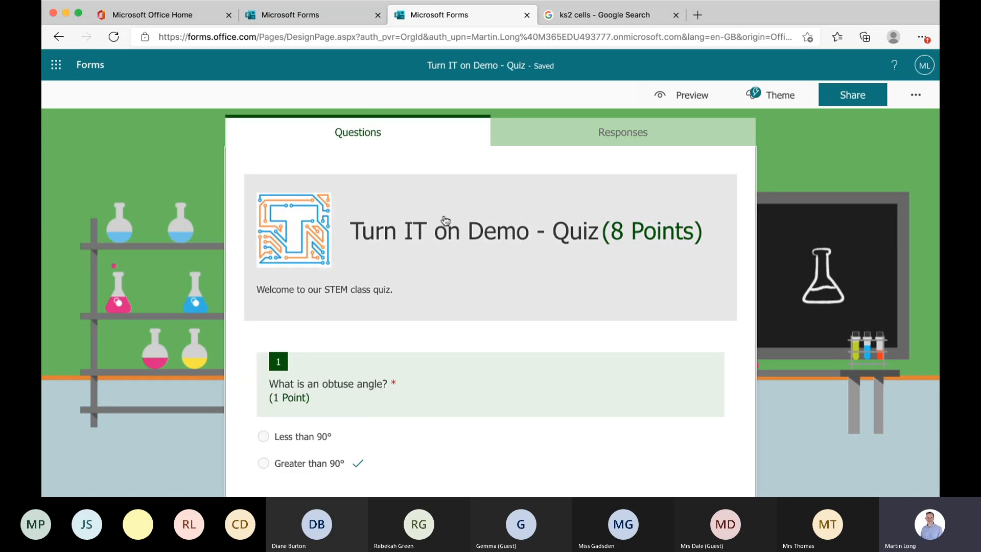
click(509, 245)
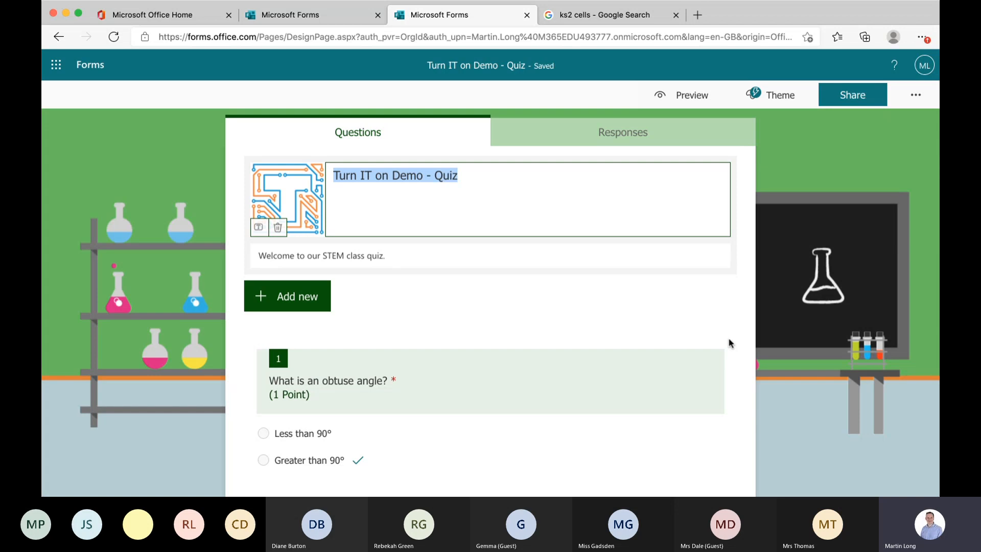
scroll(737, 344, down, 3)
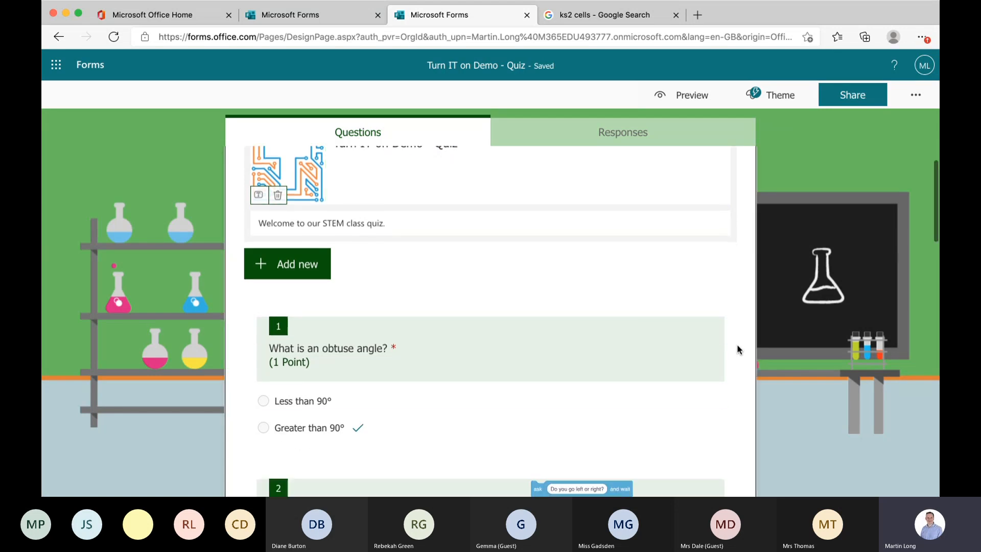
scroll(736, 344, down, 3)
scroll(737, 345, up, 3)
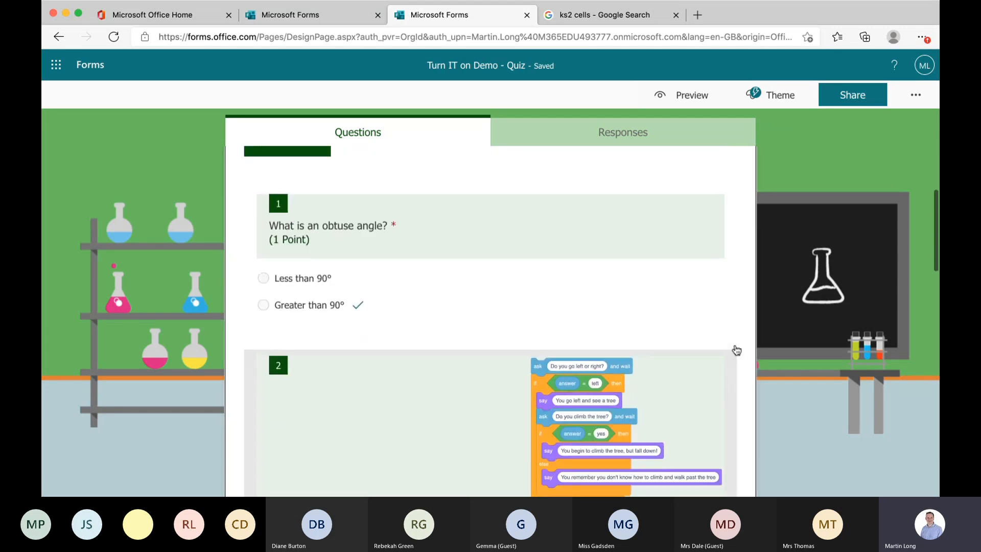
Step: In question 1, try marking "Less than 90°" as the correct answer and restore "Greater than 90°" as correct
click(654, 324)
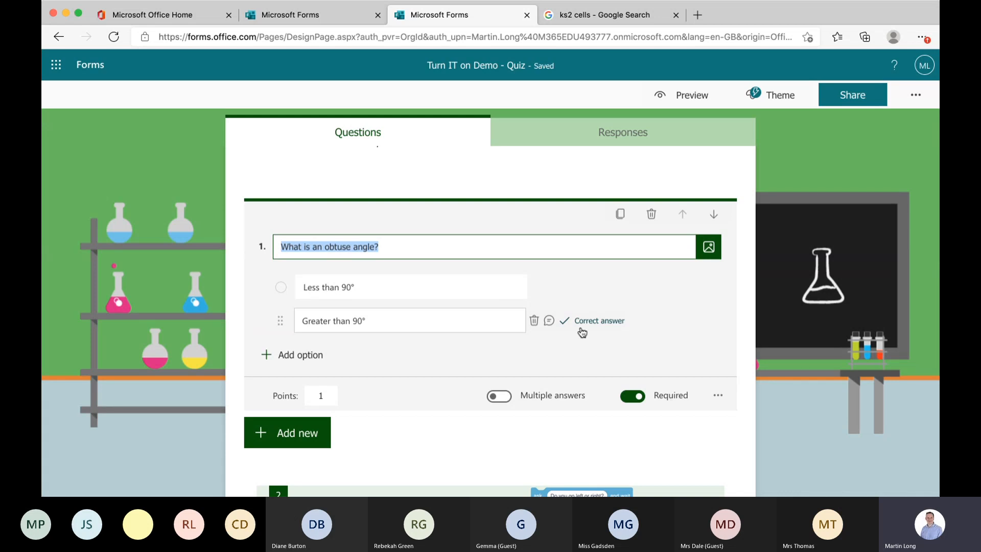
click(585, 321)
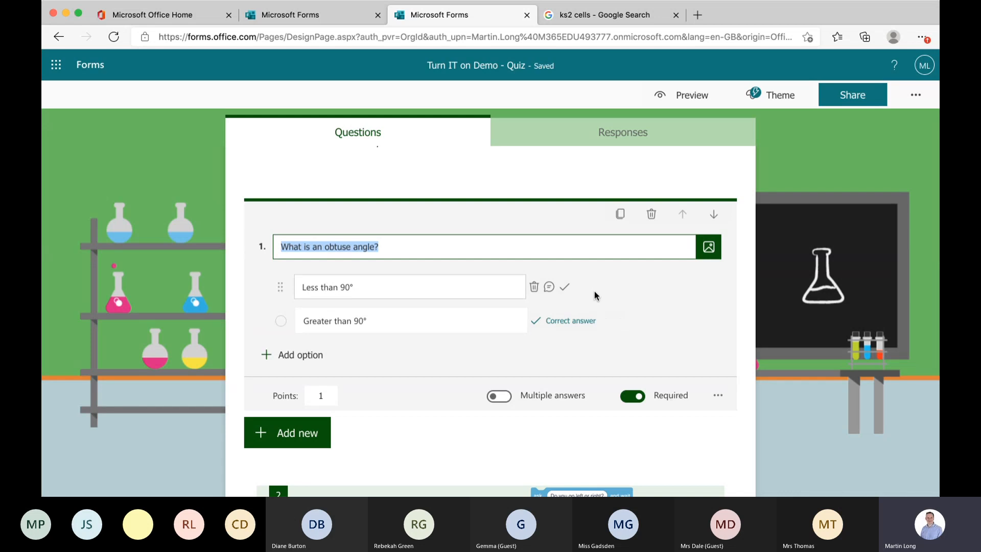
click(565, 287)
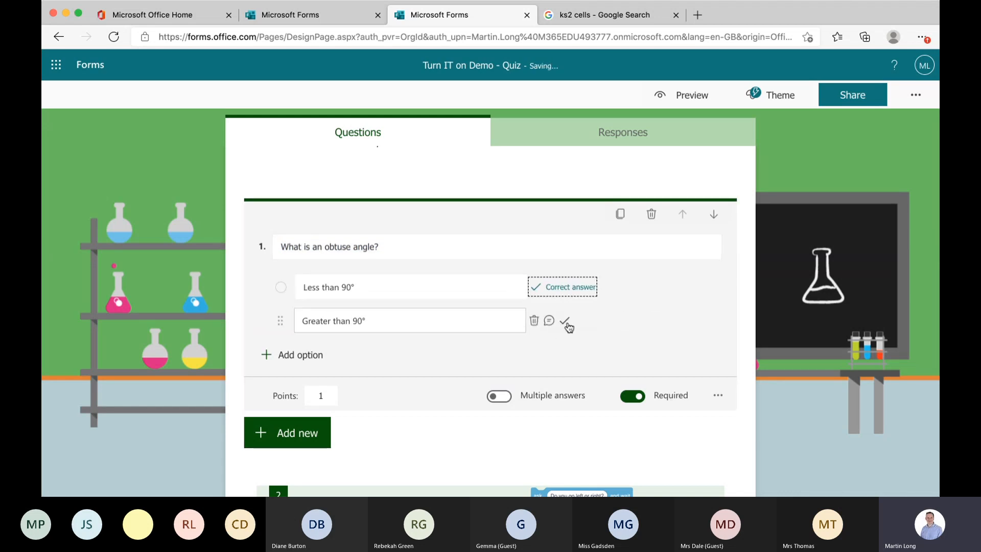
click(566, 323)
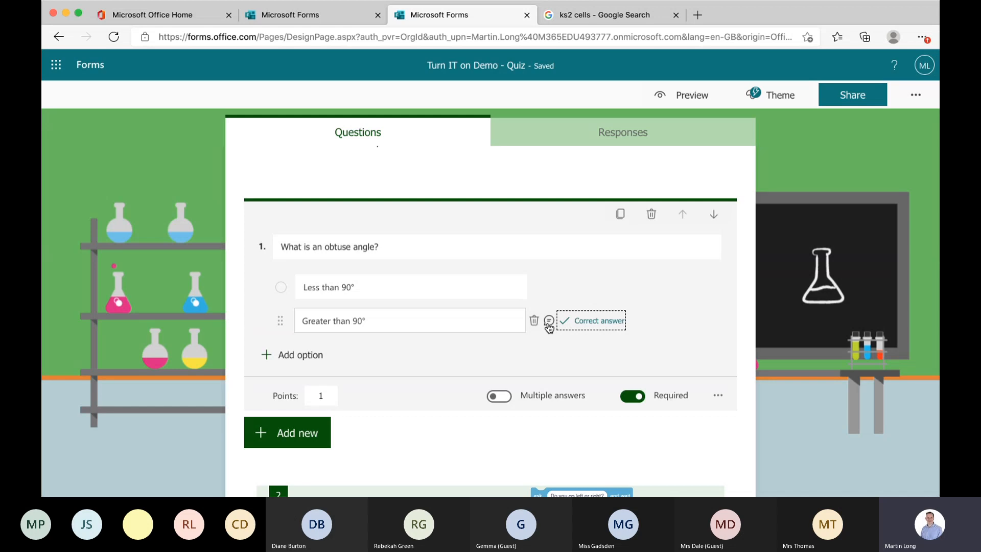
Step: Add the respondent message "Congratulations this correct for extension please visit:" to the "Greater than 90°" answer of question 1
click(549, 322)
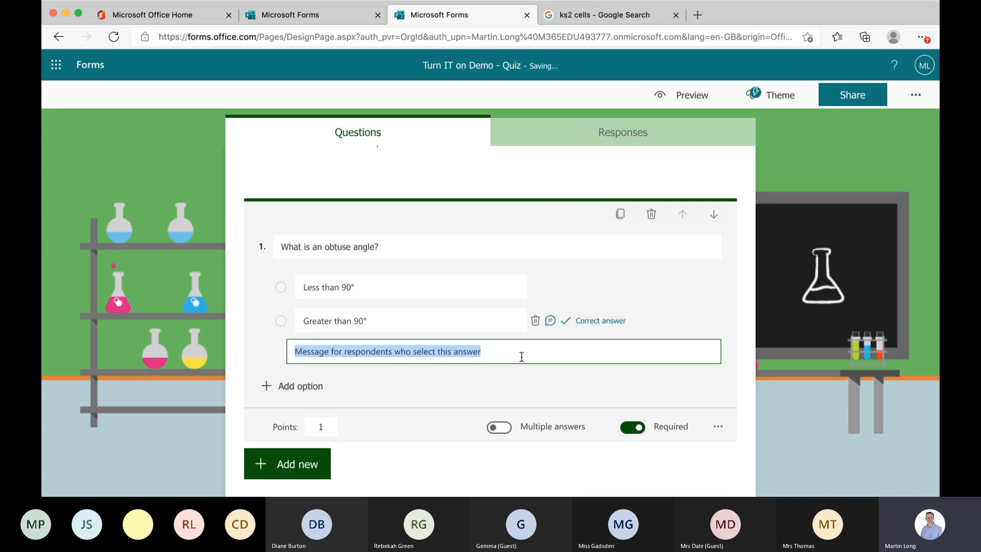
text(Con)
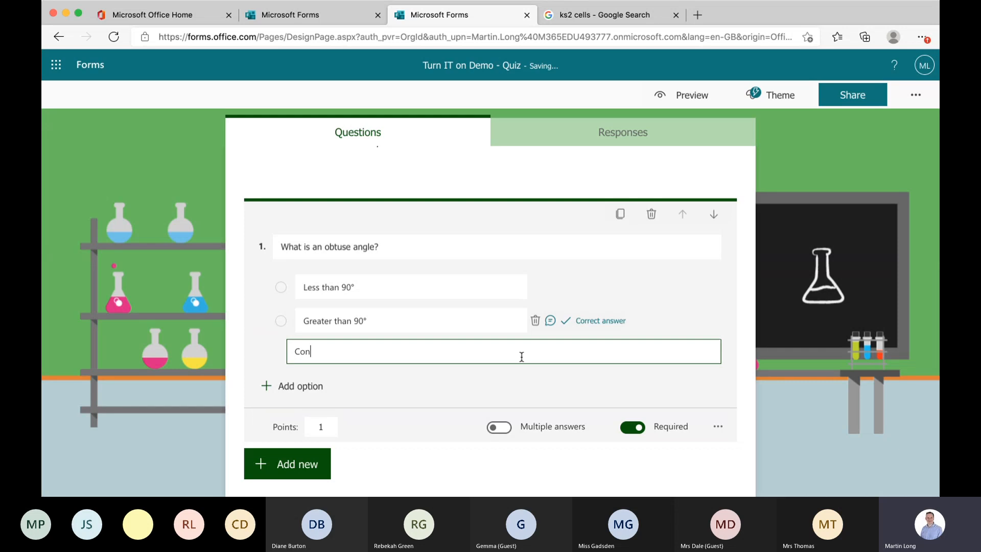
text(gratulations this correct for ext)
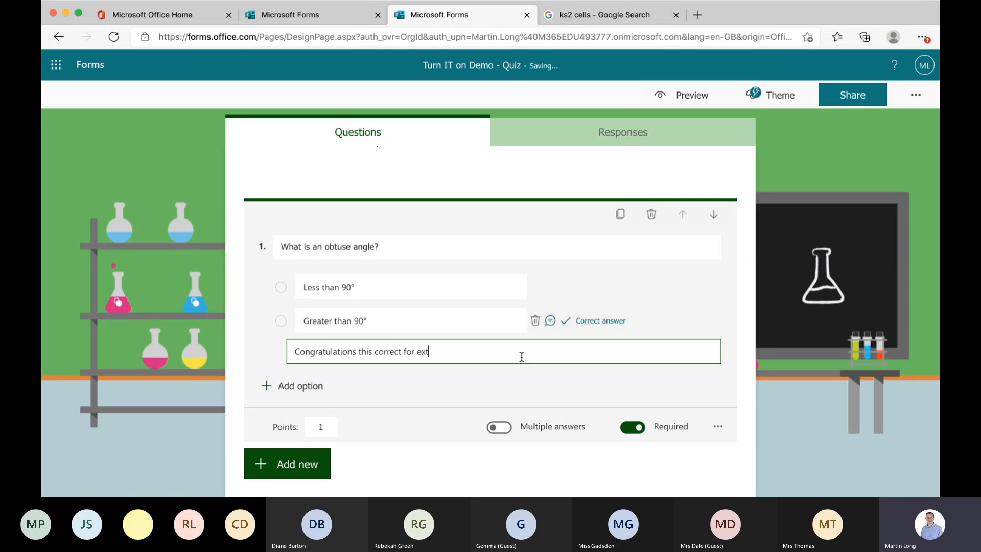
text(ion please visit)
key(Left)
key(Left)
key(Left)
key(Left)
key(Left)
key(Left)
key(Left)
key(Left)
key(Left)
key(Left)
key(Left)
key(Left)
key(Left)
key(Left)
key(Left)
key(Left)
key(Left)
text(ens)
click(669, 306)
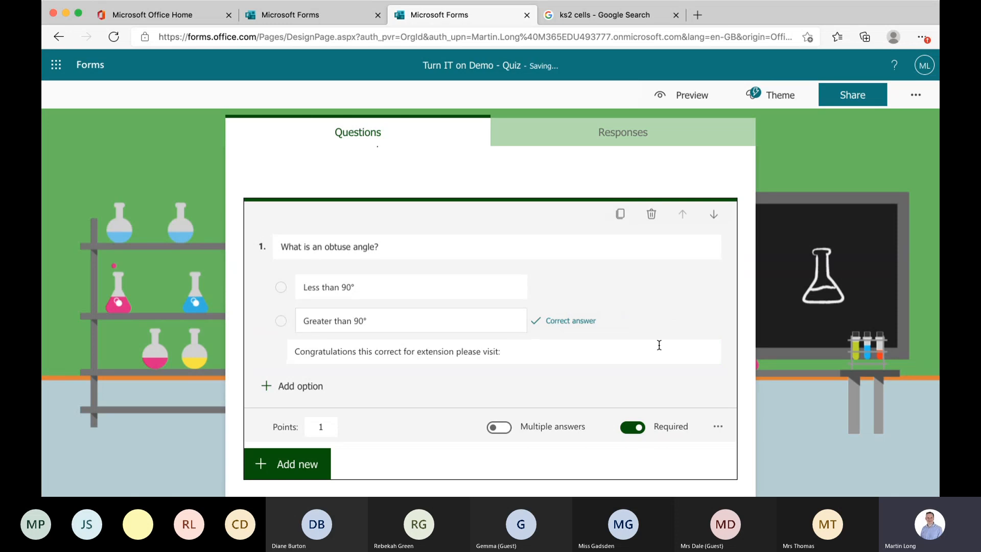
Step: Review question 1's points and answer options, and open question 2 about the algorithm to examine its picture and settings
scroll(656, 345, down, 1)
scroll(656, 345, down, 2)
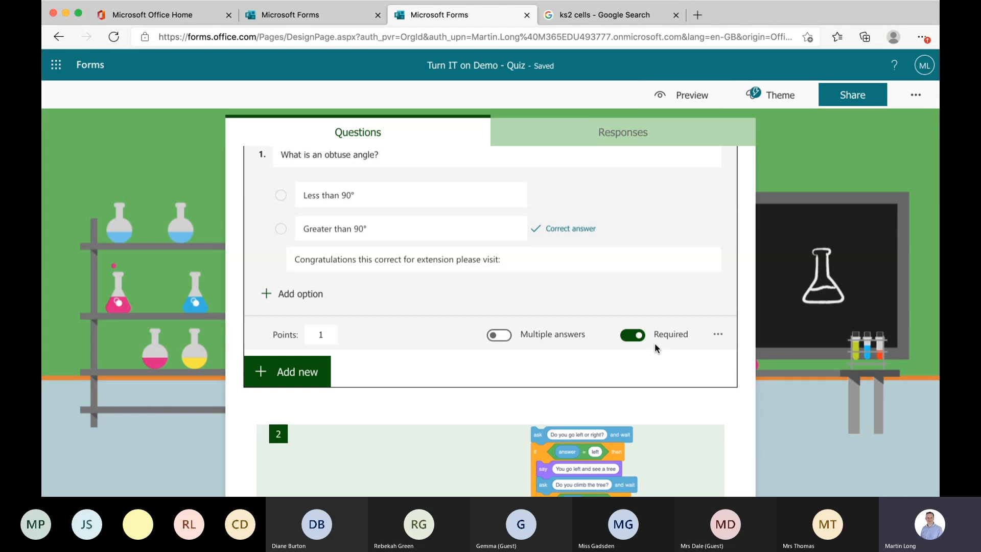
scroll(656, 345, up, 1)
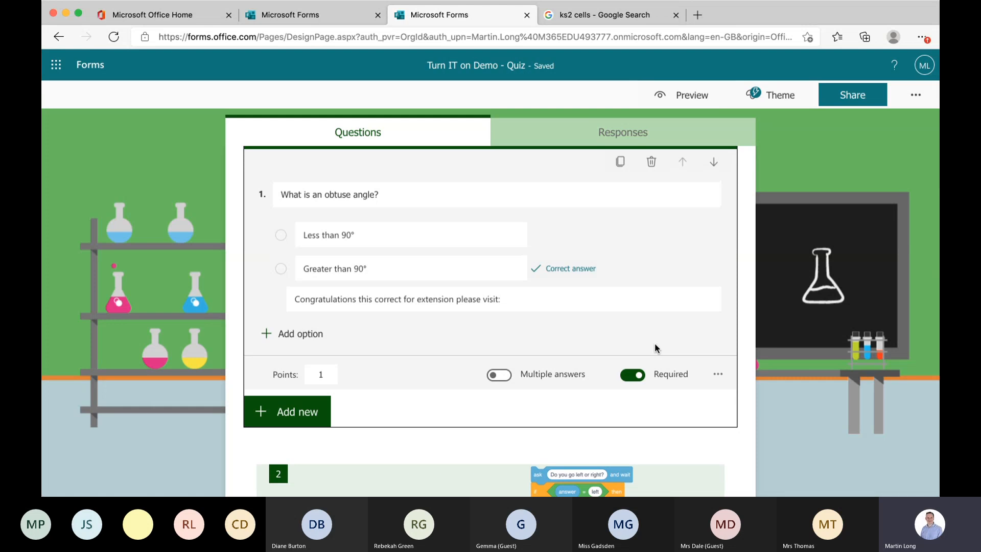
scroll(655, 347, up, 2)
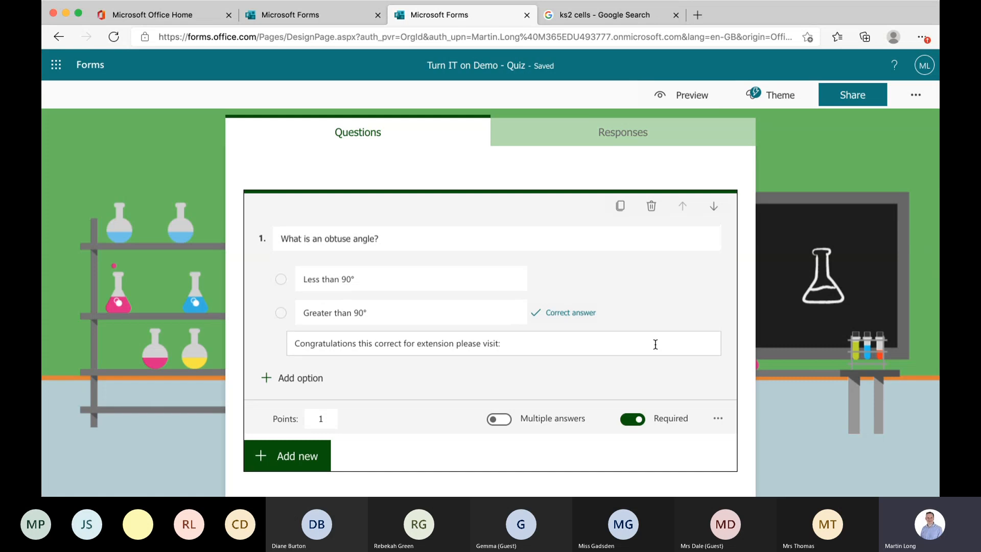
scroll(655, 343, down, 2)
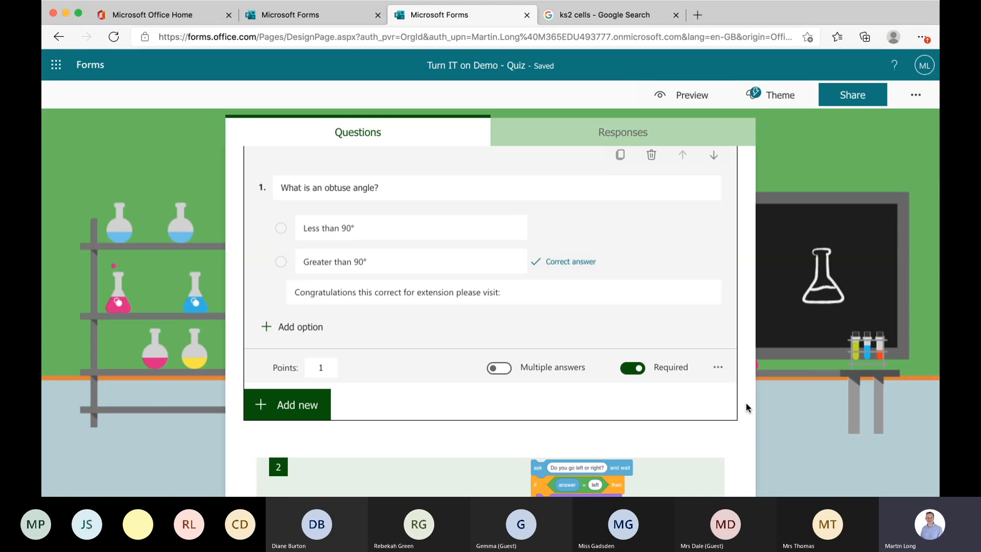
scroll(746, 407, down, 3)
scroll(746, 408, down, 3)
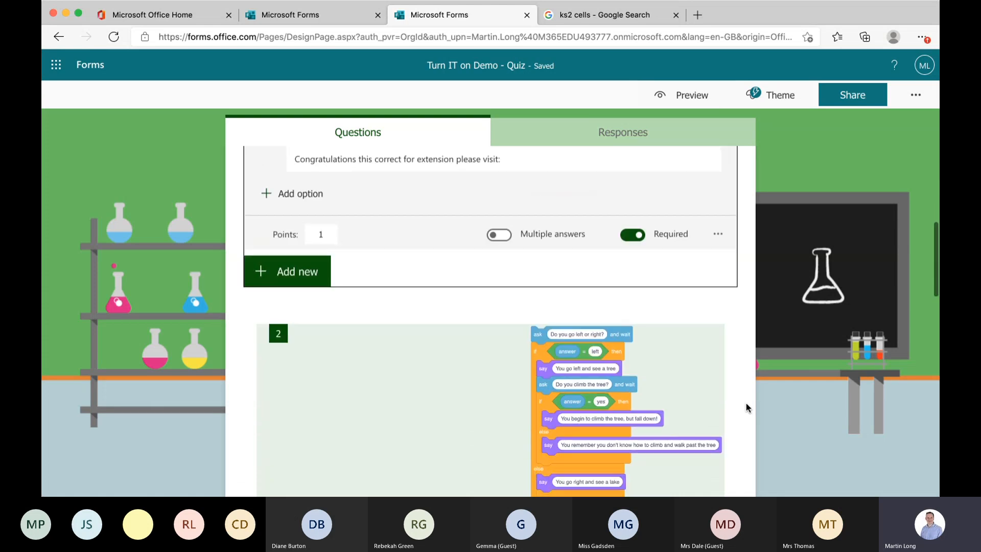
scroll(746, 407, down, 4)
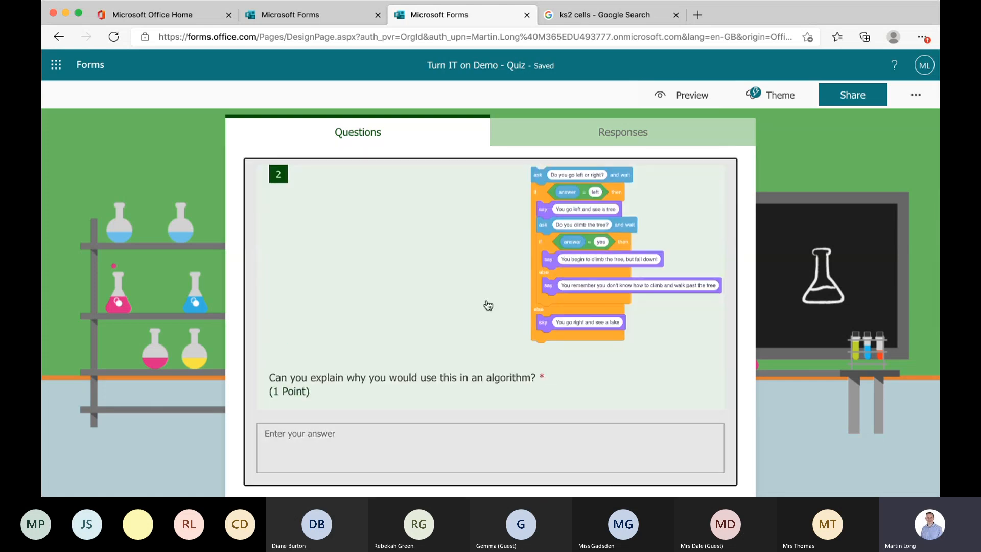
click(488, 305)
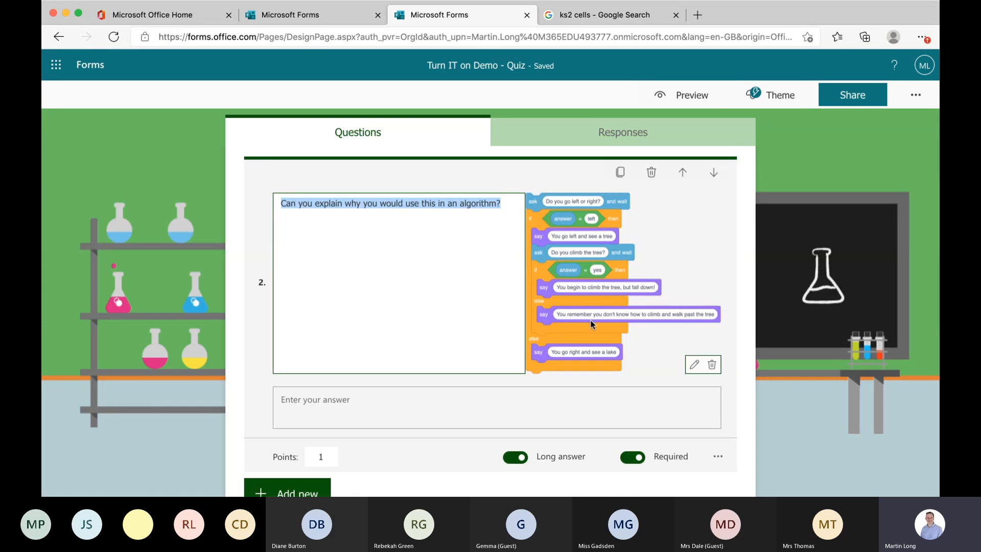
click(734, 391)
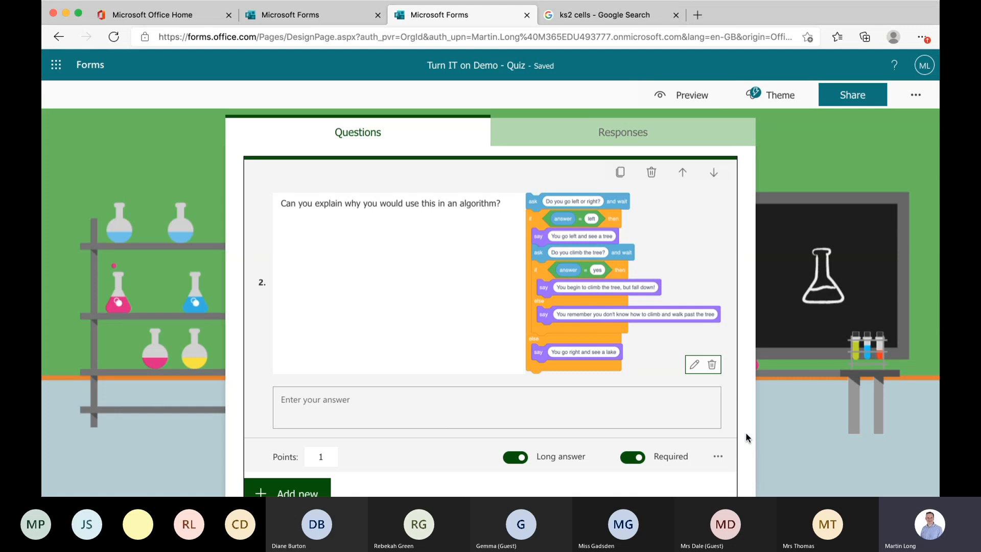
Step: Examine the ranking question about heating ice to make steam and the Water Cycle video question
scroll(746, 431, down, 2)
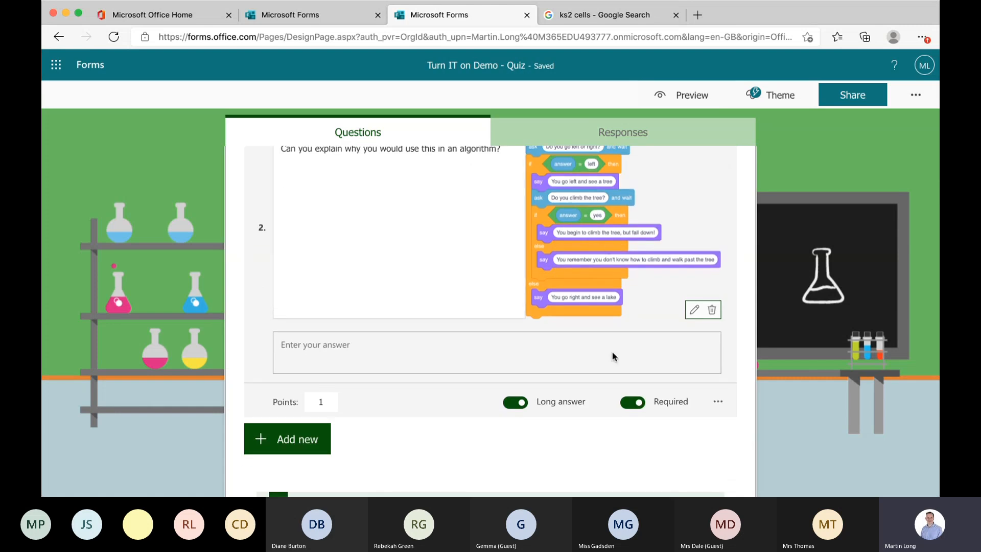
scroll(612, 357, down, 5)
scroll(612, 357, down, 1)
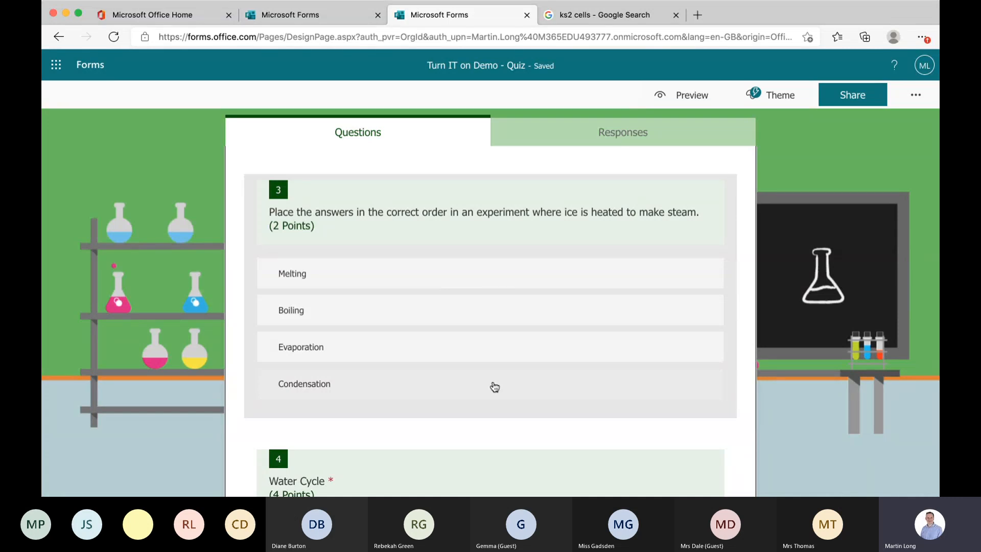
scroll(494, 387, down, 7)
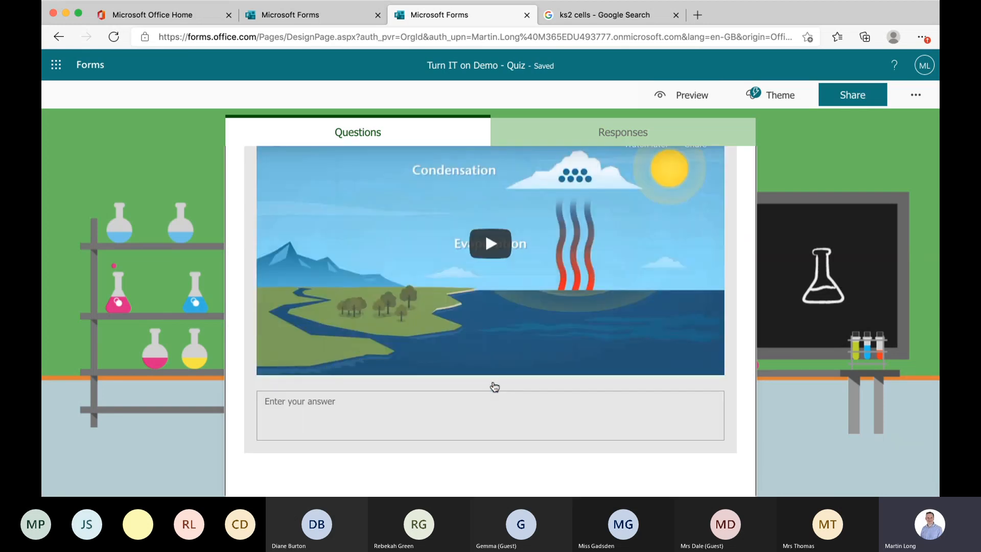
Step: Open question 4, the Water Cycle video question, and examine its video, subtitle, points and answer settings
scroll(494, 386, up, 1)
scroll(468, 438, down, 1)
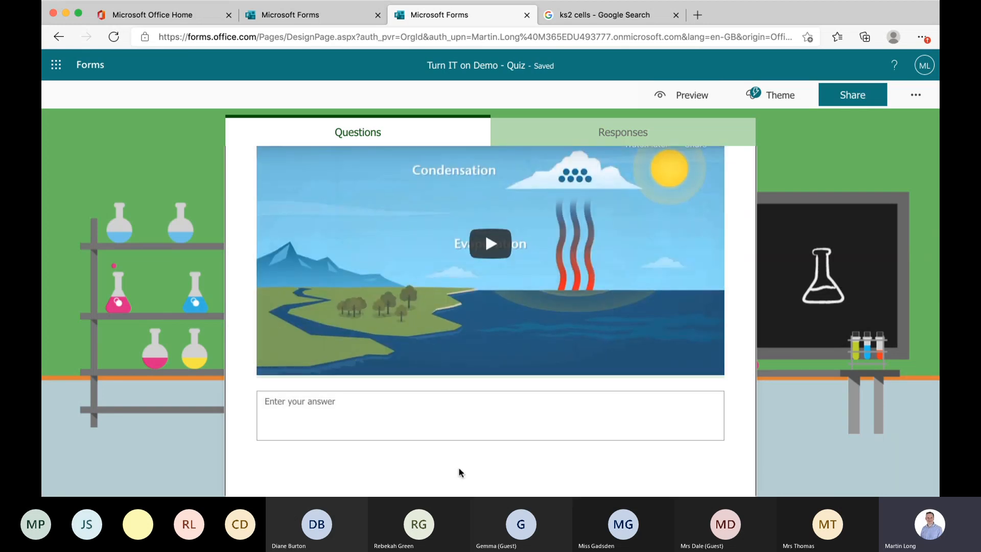
click(510, 425)
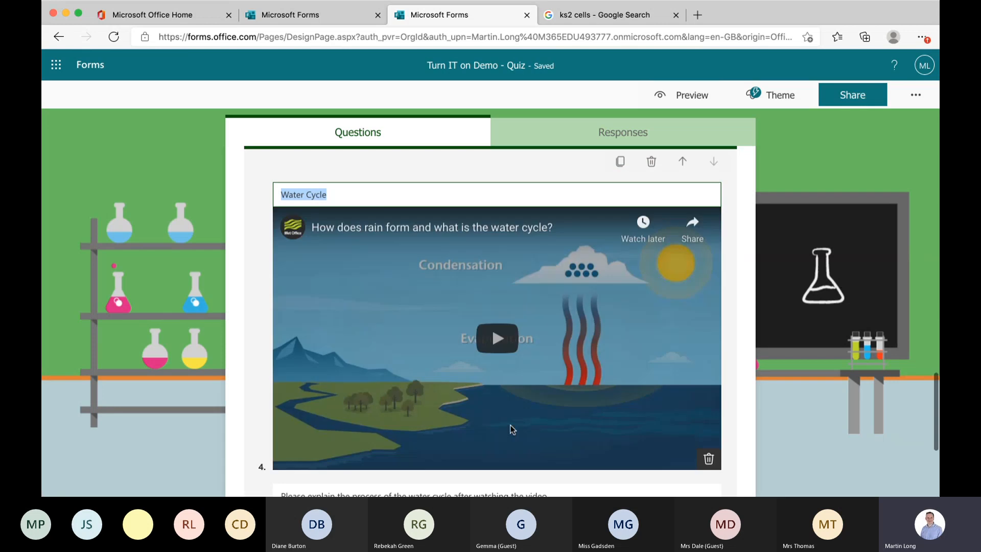
scroll(512, 409, down, 2)
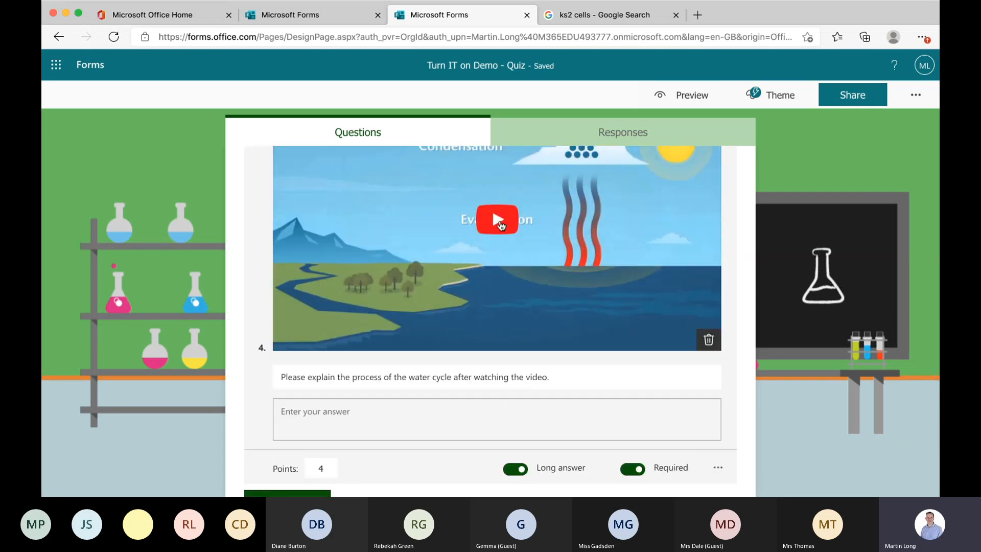
scroll(502, 226, up, 1)
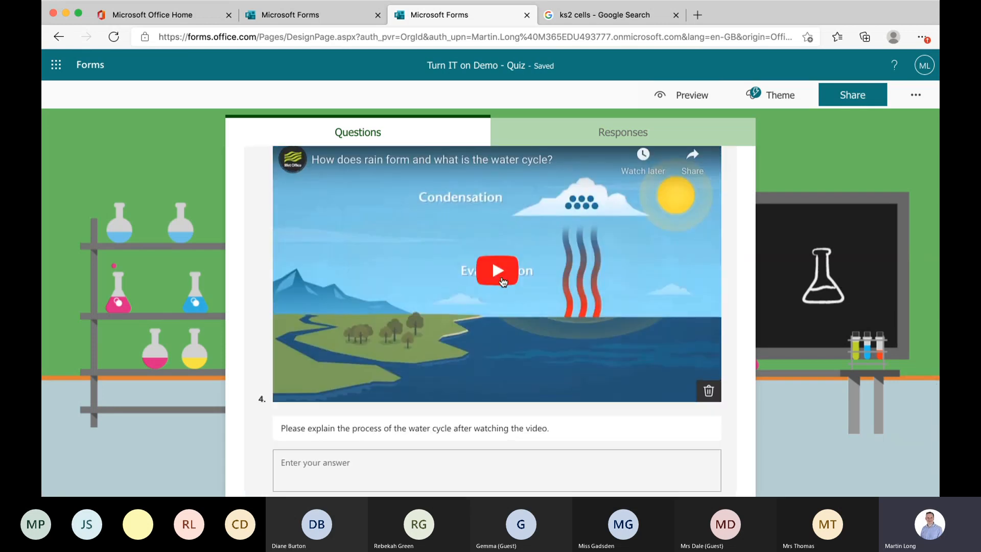
scroll(503, 281, up, 1)
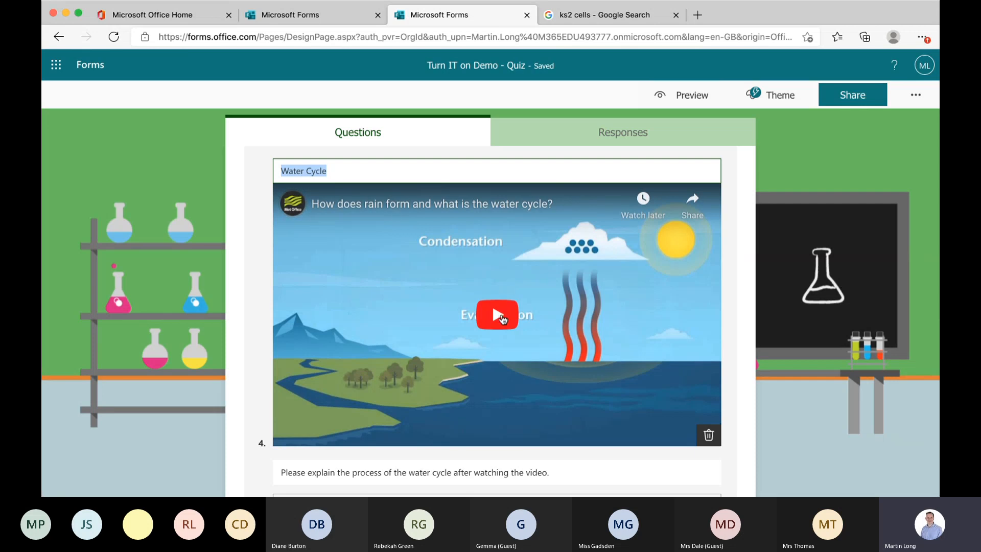
scroll(500, 319, down, 3)
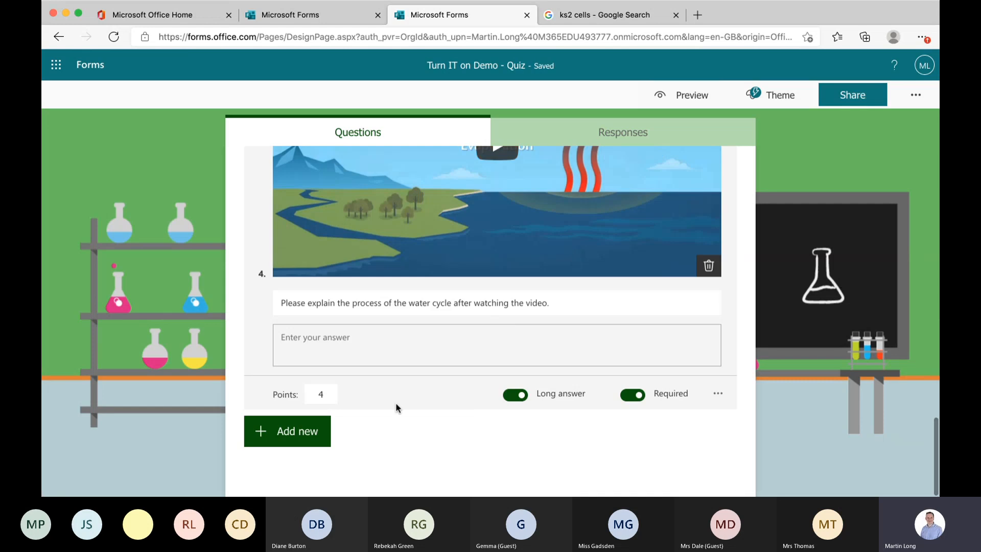
Step: Add a new text question as question 5 of the quiz and start inserting a video into it
click(310, 441)
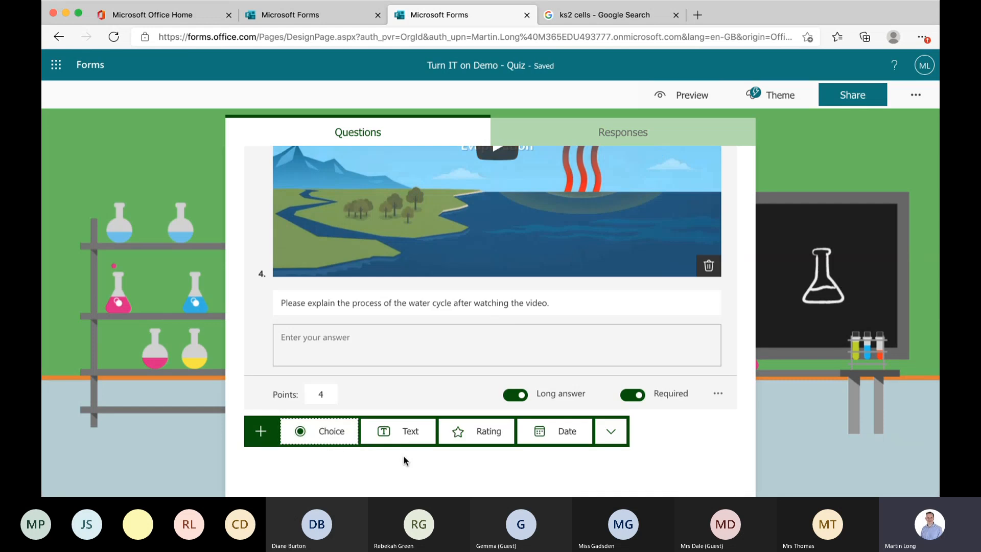
click(405, 436)
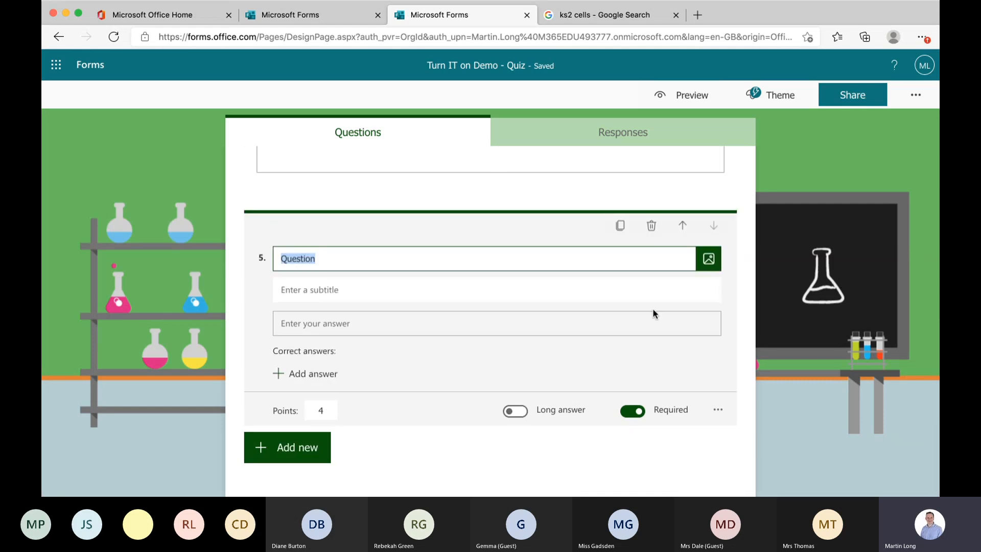
click(715, 259)
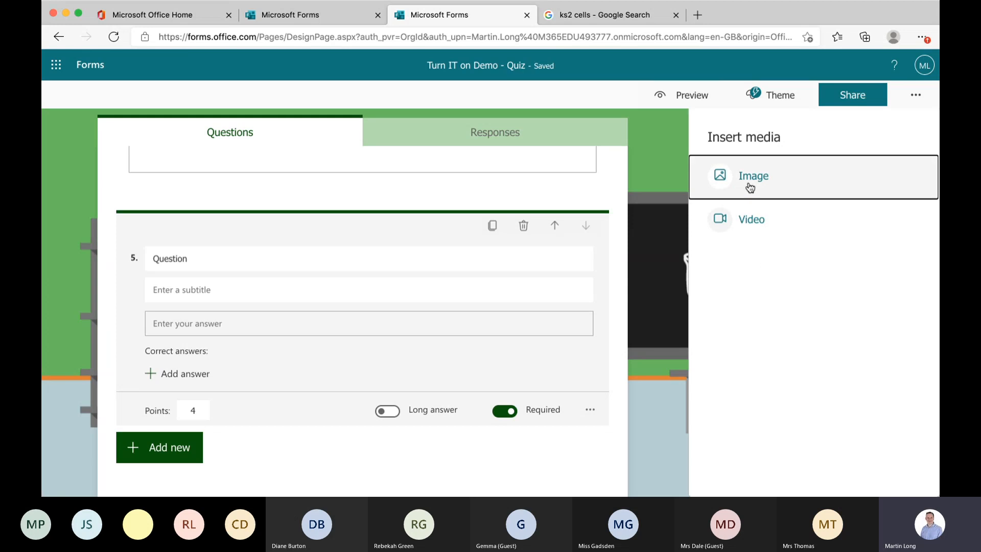
click(750, 236)
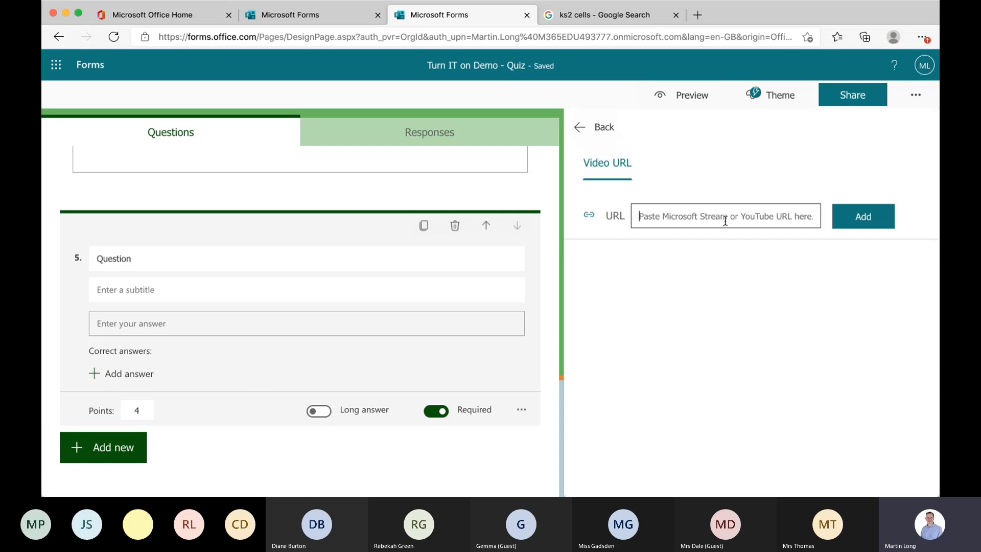
Step: Try "Scratch coding" as the video URL for question 5 and clear the entry
text(Scr)
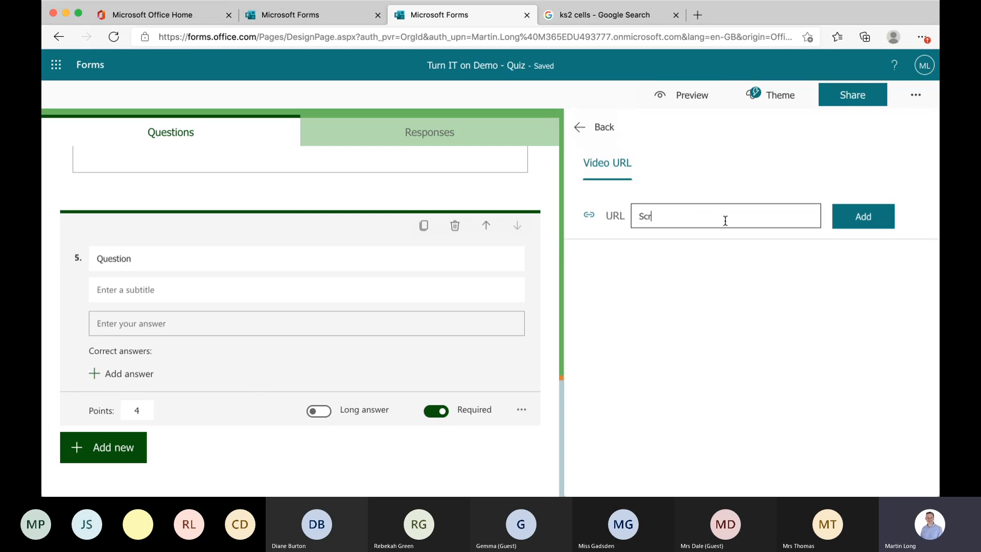
text(atch coding)
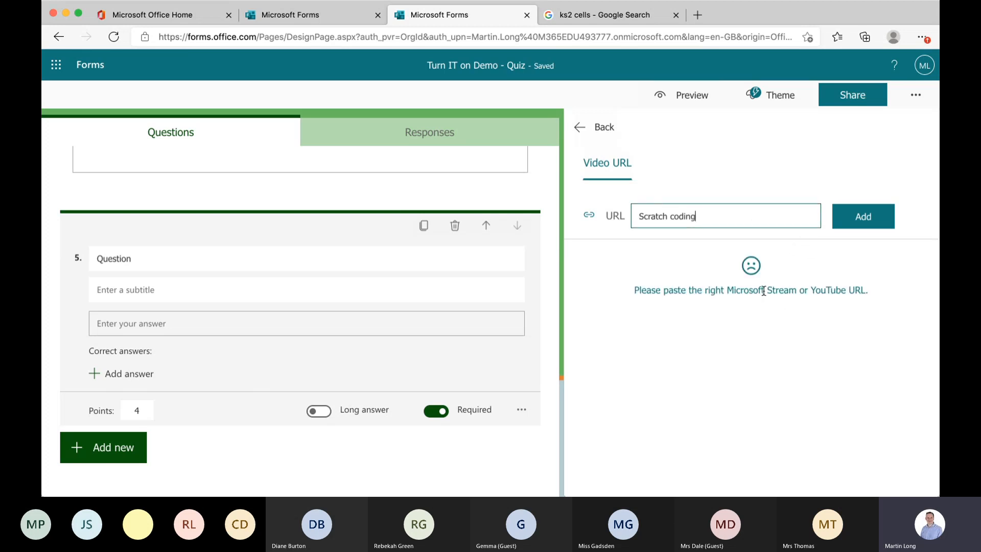
drag(740, 216, 619, 212)
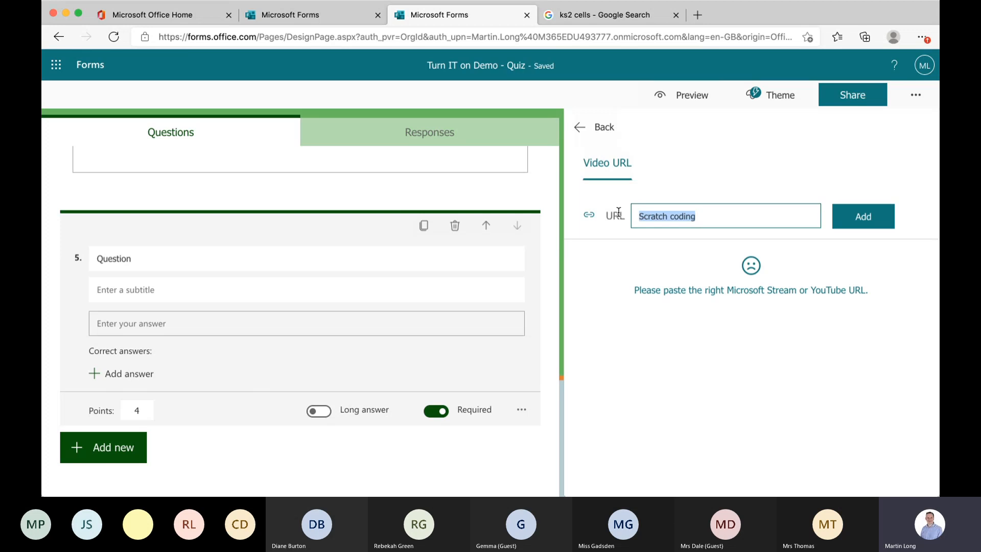
key(BackSpace)
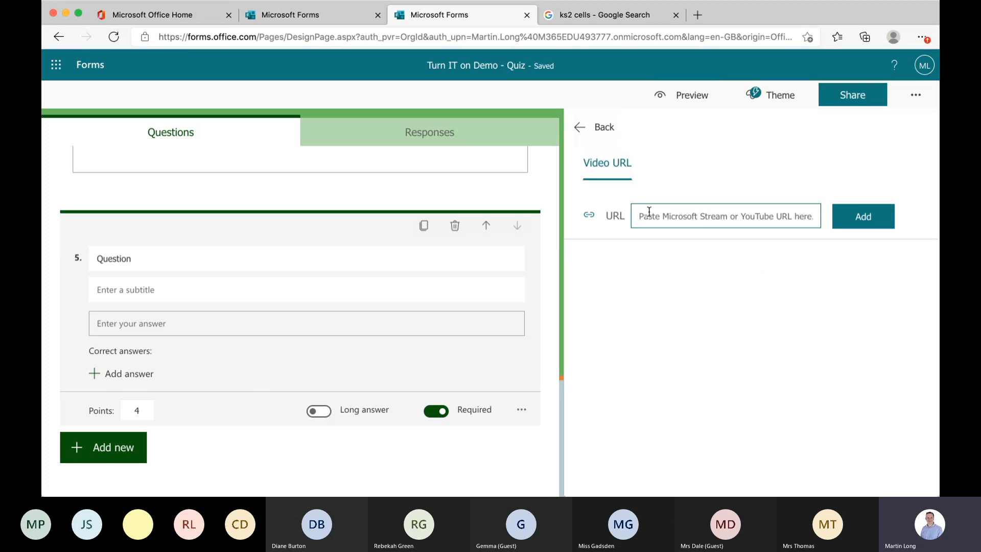
Step: Switch to the Google video search, search for "scratch coding" and open the Scratch For Parents page
click(622, 16)
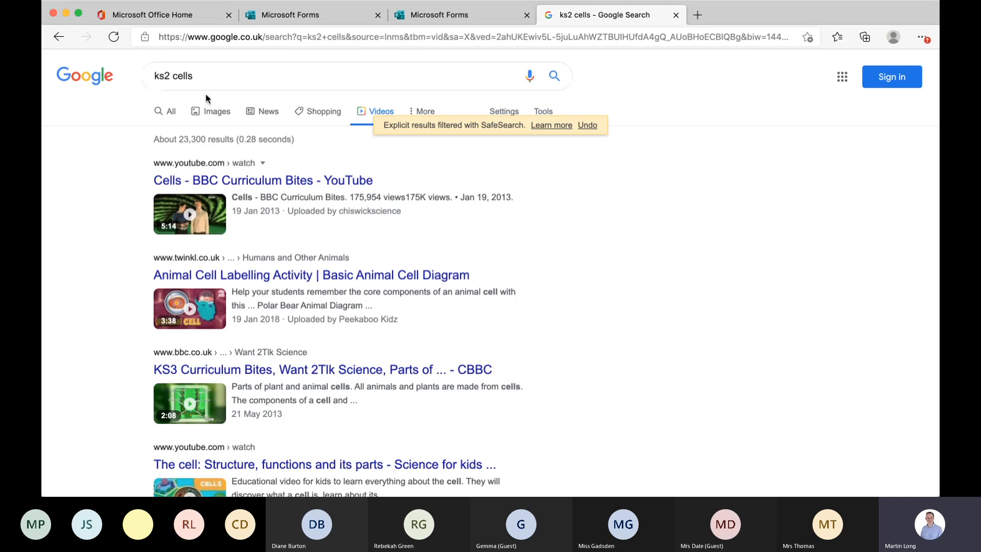
drag(217, 76, 143, 77)
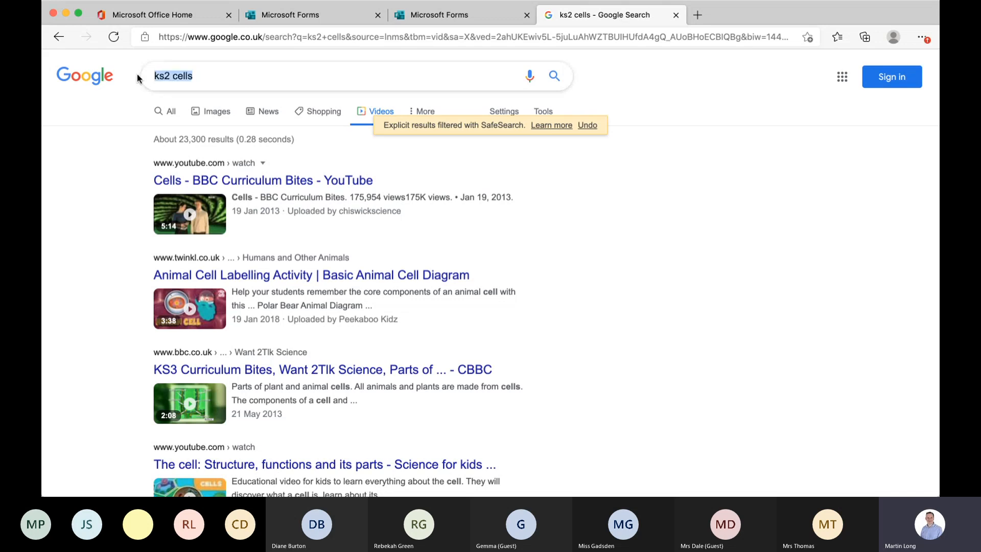
text(scratch cod)
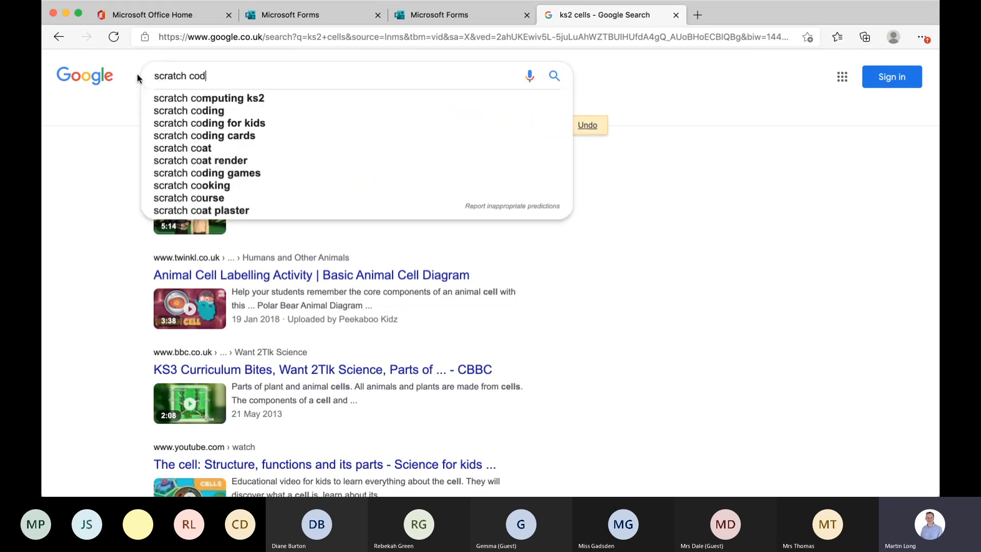
text(ing)
key(Return)
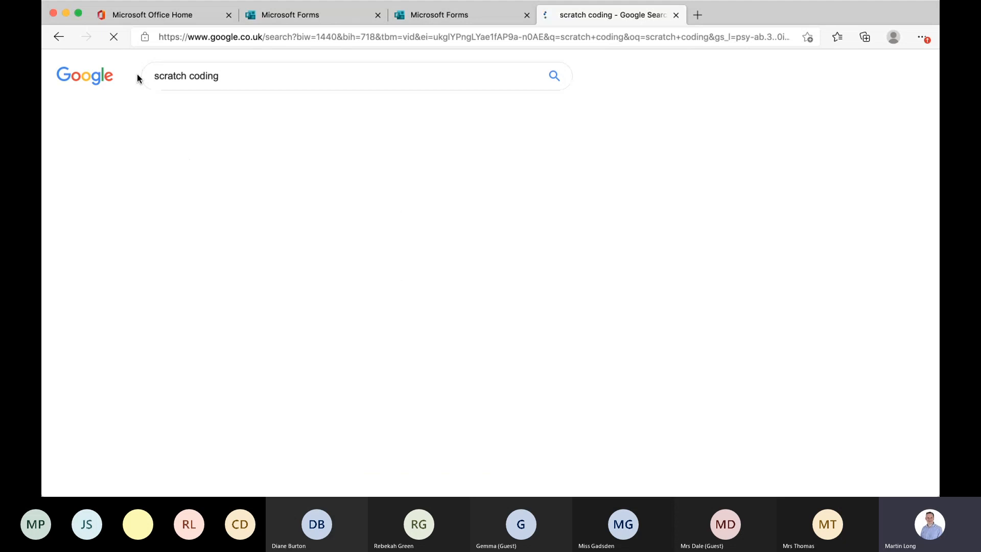
click(210, 184)
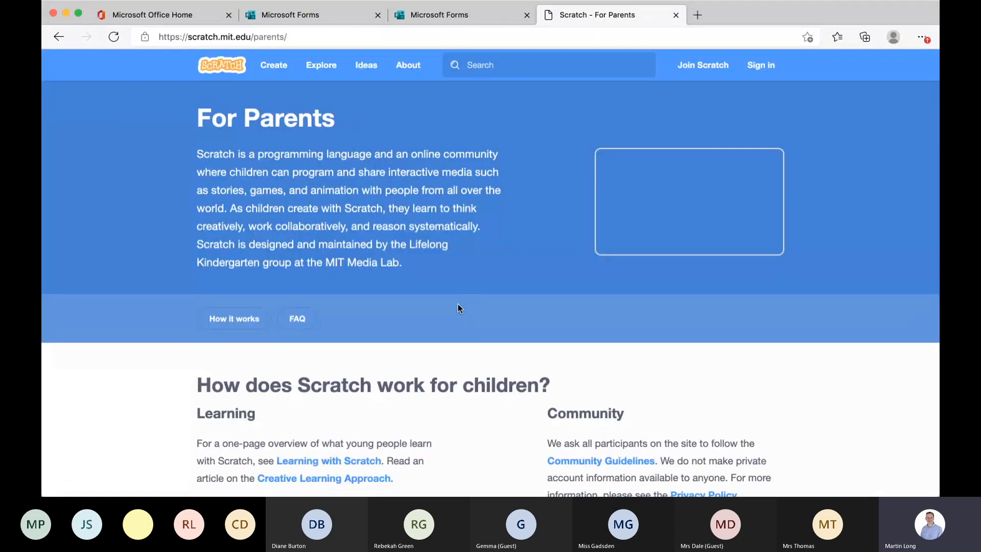
Step: Play the "What is Scratch?" video, copy its YouTube share link and close the share overlay
click(656, 225)
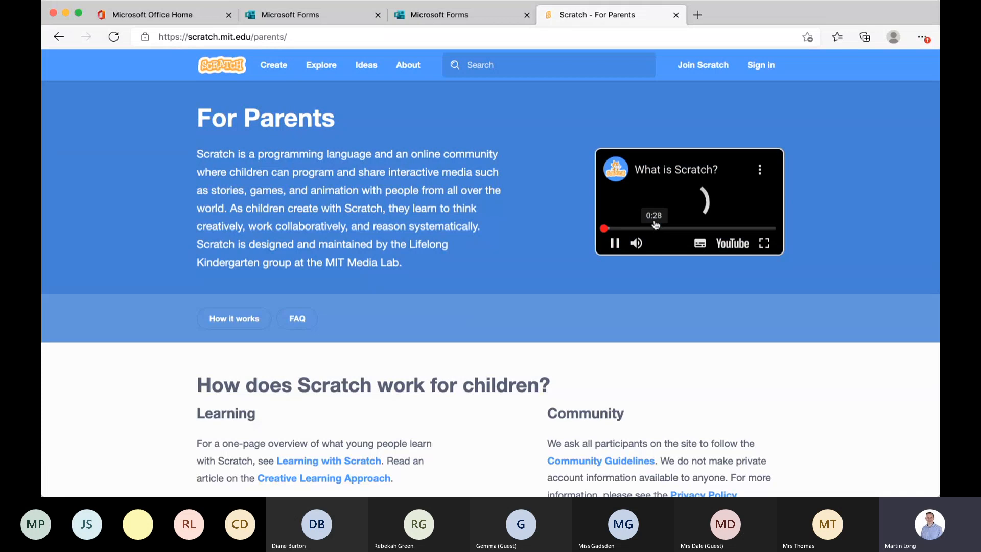
click(760, 169)
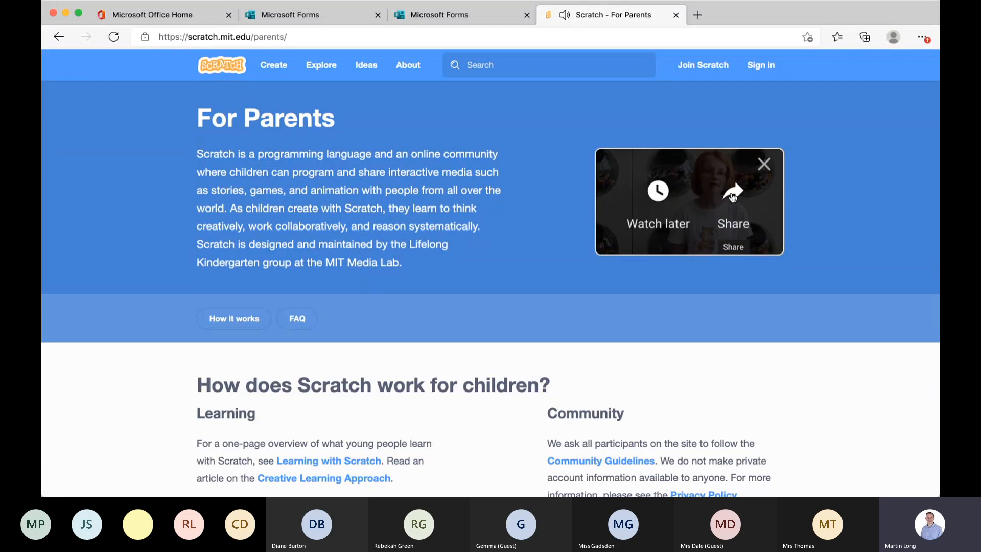
click(732, 195)
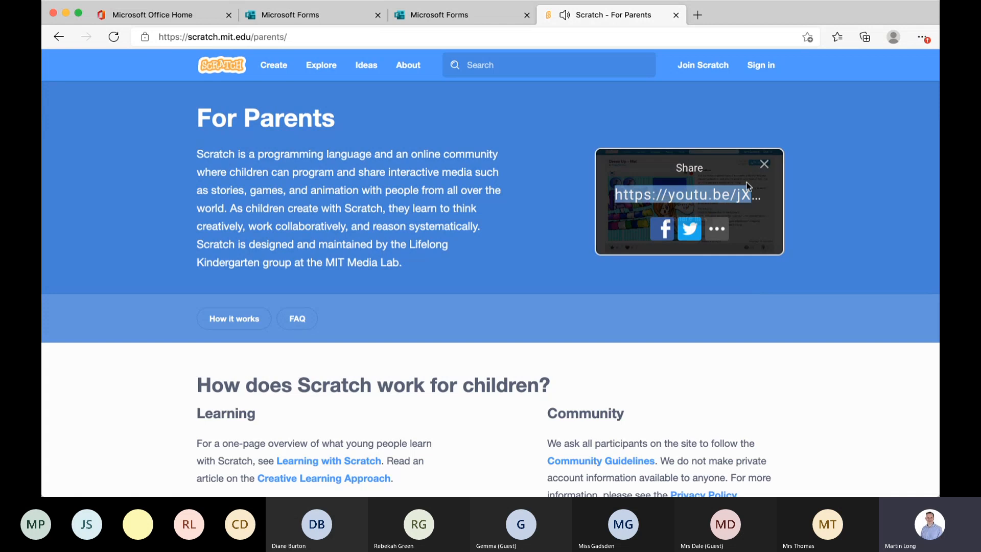
click(764, 210)
click(764, 164)
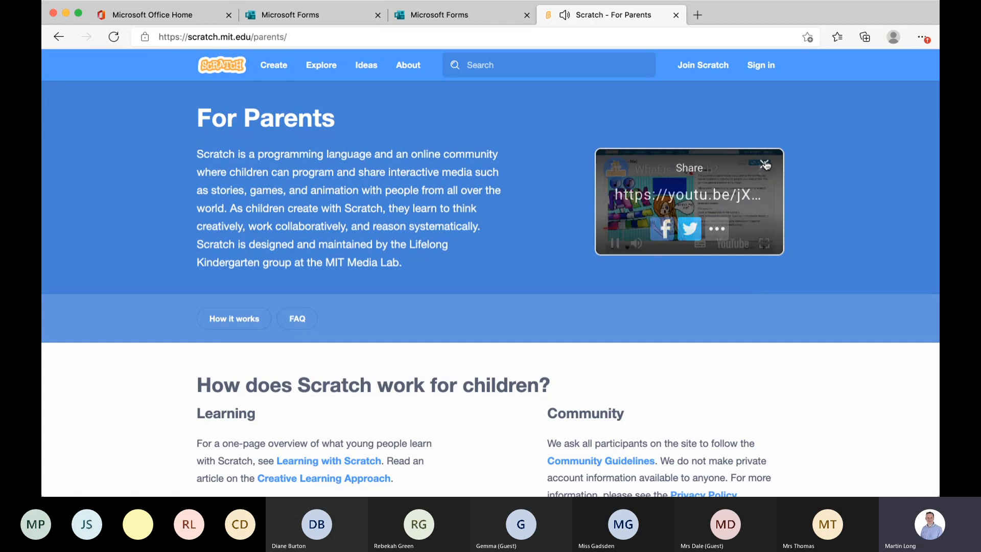
click(456, 16)
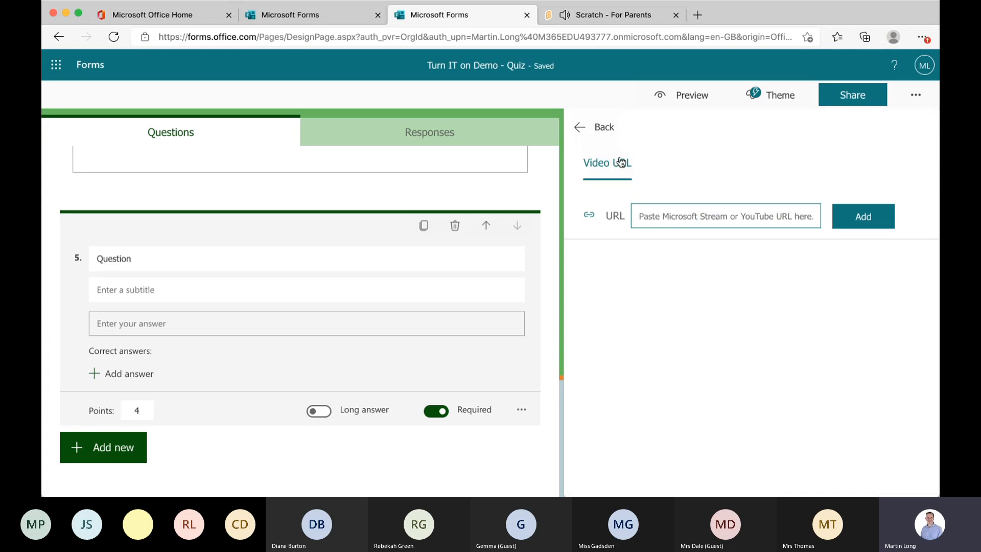
text(https://youtu.be/jXUZaf5D12A)
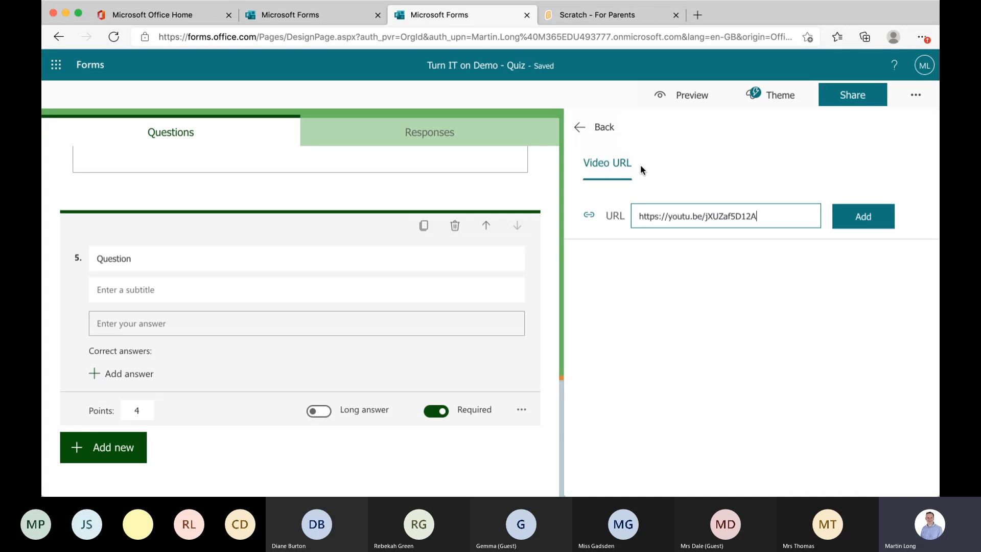
click(842, 217)
scroll(498, 290, down, 3)
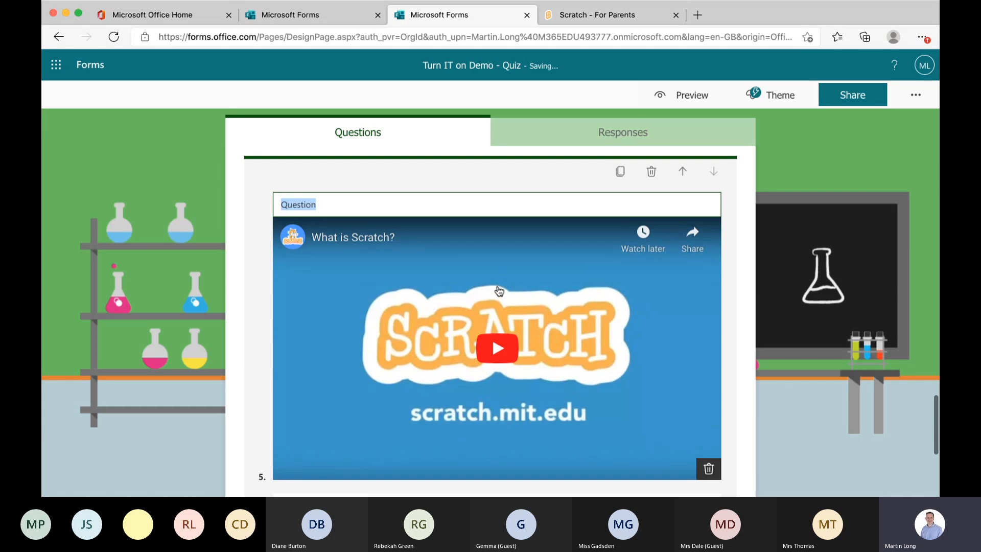
scroll(491, 275, down, 5)
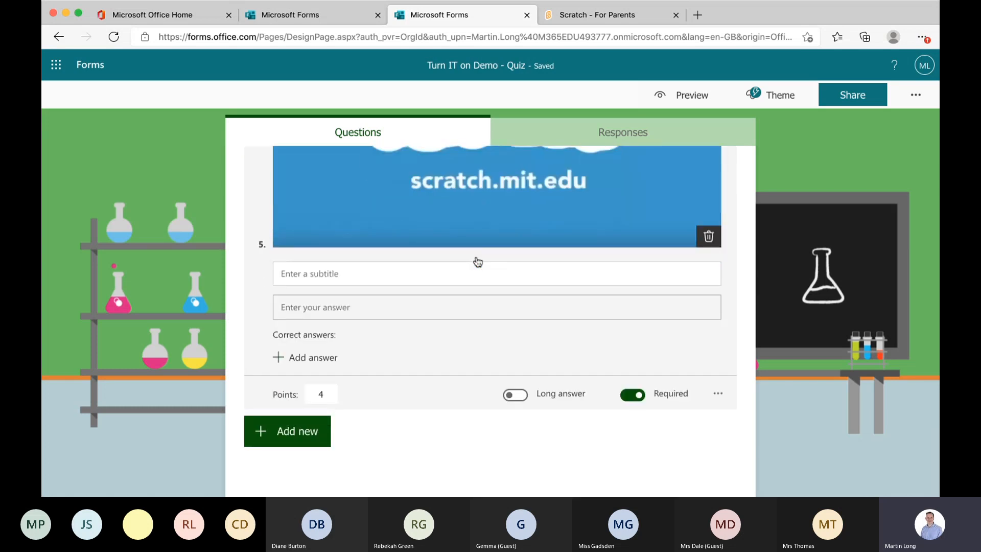
scroll(478, 262, up, 4)
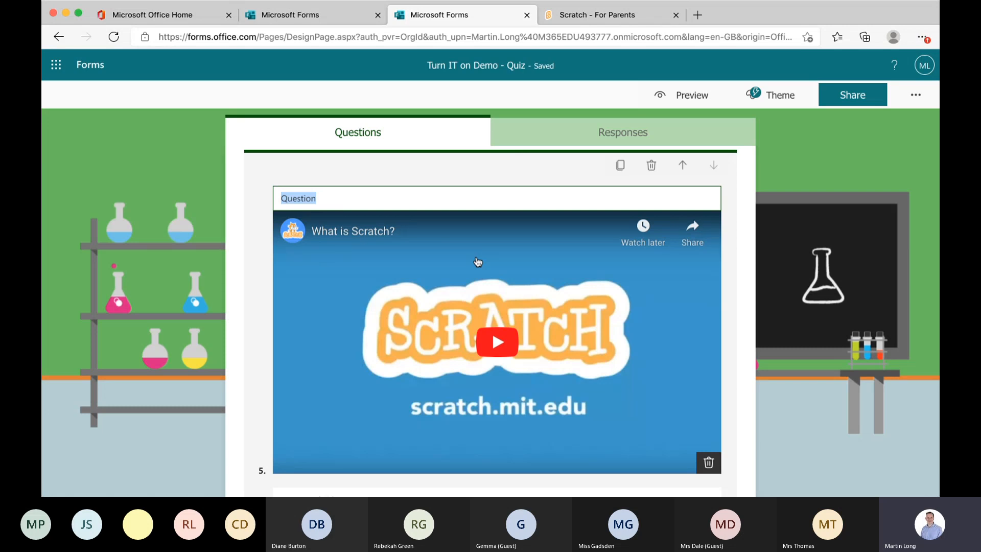
Step: View the quiz's responses overview and return to the Forms home page
click(604, 132)
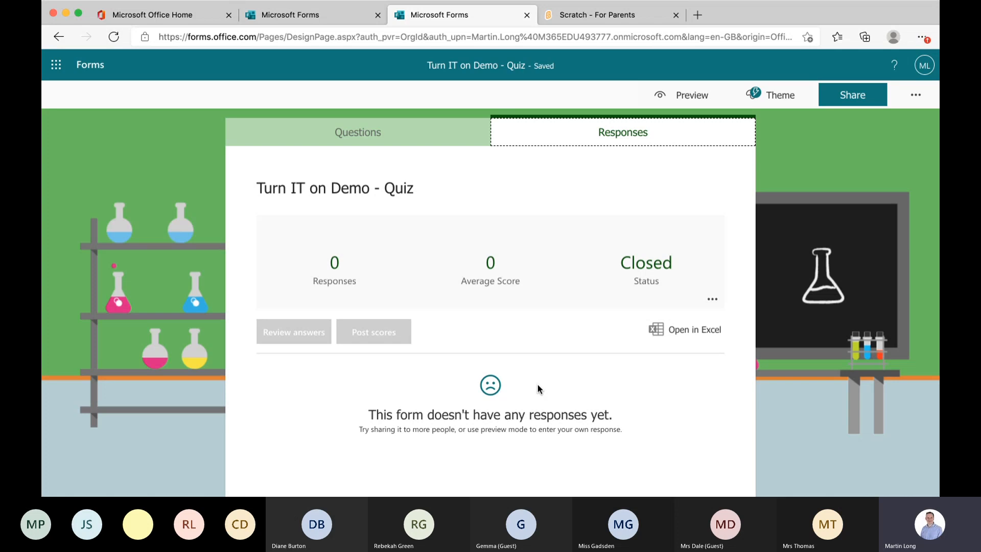
click(93, 65)
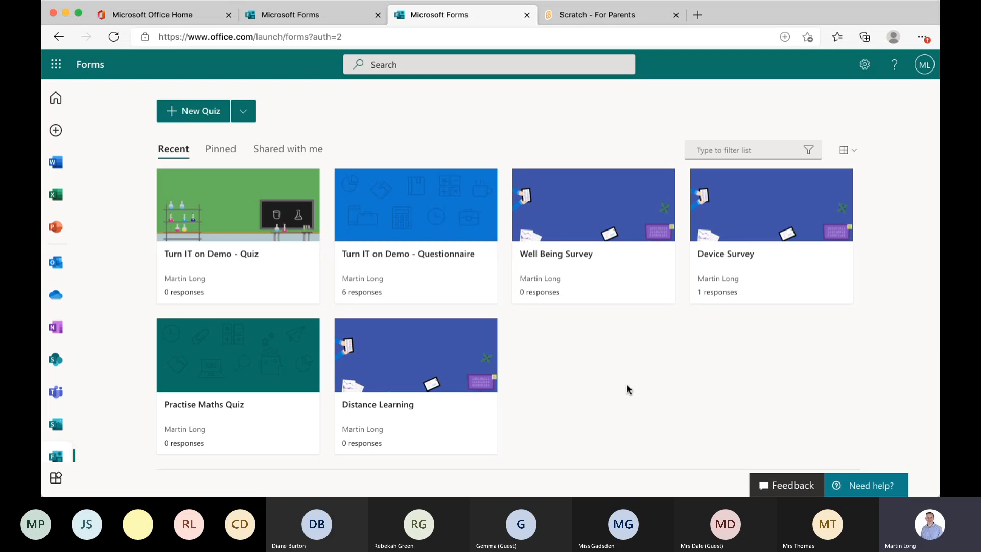
Step: Look at the choices for creating a new form or quiz and the options available for the Well Being Survey
click(244, 111)
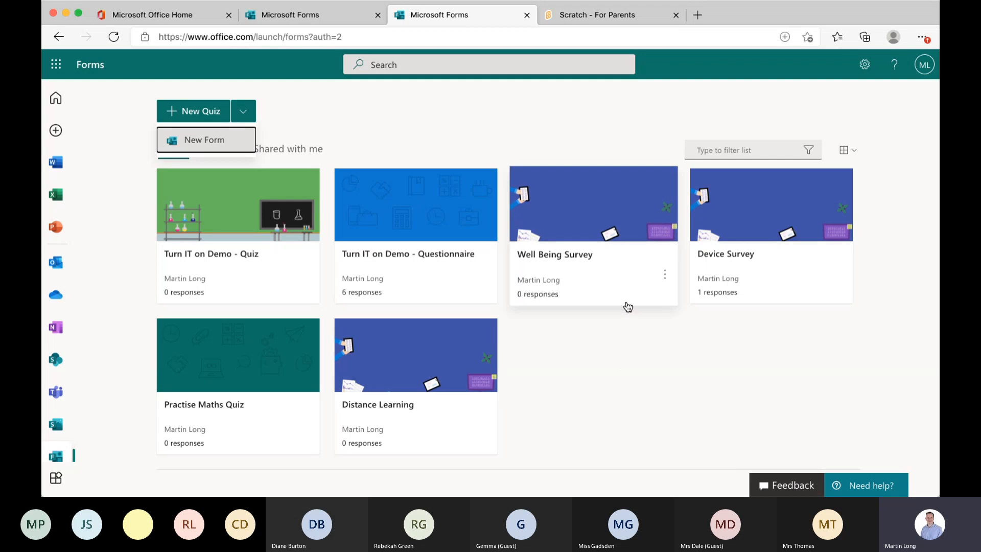
click(664, 276)
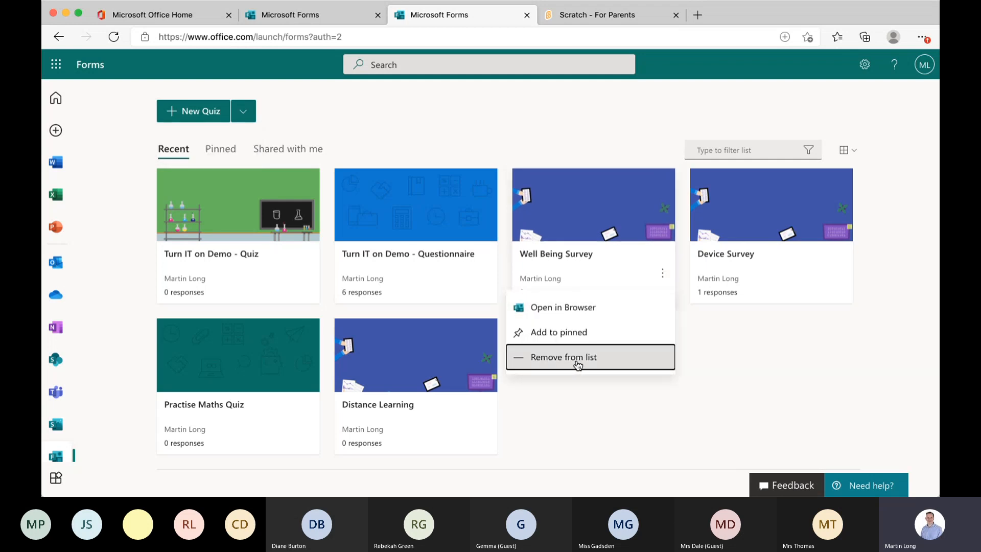
click(756, 374)
Step: Open the list of all forms, examine the options for Turn IT on Demo - Questionnaire, and return to the recent forms
scroll(755, 374, down, 4)
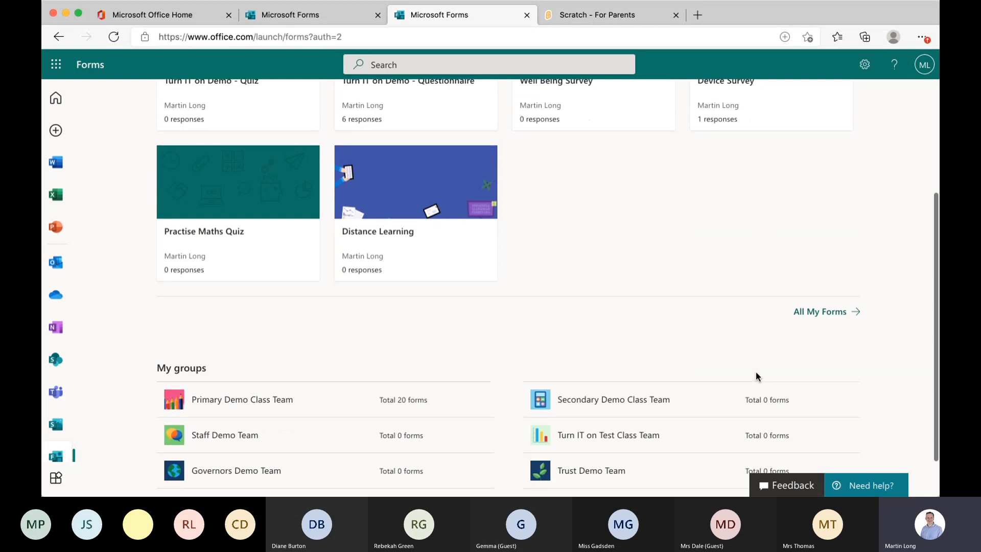
click(820, 311)
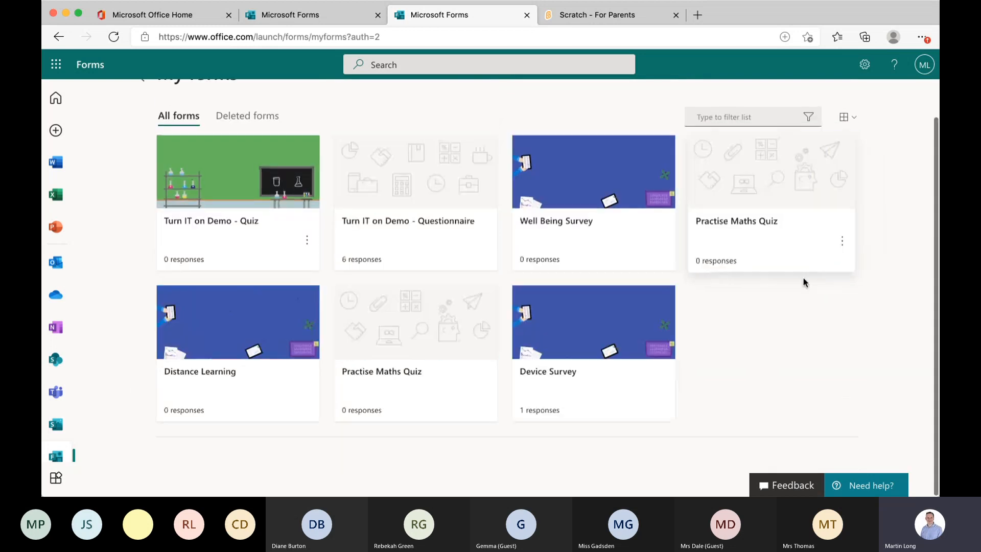
click(485, 240)
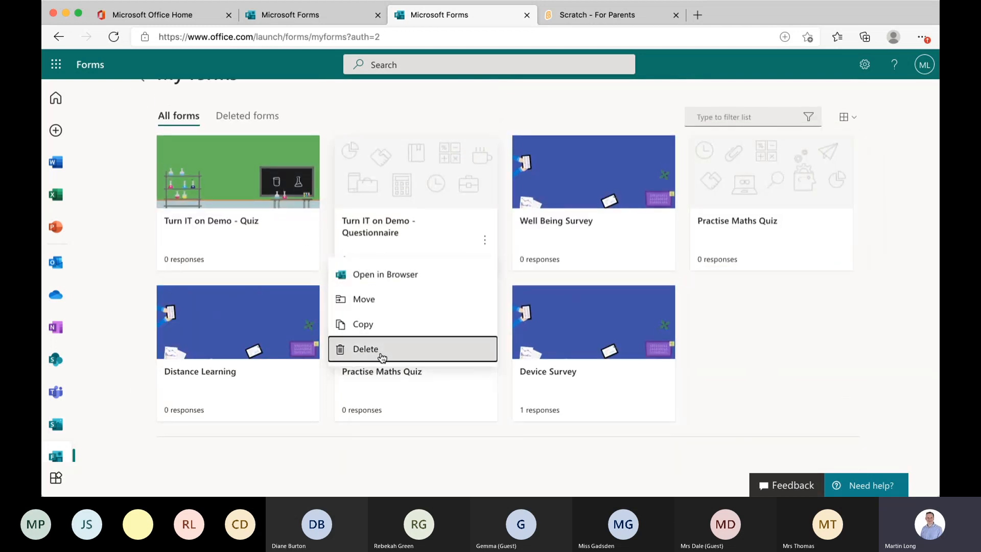
click(443, 117)
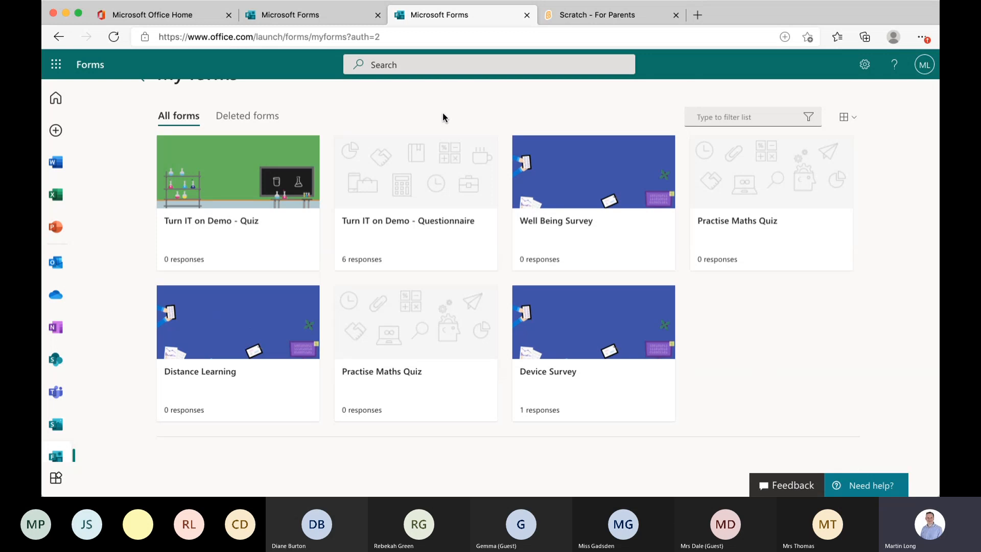
scroll(443, 117, up, 2)
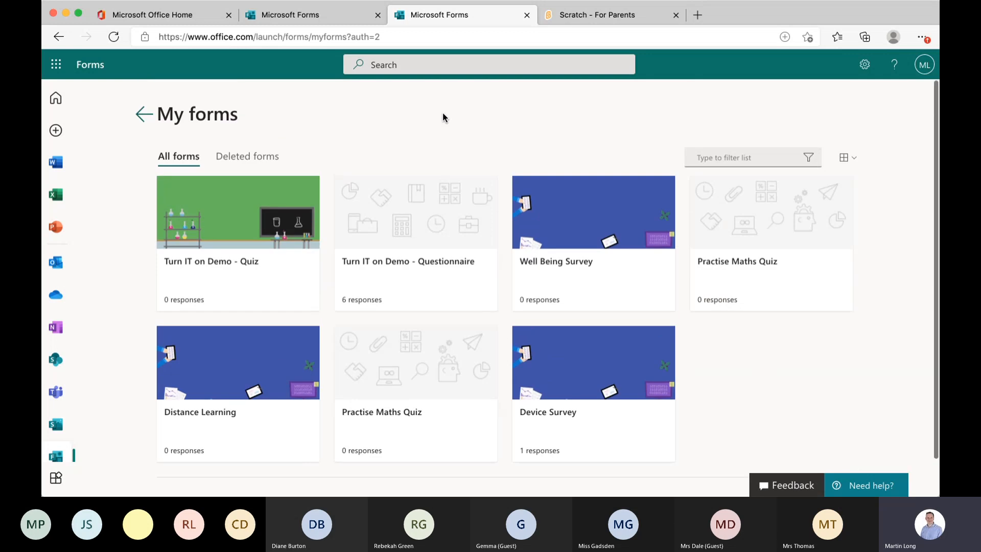
click(144, 116)
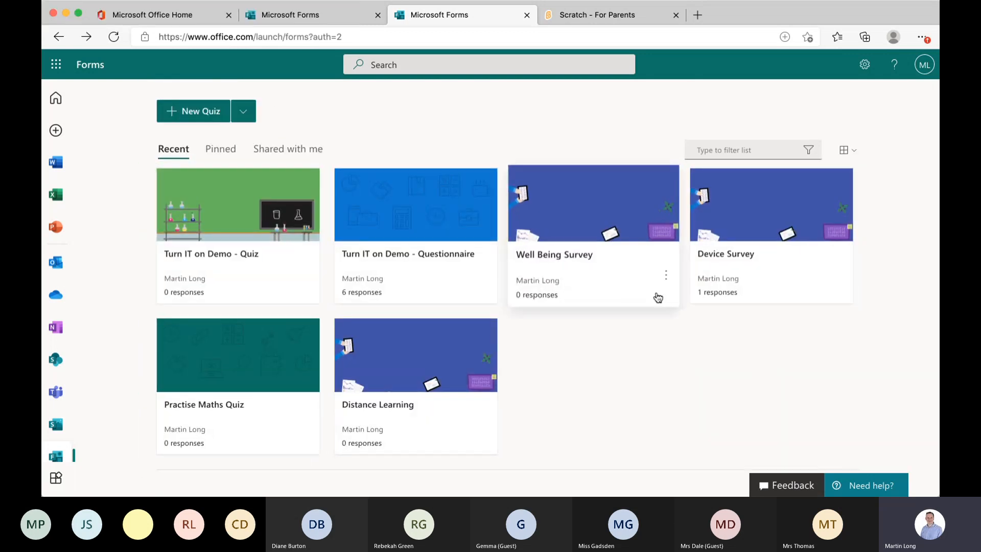
click(800, 409)
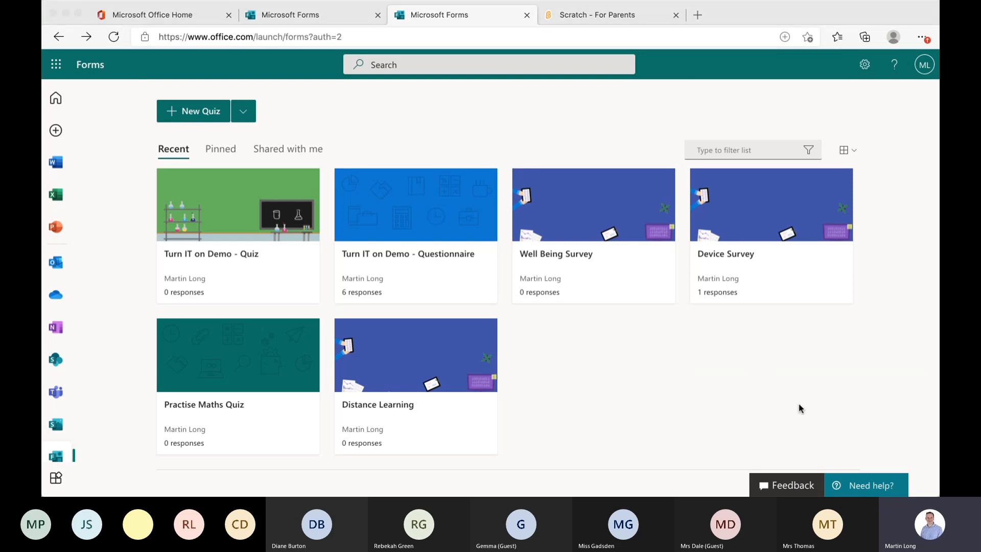